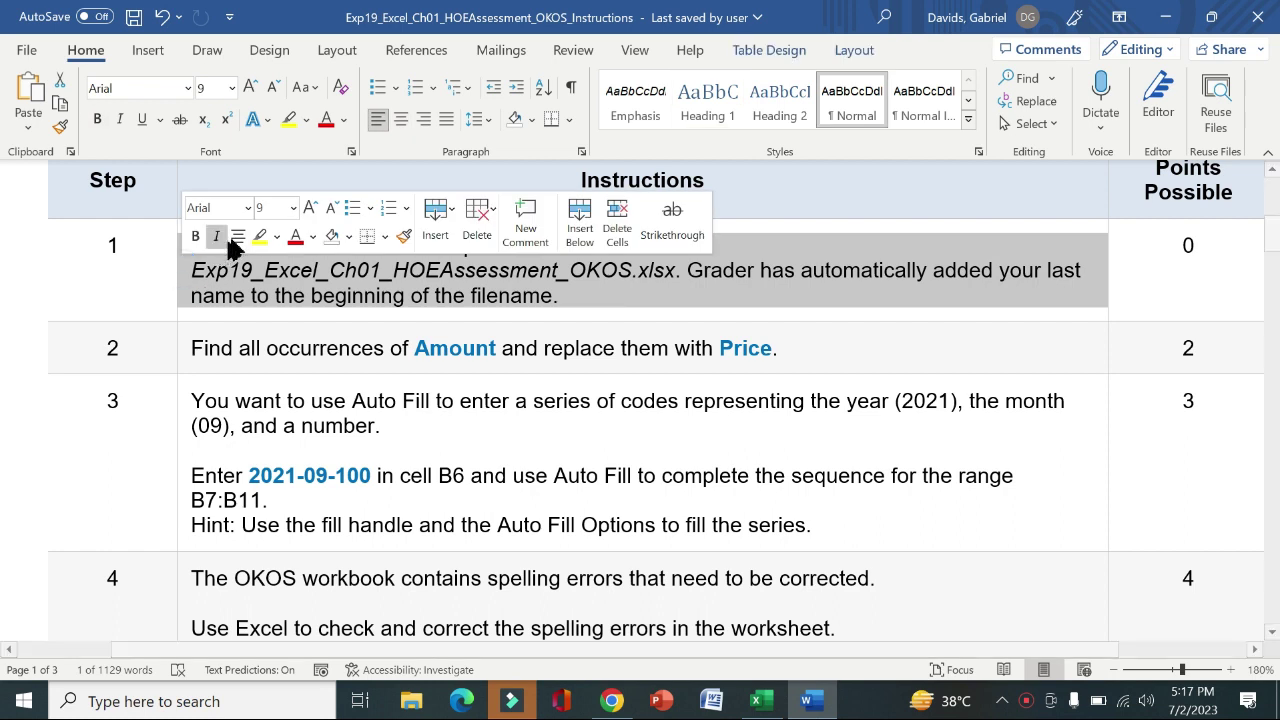
Highlight the step 1 instruction in yellow in the instructions document
click(260, 236)
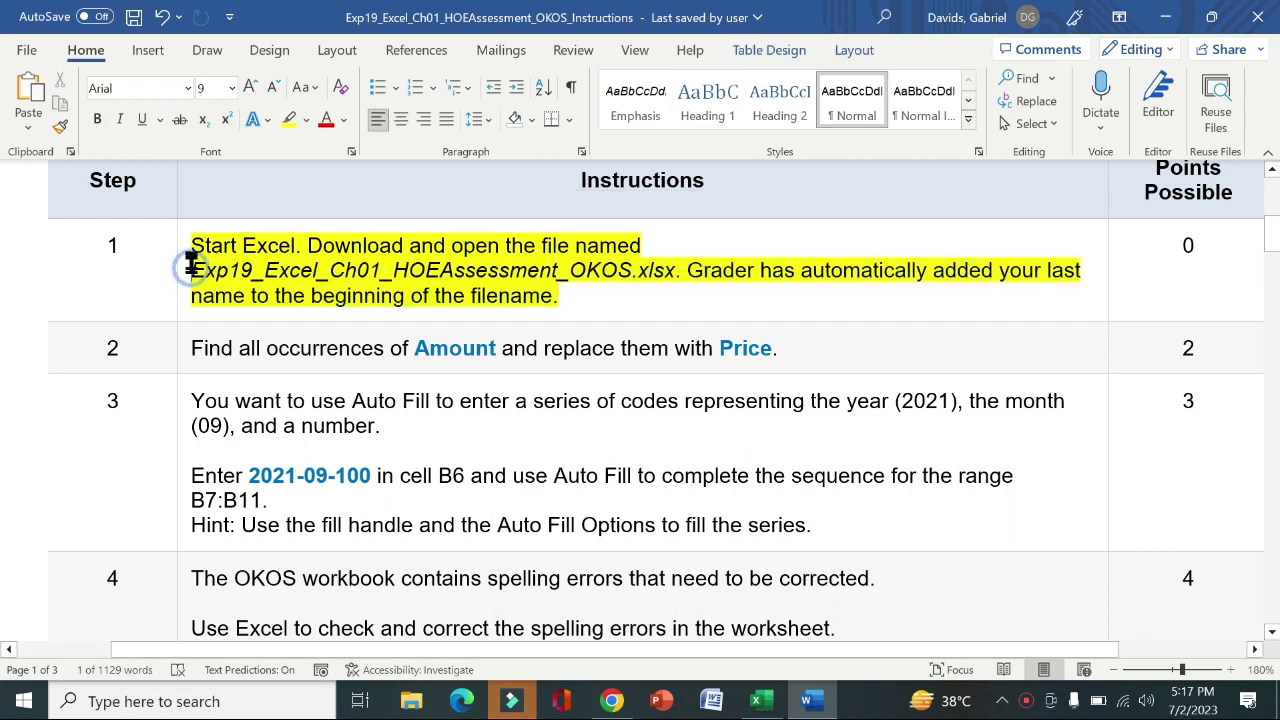
drag(190, 247, 560, 295)
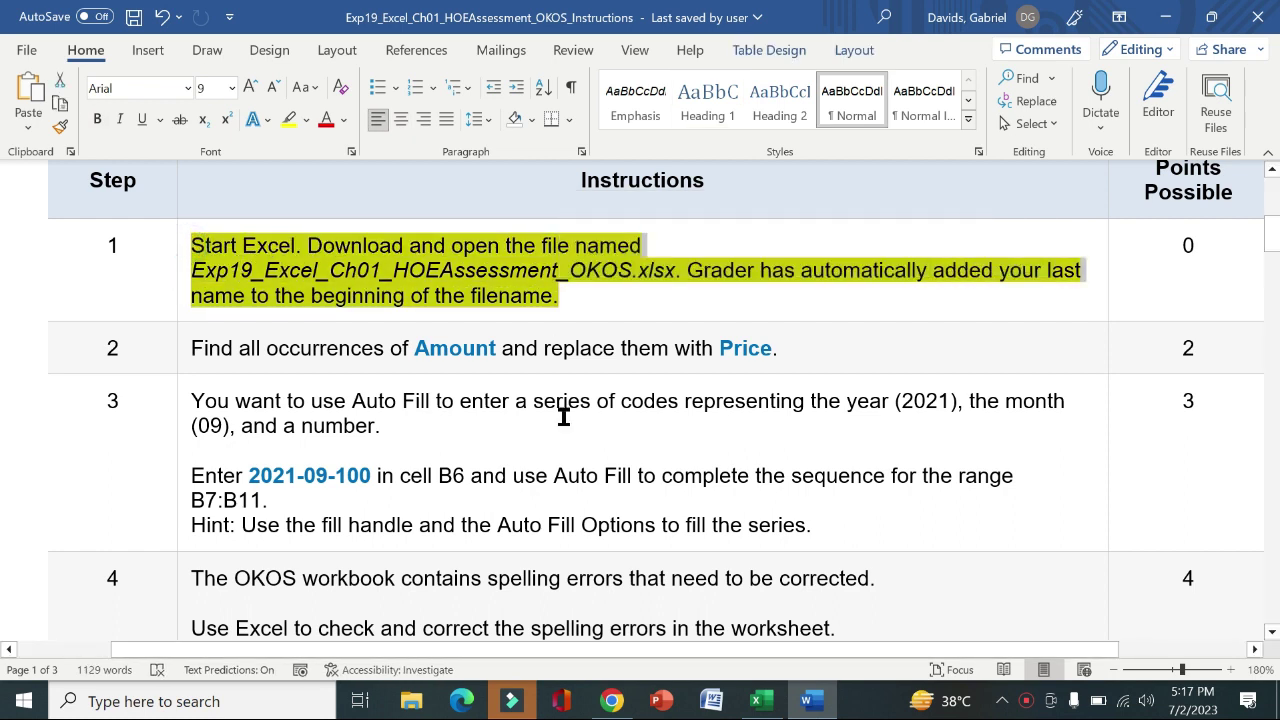
Switch to the Excel workbook and enlarge the worksheet view to 160%
click(759, 701)
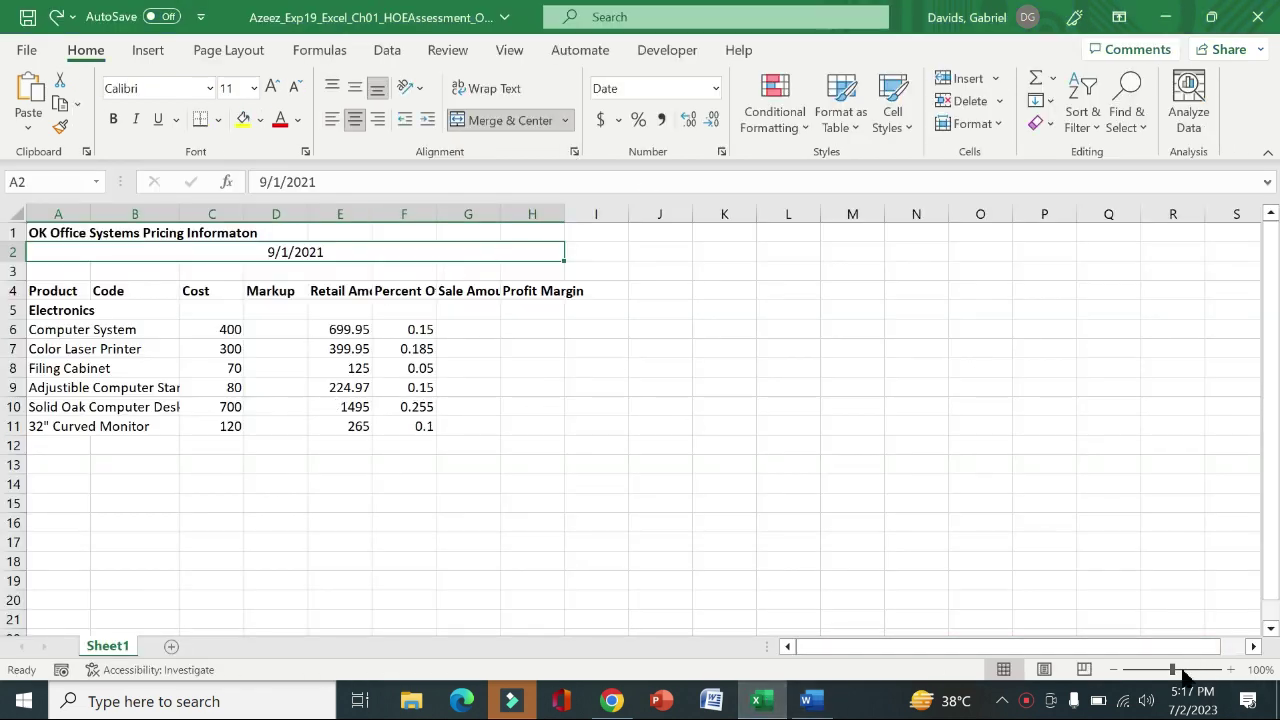
drag(1180, 668, 1207, 678)
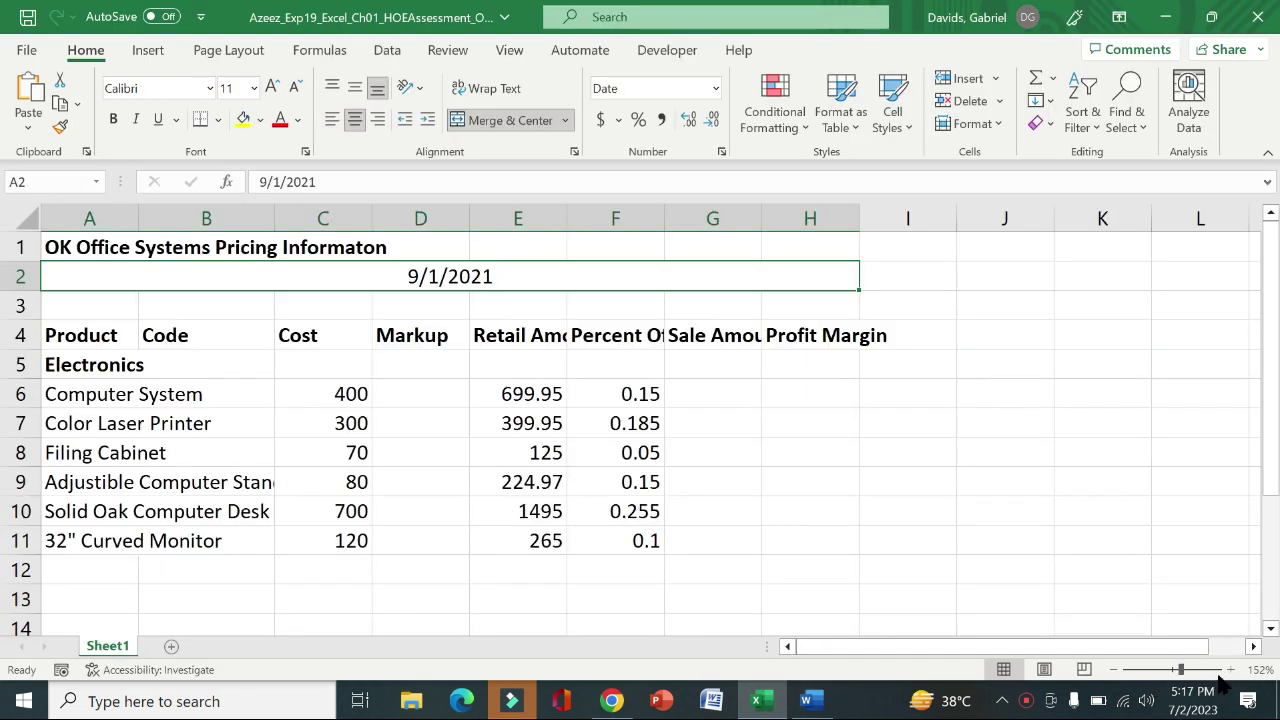
click(1230, 670)
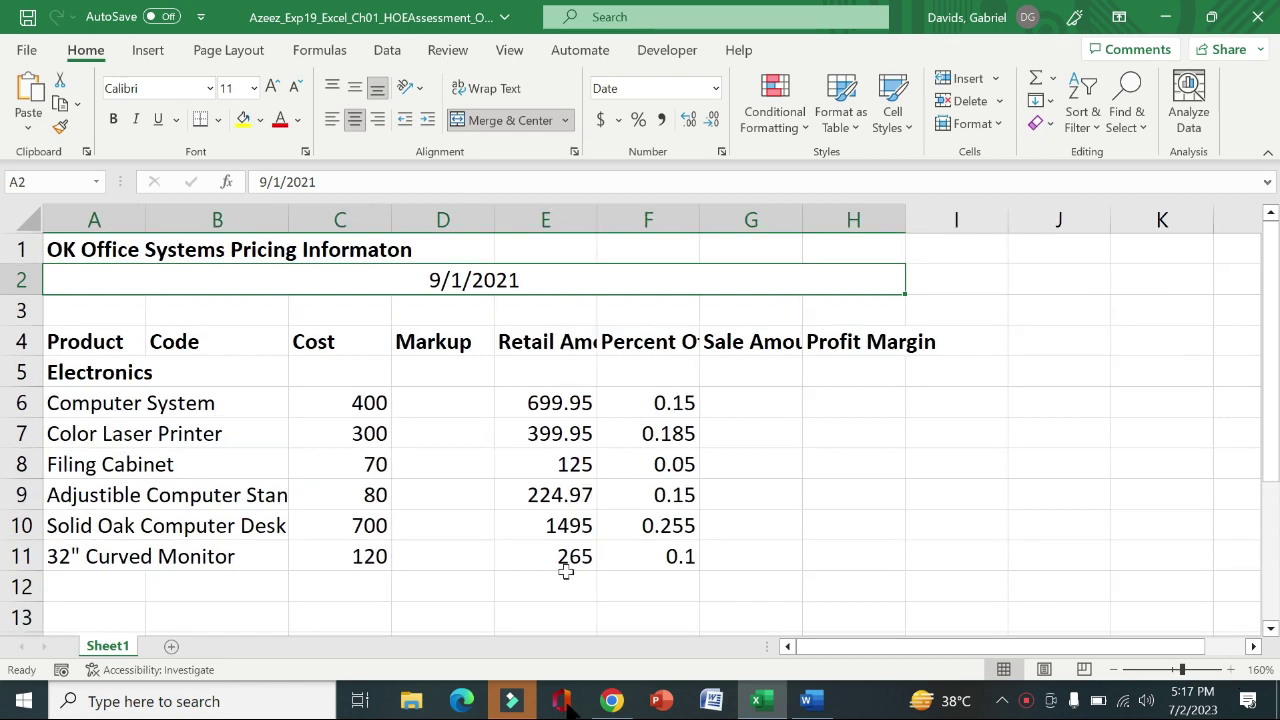
Switch to the Word instructions, remove the highlight from step 1, and highlight the step 2 instruction in yellow
click(806, 700)
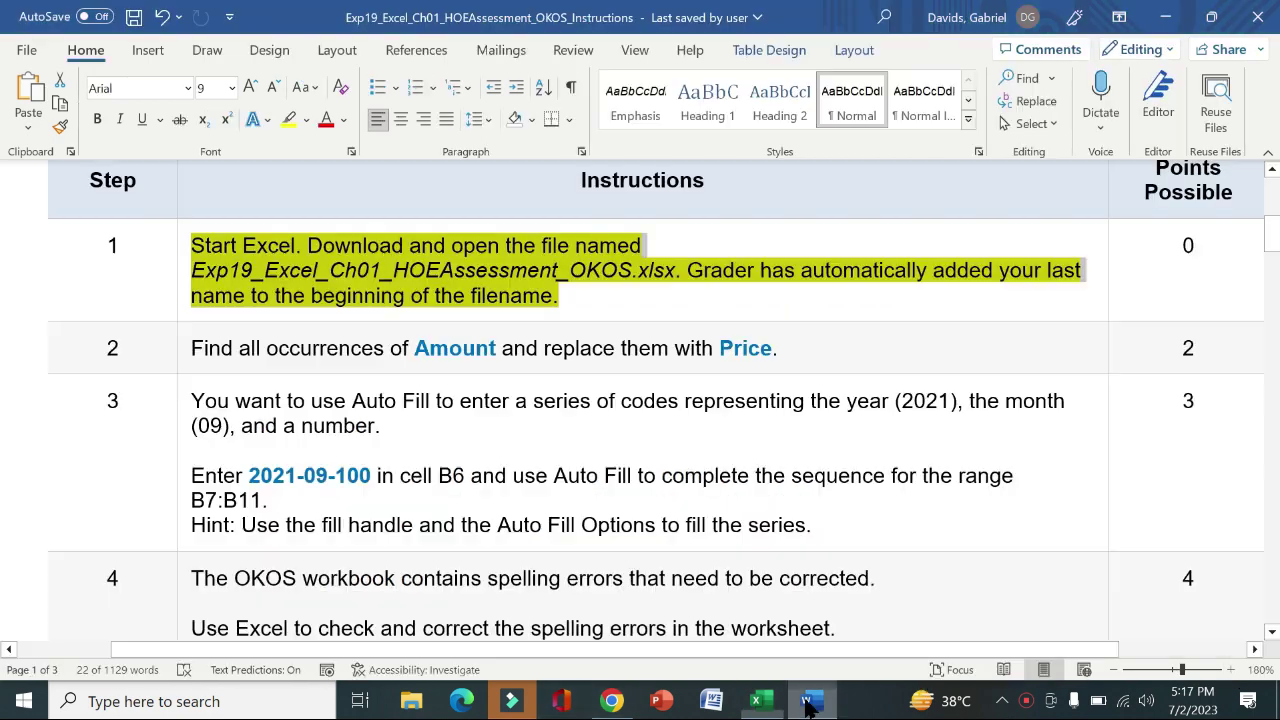
click(180, 290)
click(260, 252)
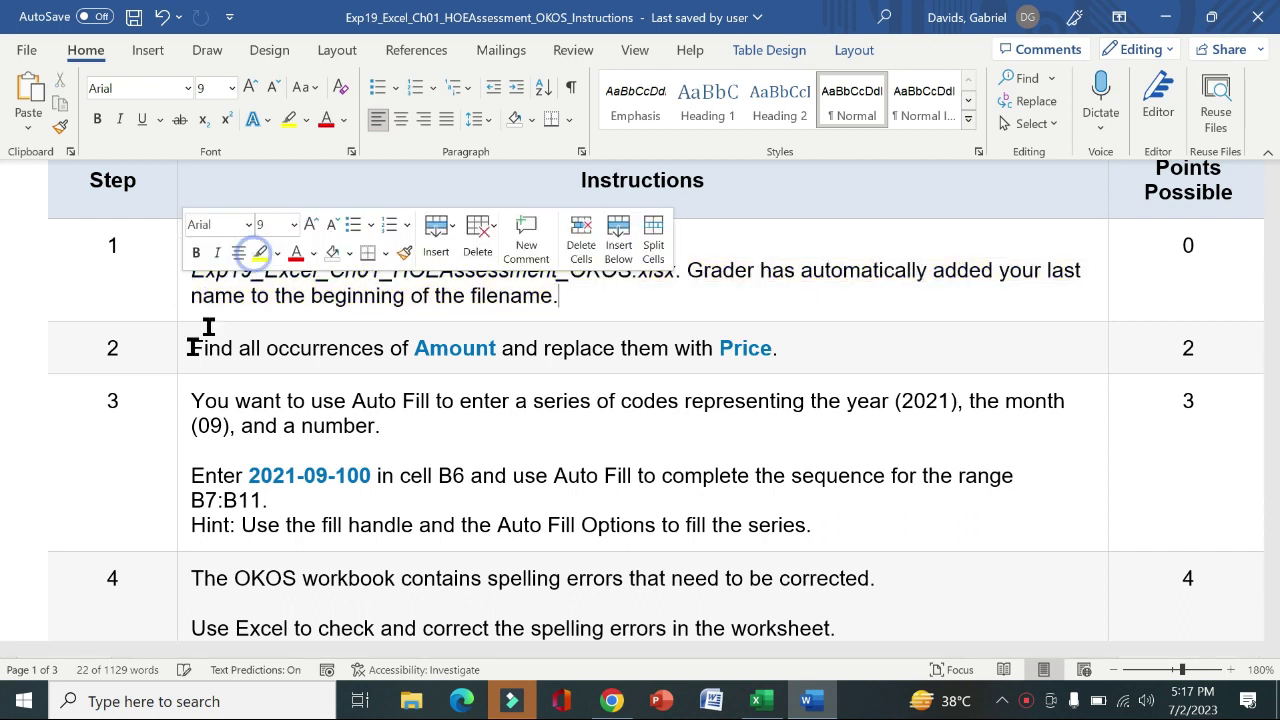
click(183, 354)
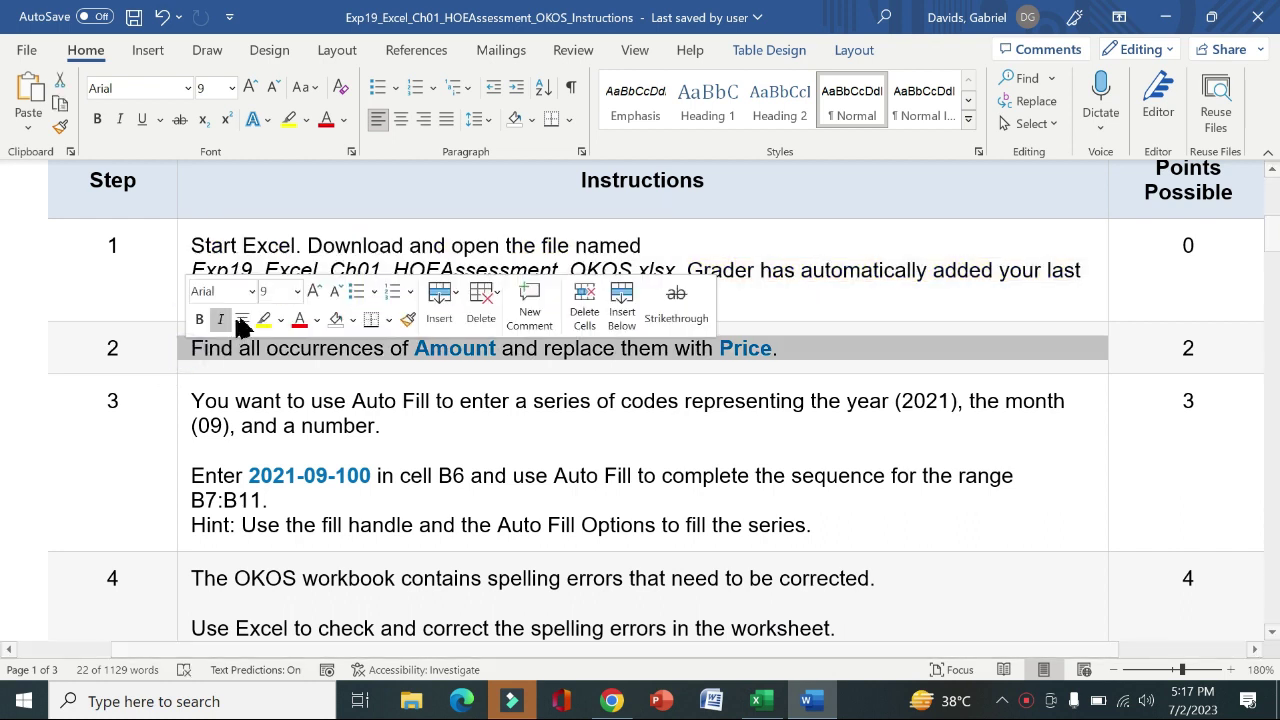
click(264, 320)
click(228, 350)
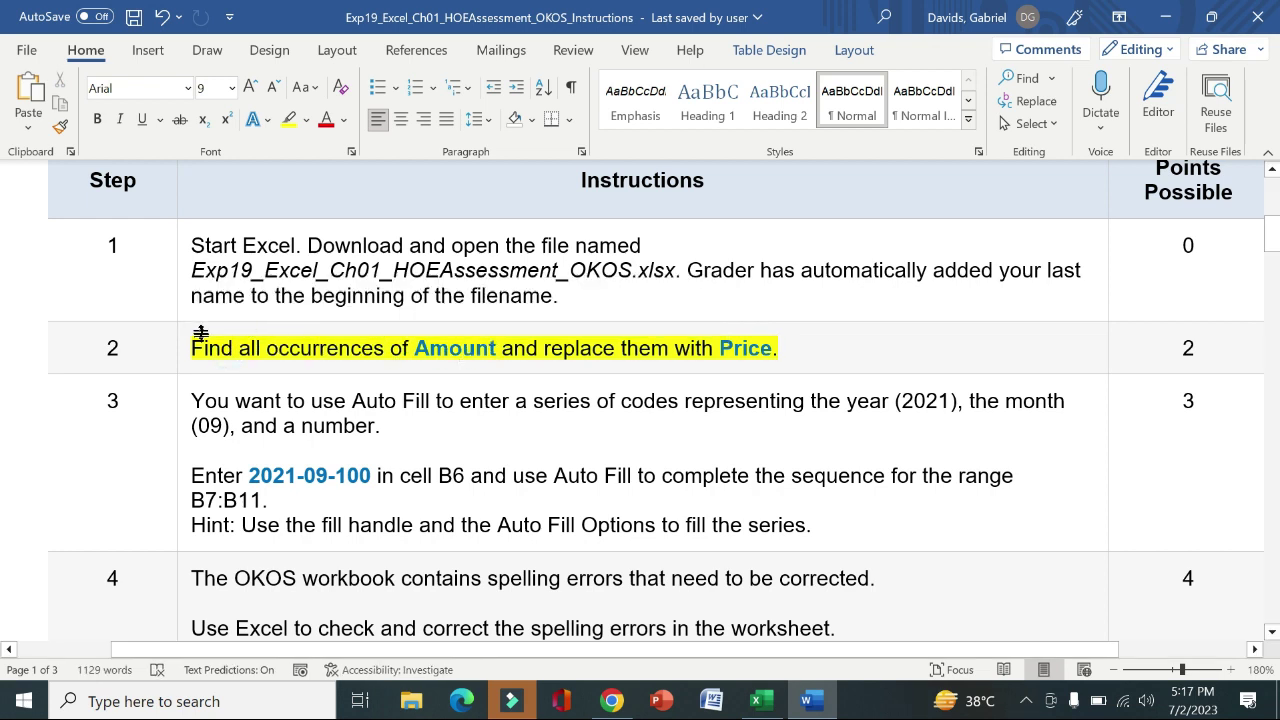
drag(199, 347, 680, 343)
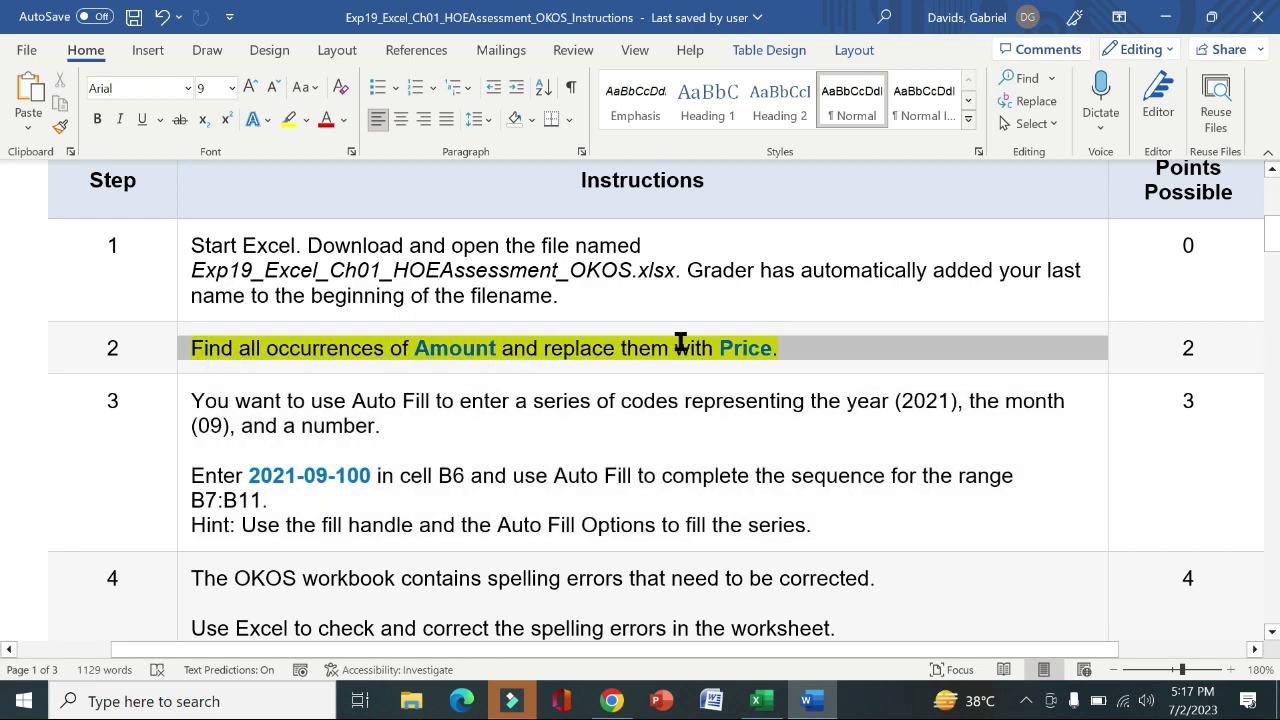
Switch to the Excel workbook and replace all occurrences of Amount with Price in the worksheet
click(758, 700)
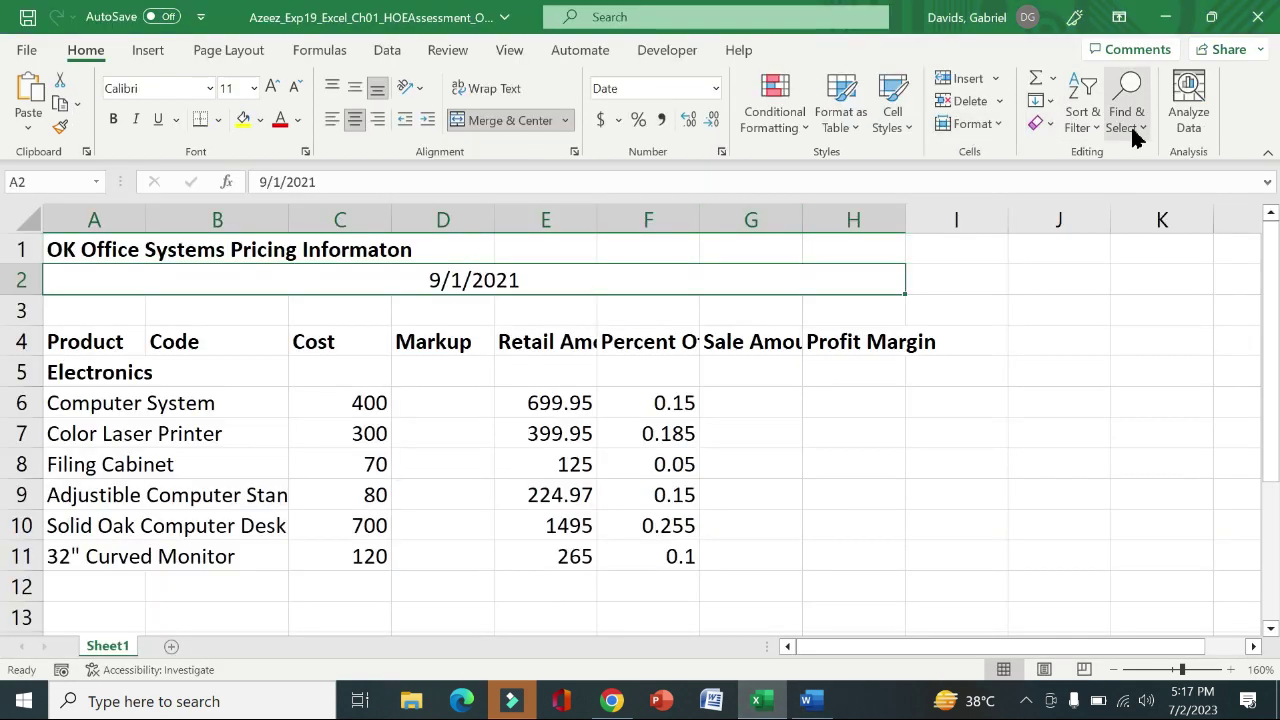
click(1137, 125)
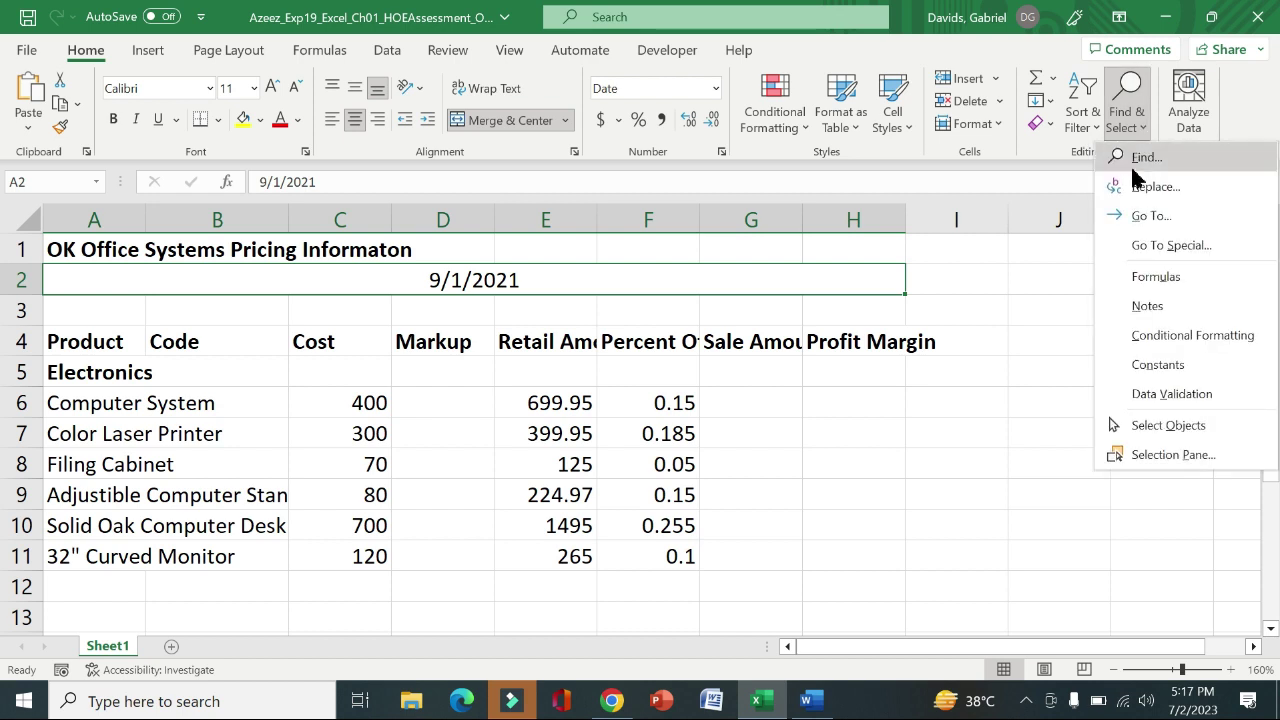
click(1150, 188)
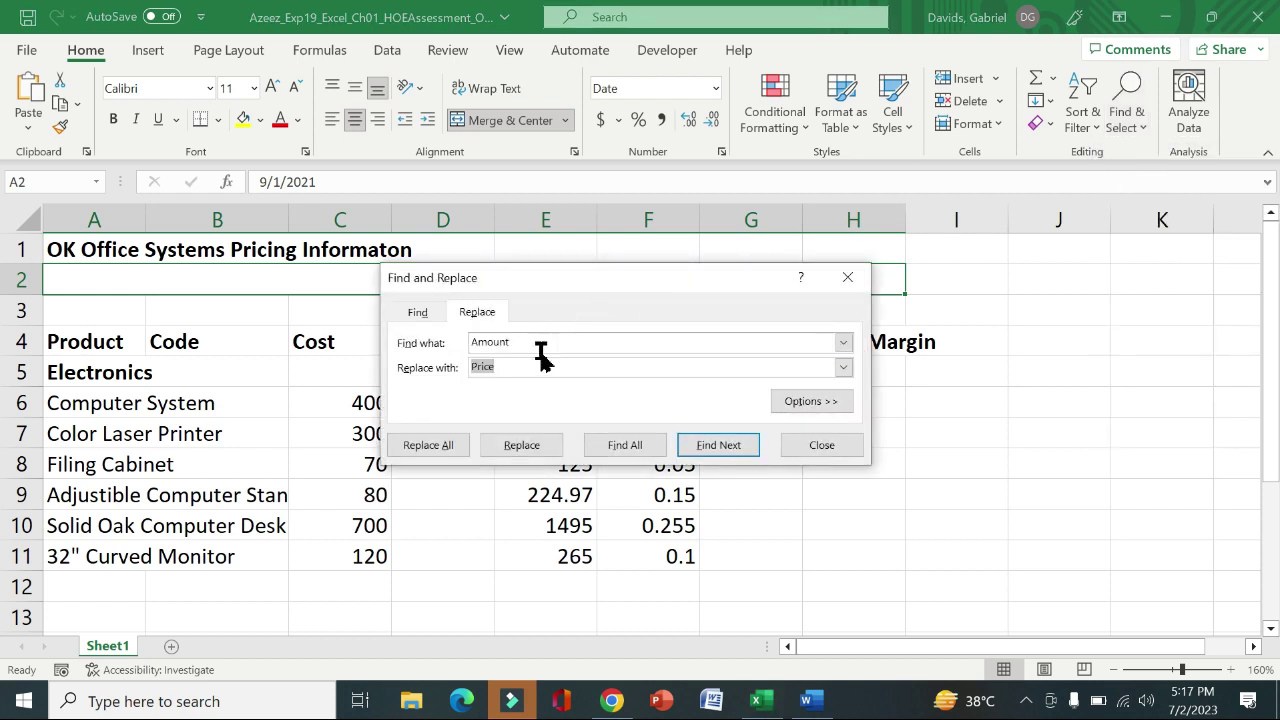
click(540, 343)
click(533, 367)
click(634, 447)
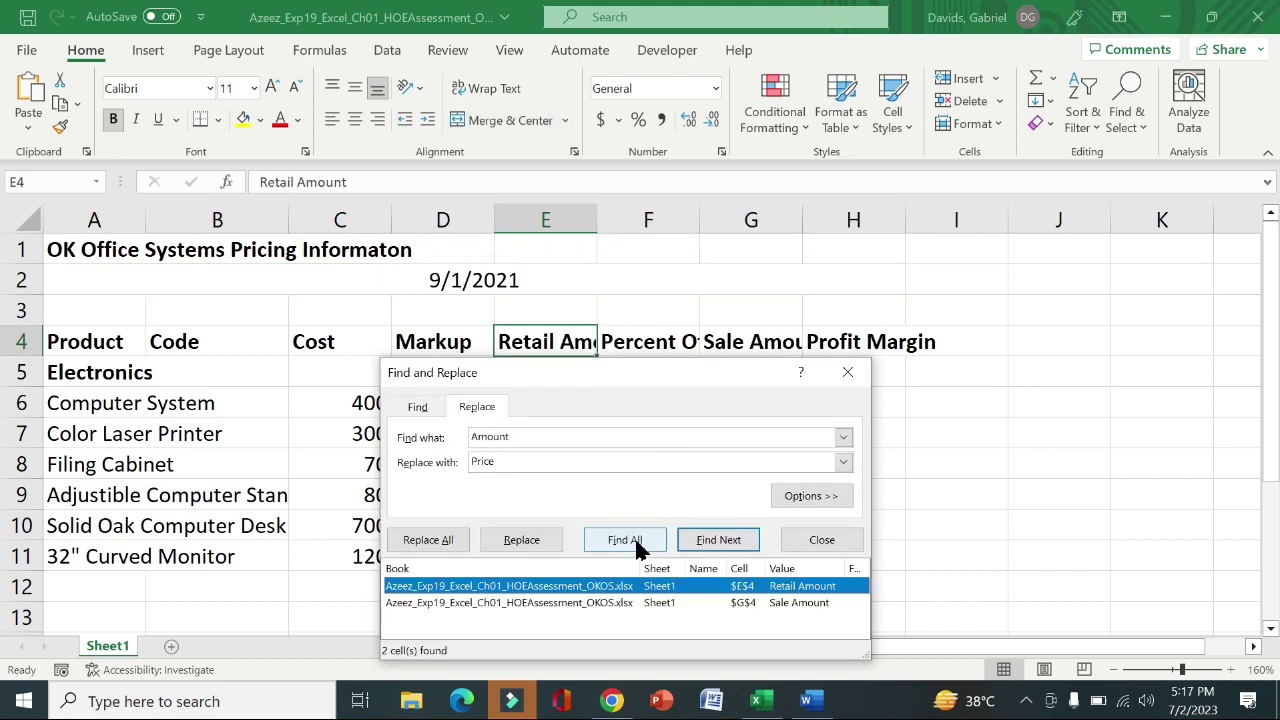
click(430, 538)
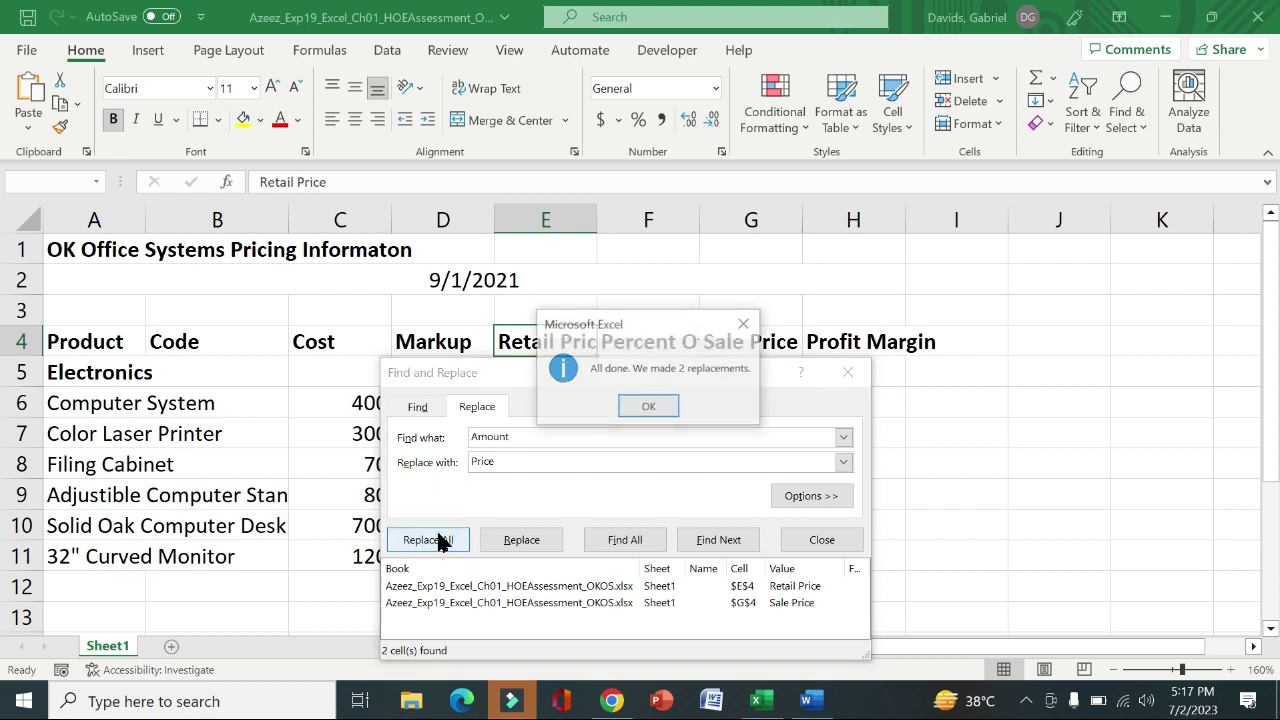
click(655, 416)
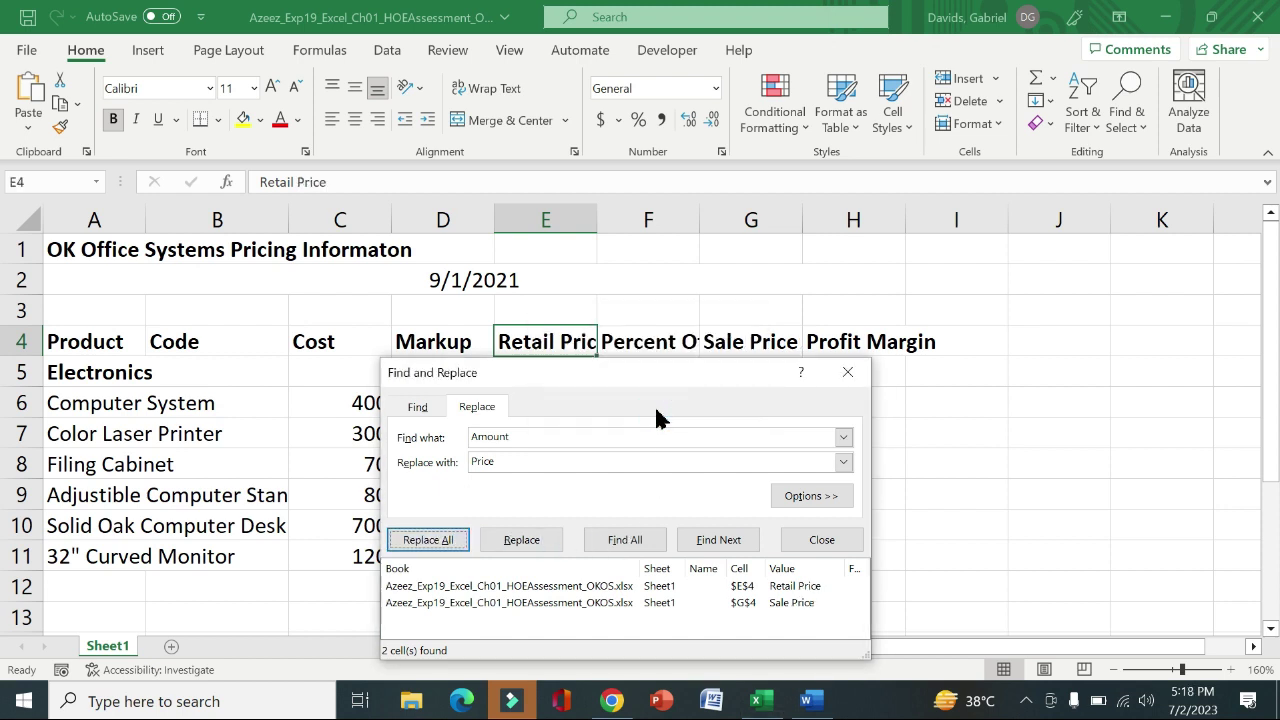
click(795, 545)
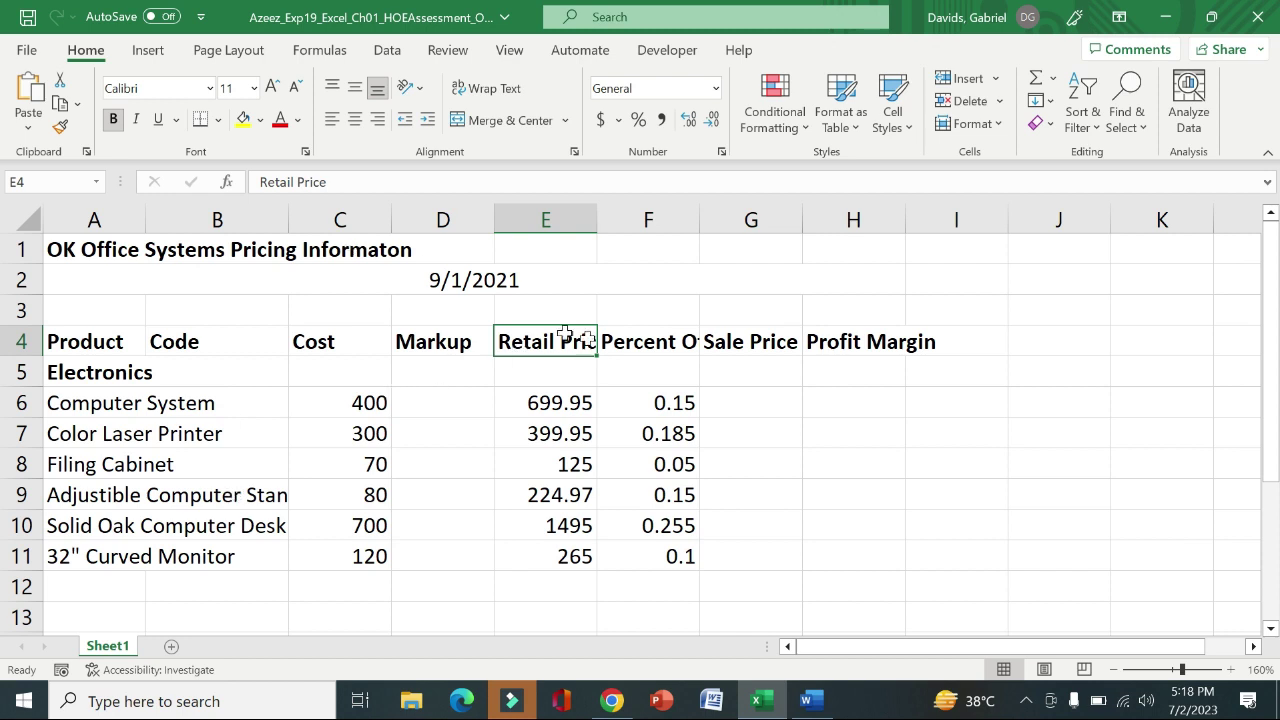
click(760, 341)
click(568, 337)
Switch to the Word instructions, remove the highlight from step 2, and highlight the step 3 instruction in yellow
click(806, 700)
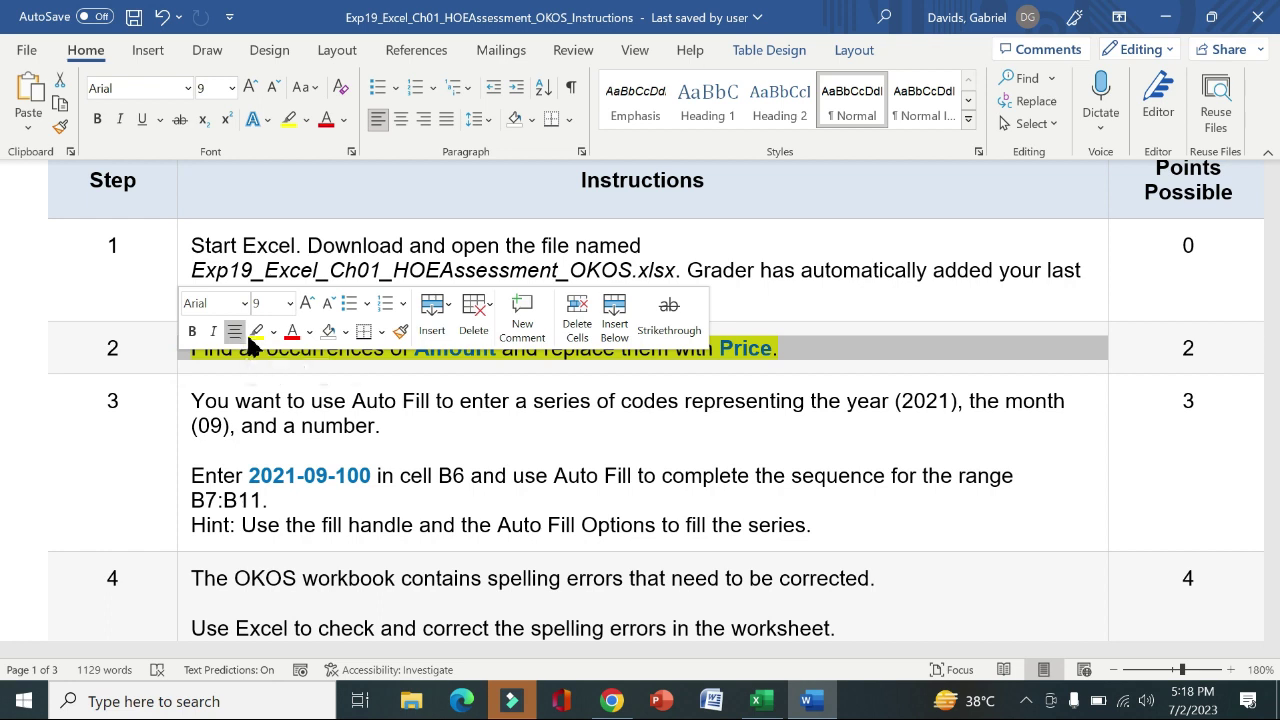
click(256, 334)
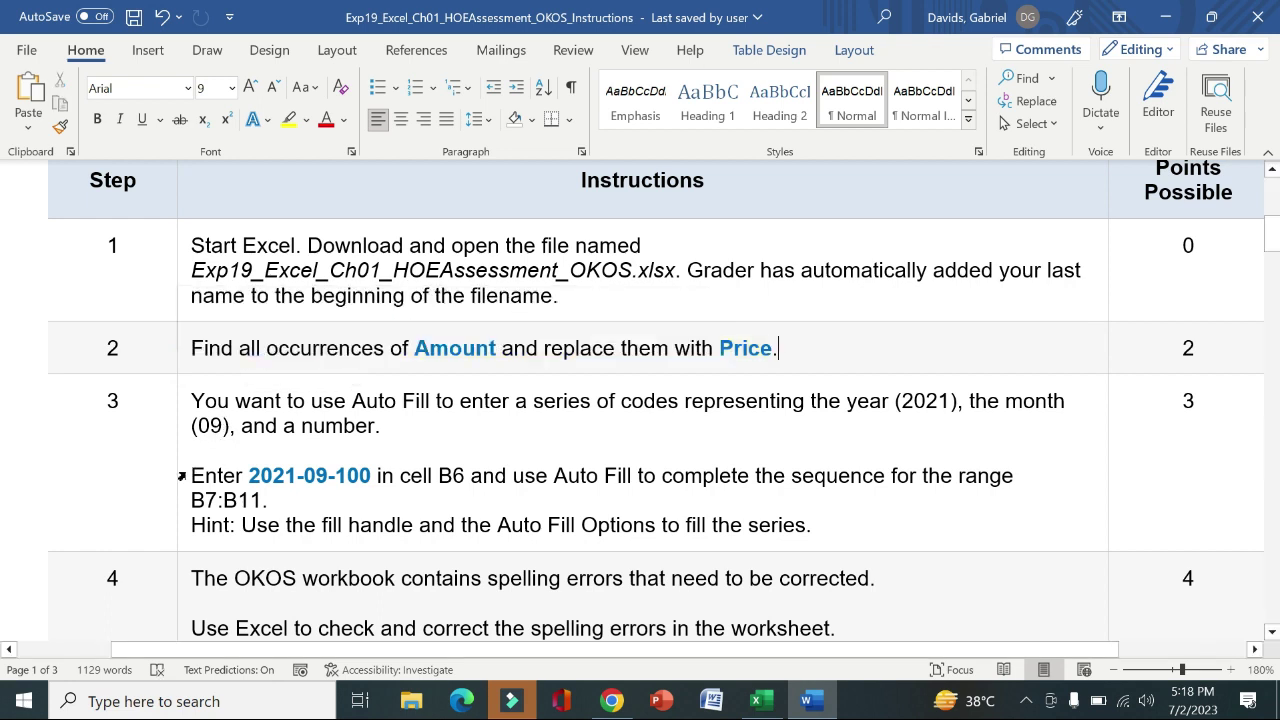
click(181, 477)
click(262, 440)
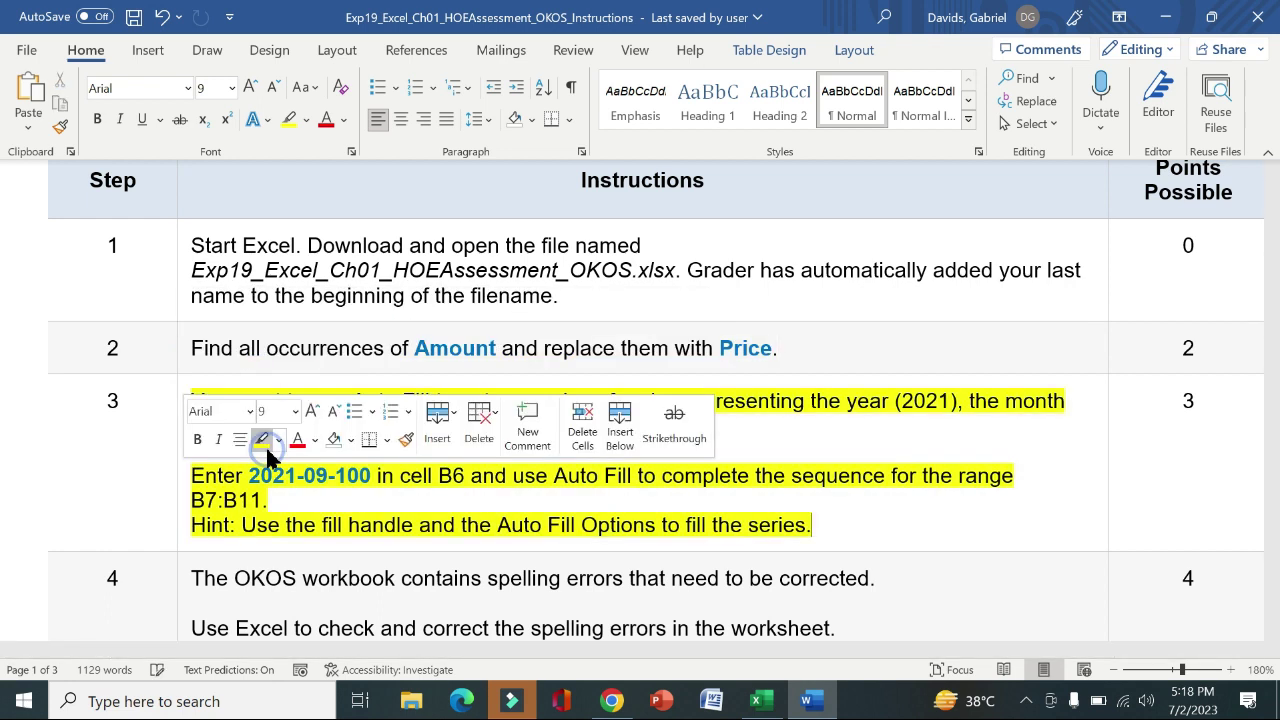
click(164, 471)
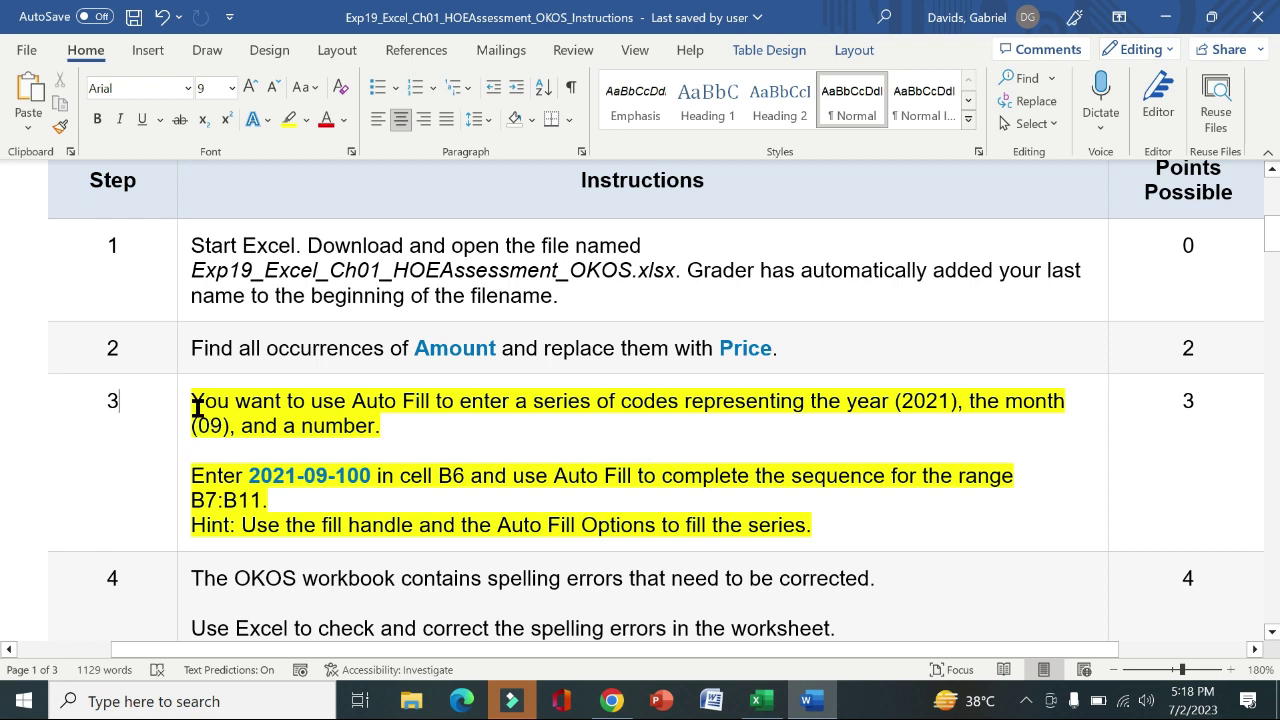
Copy the code 2021-09-100 from the step 3 instruction and switch to the Excel workbook
drag(197, 408, 805, 418)
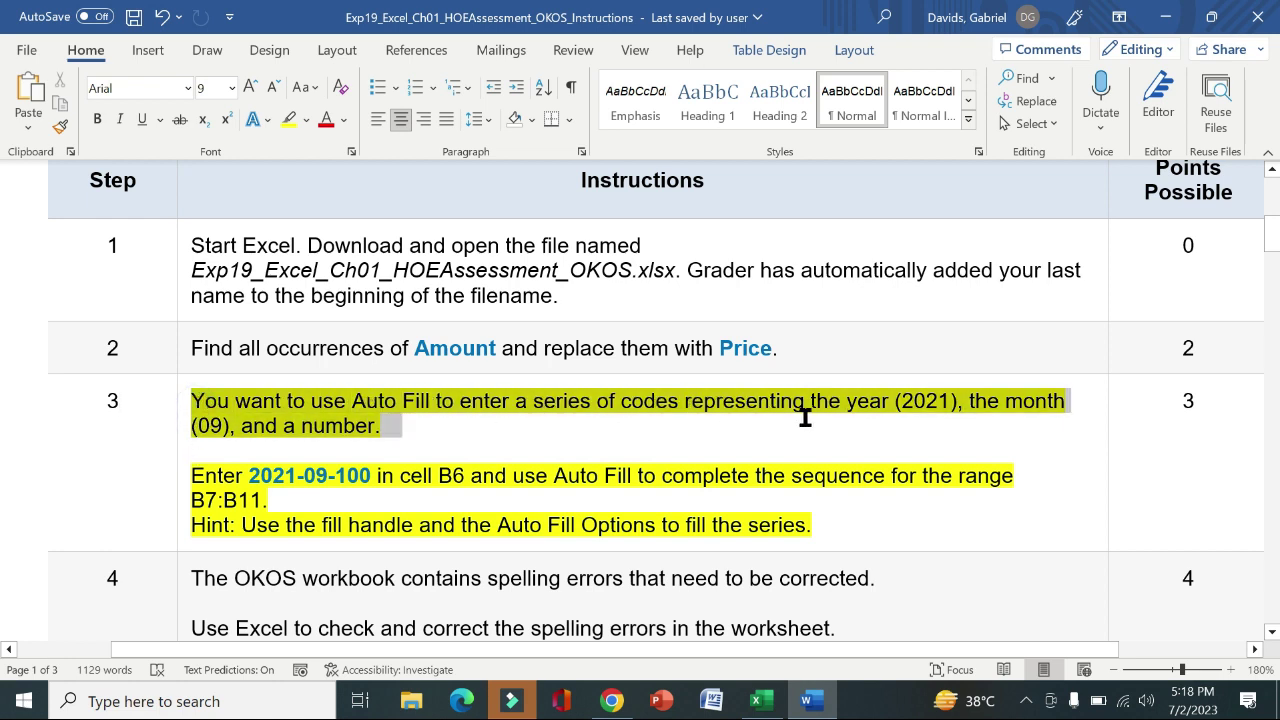
drag(469, 432, 466, 436)
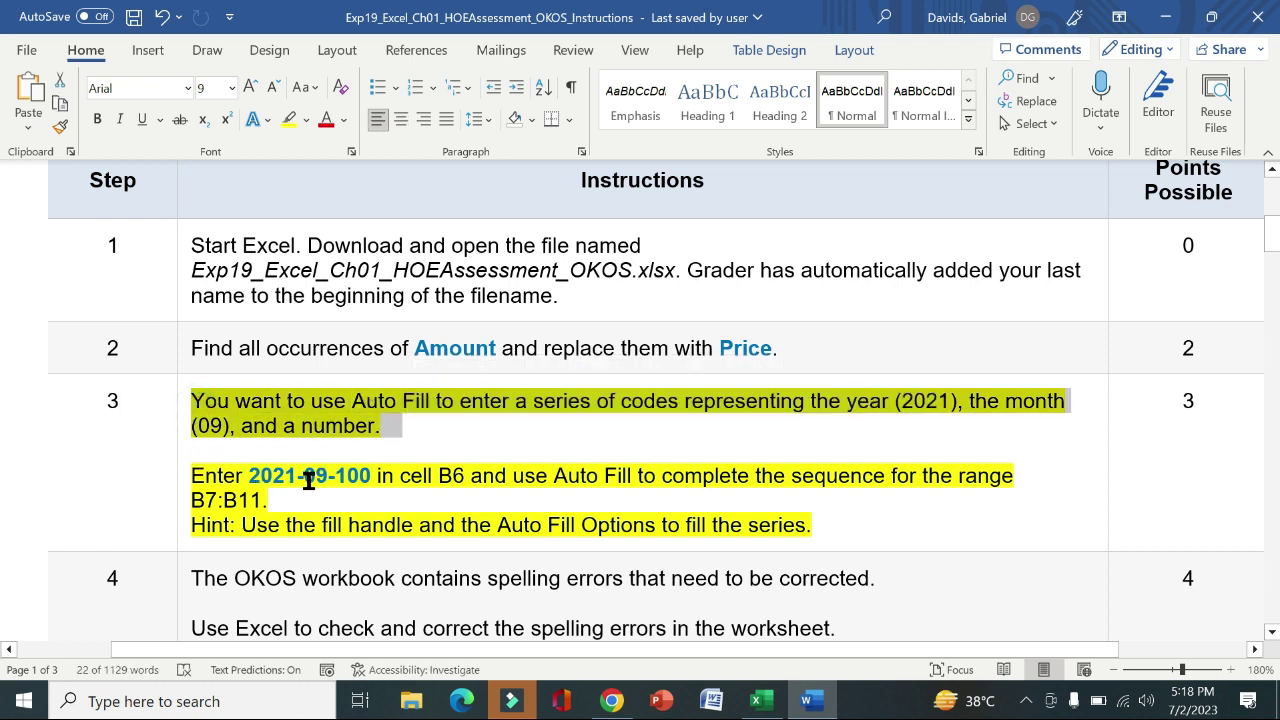
drag(373, 477, 270, 481)
key(ctrl+c)
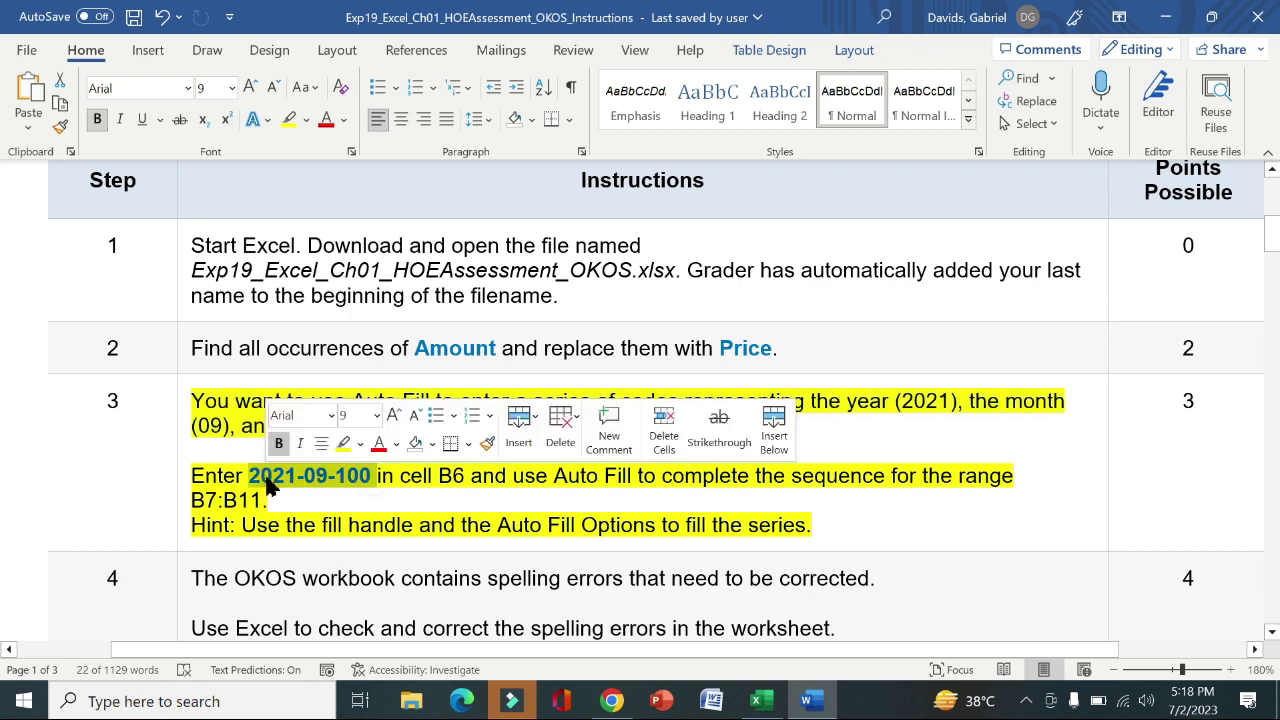
click(186, 483)
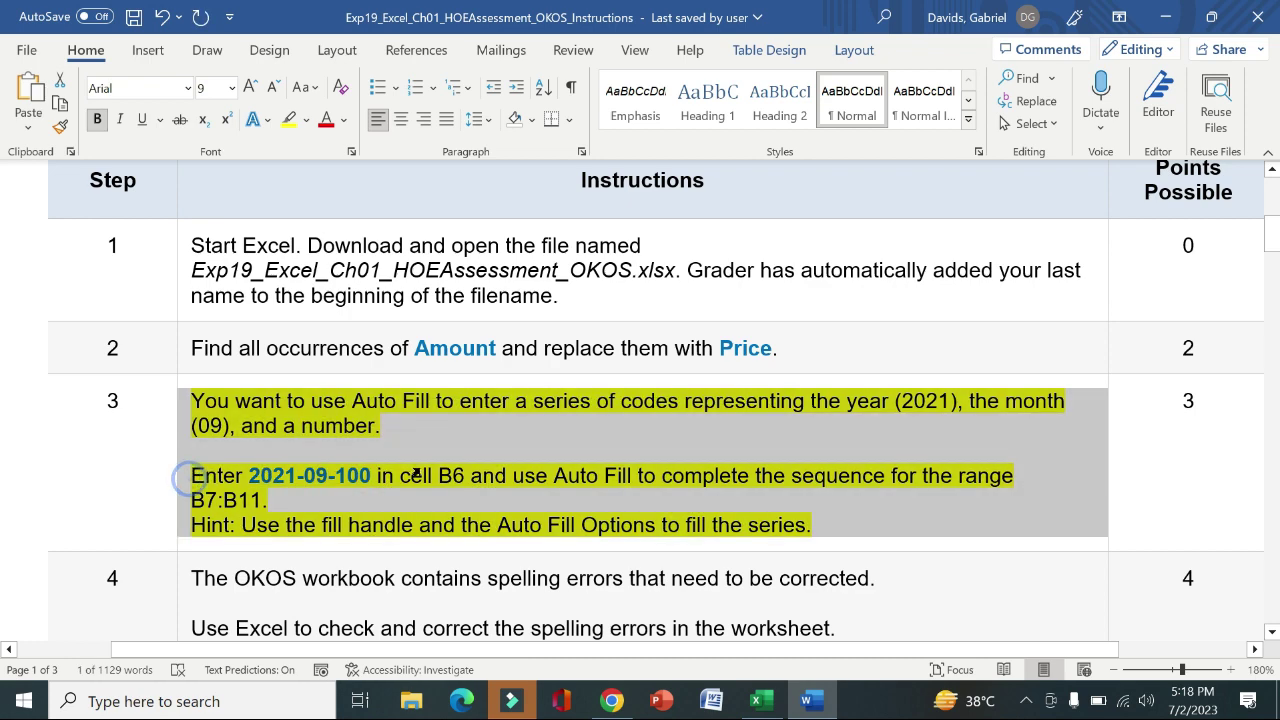
click(466, 477)
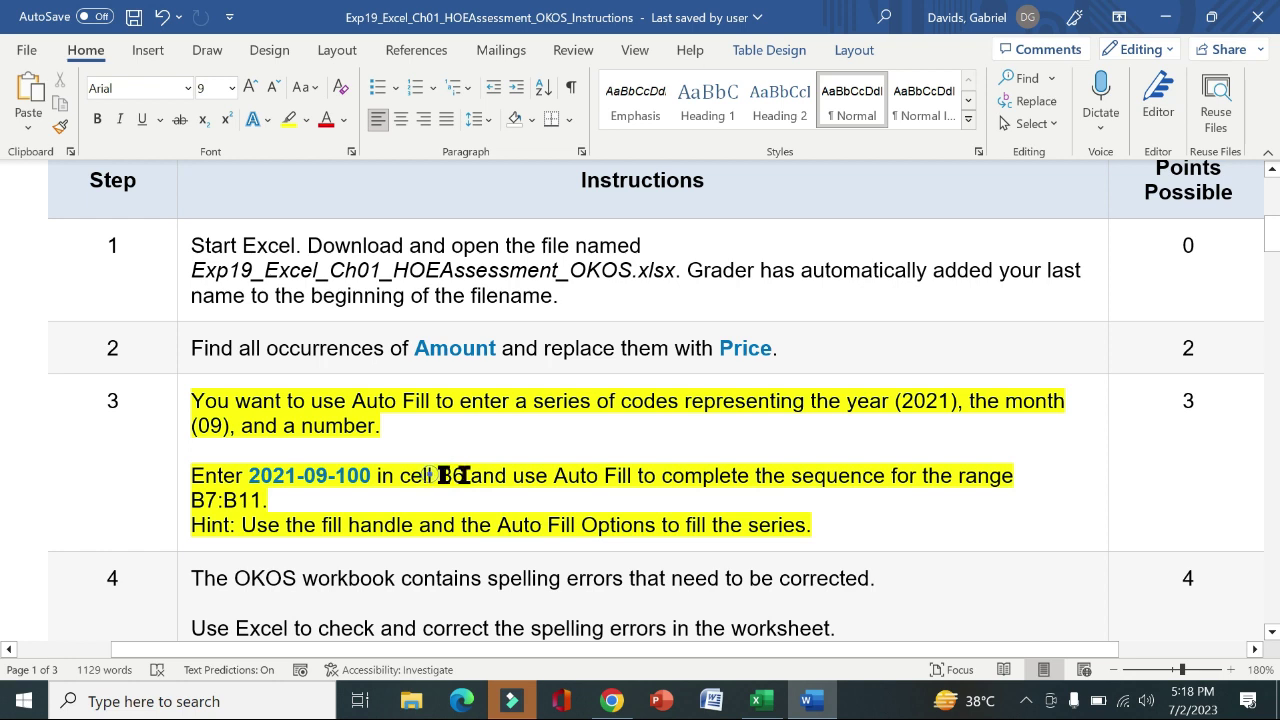
drag(445, 477, 598, 473)
drag(686, 468, 737, 494)
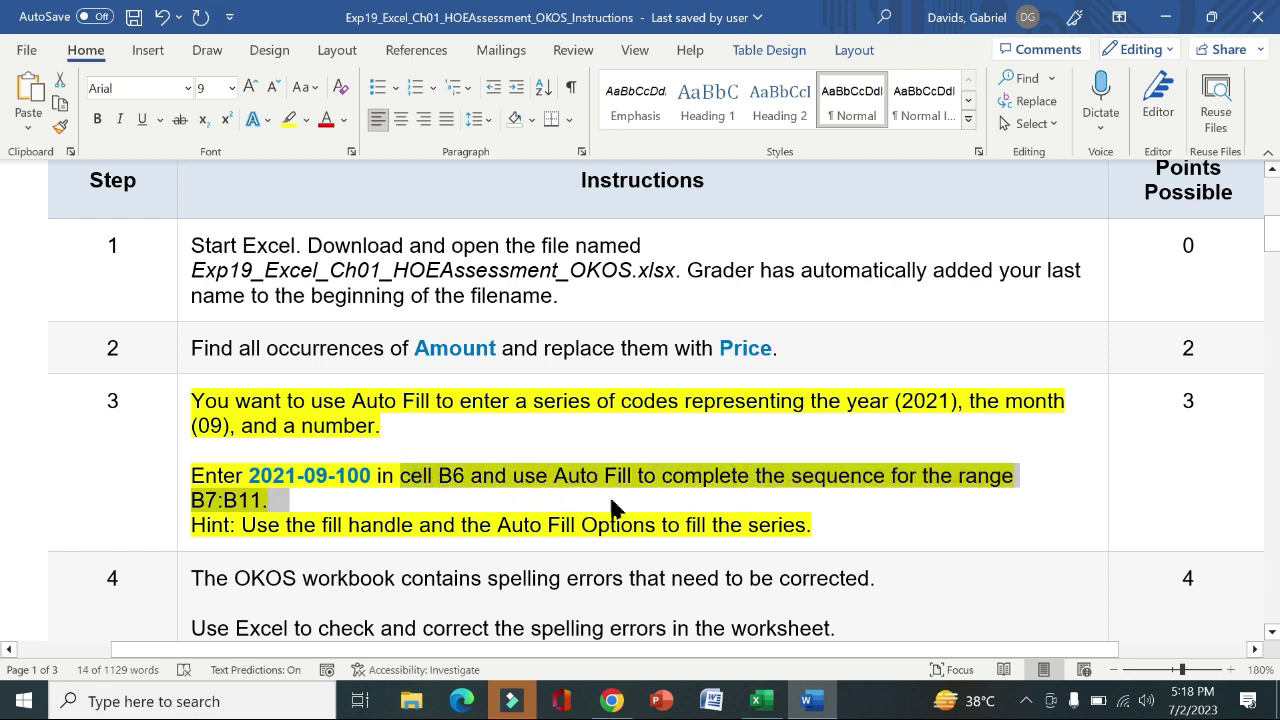
click(761, 701)
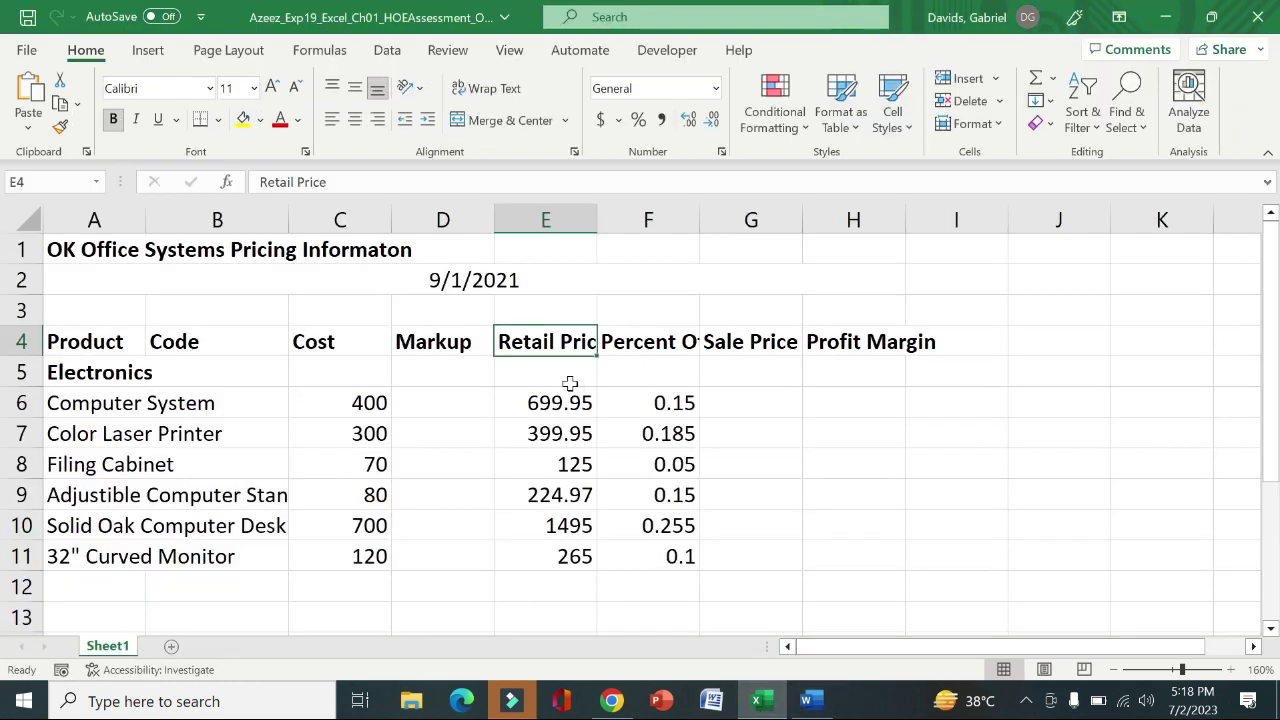
click(237, 375)
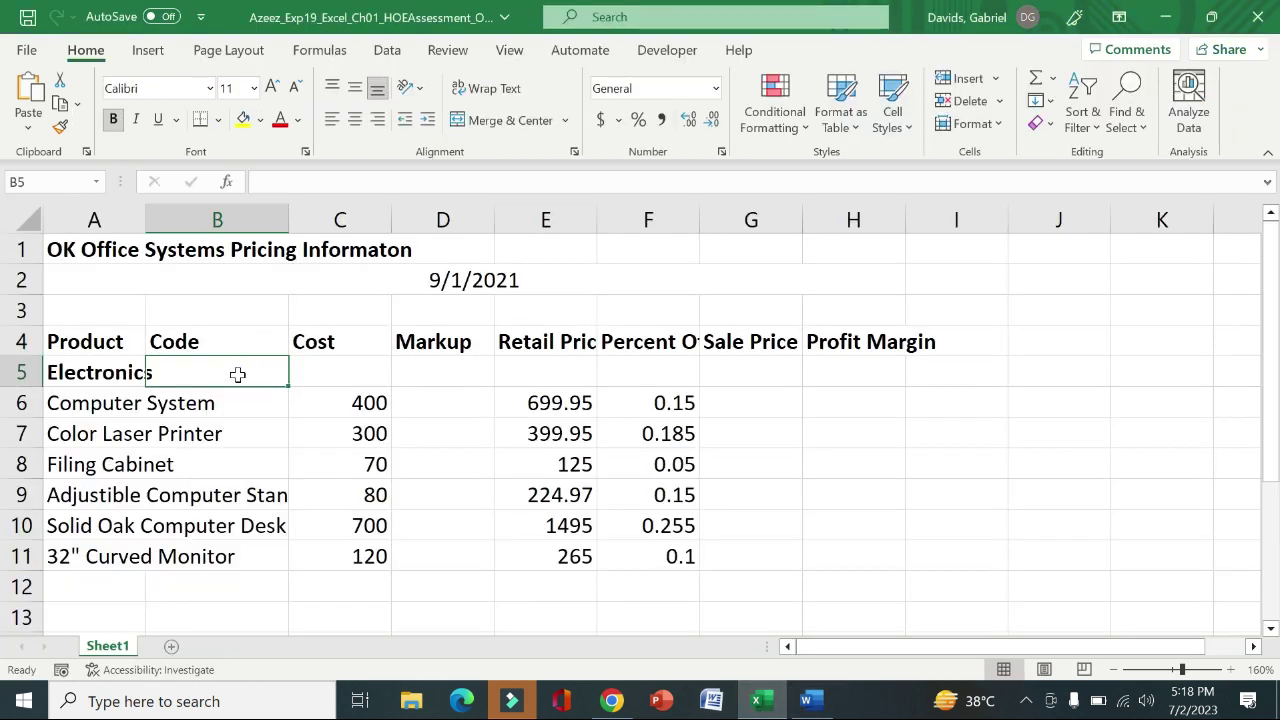
key(ctrl+v)
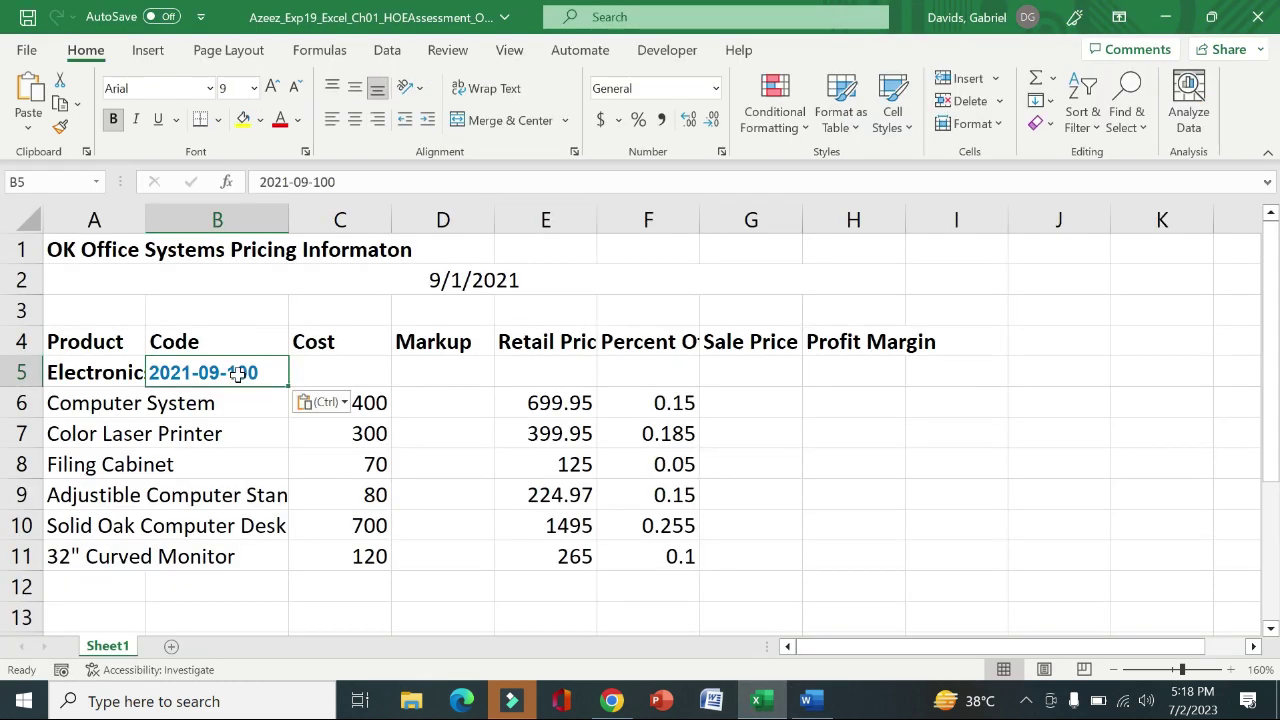
click(343, 404)
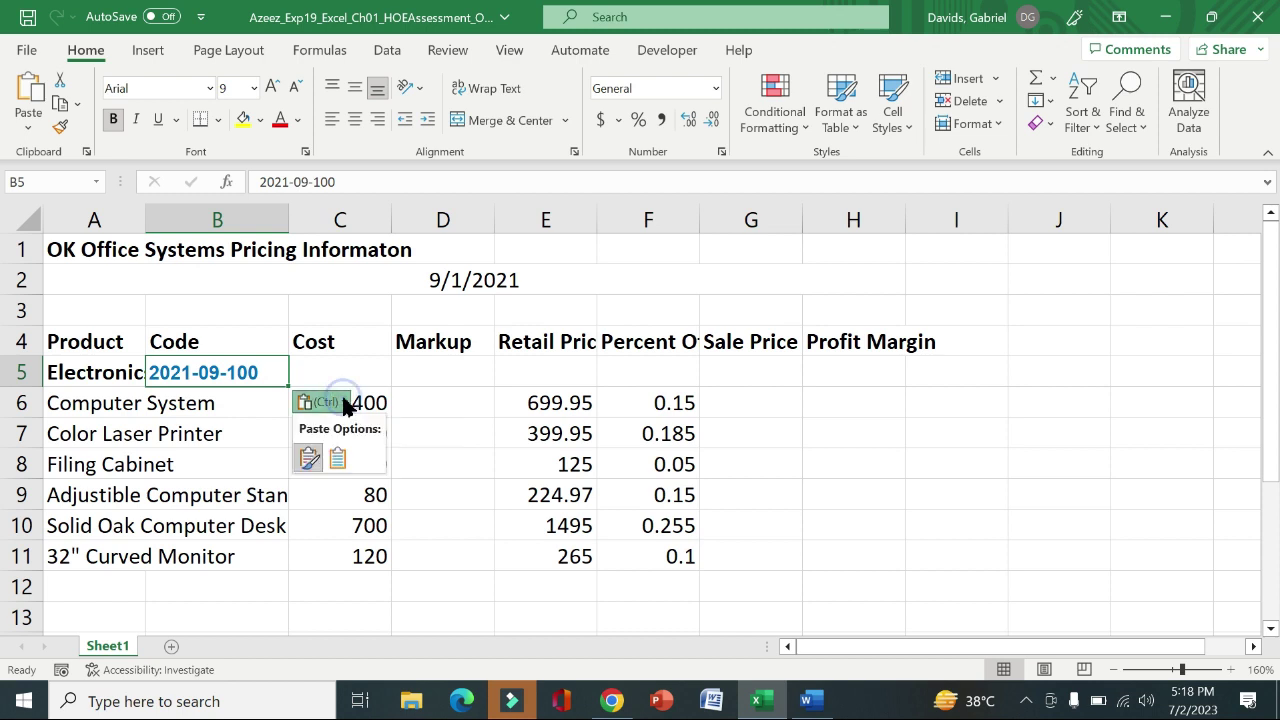
click(338, 462)
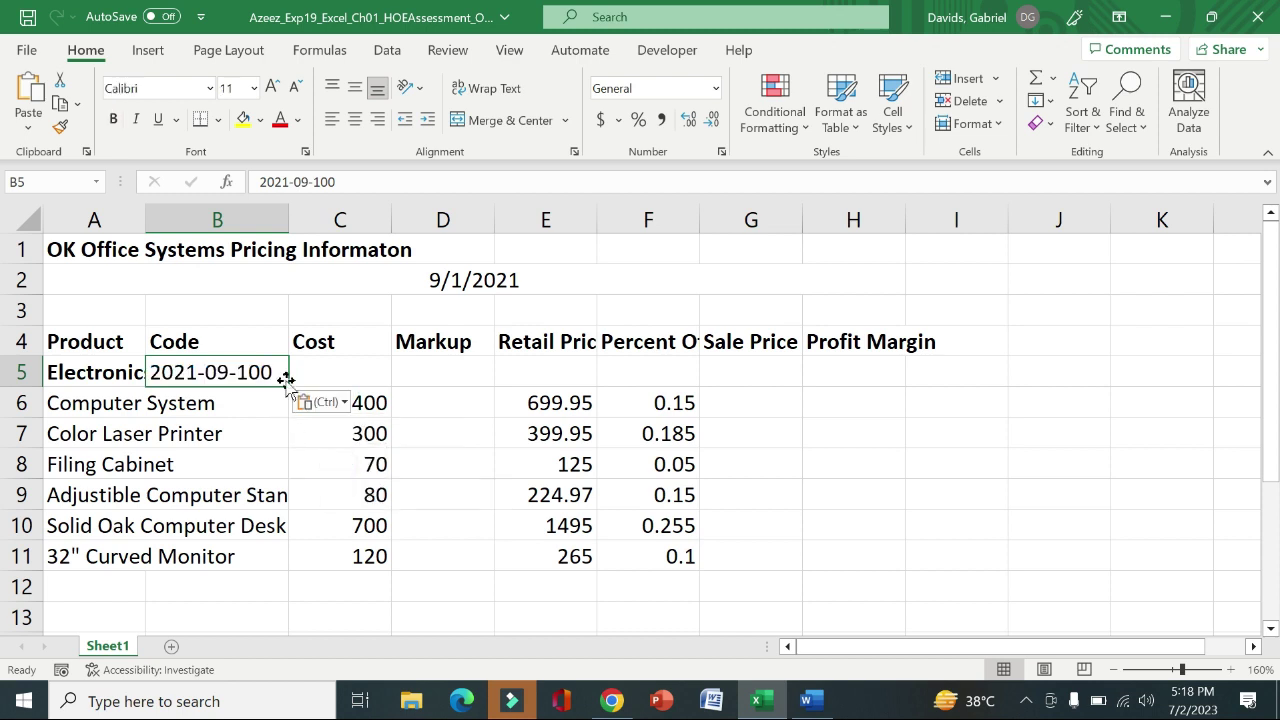
key(Delete)
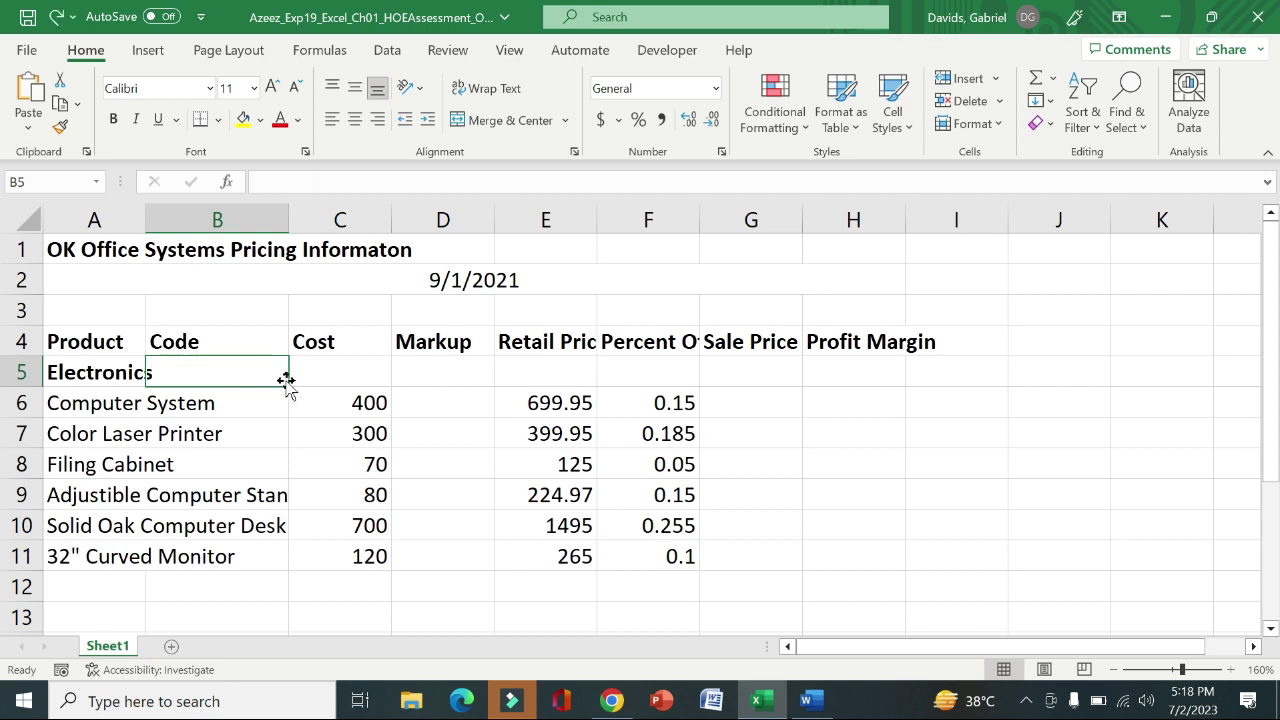
Paste the code 2021-09-100 into cell B6 with the destination formatting and auto-fill the series through B11
click(271, 404)
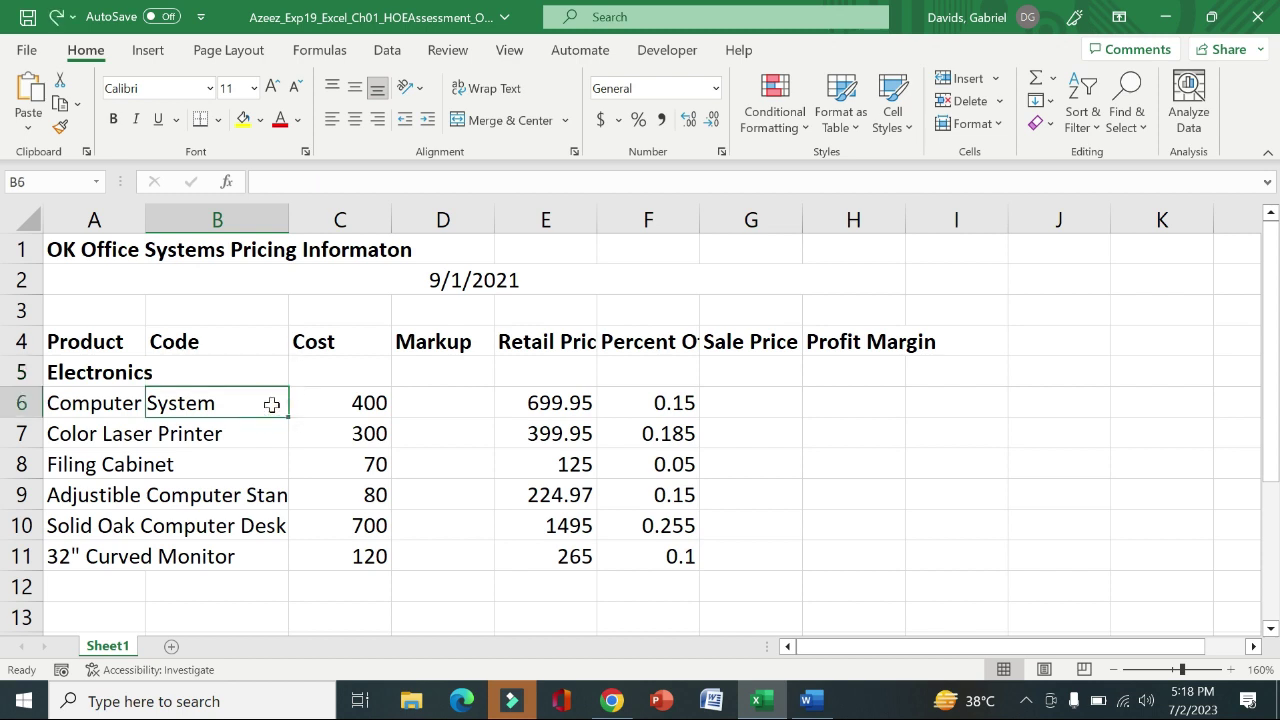
key(ctrl+v)
click(343, 434)
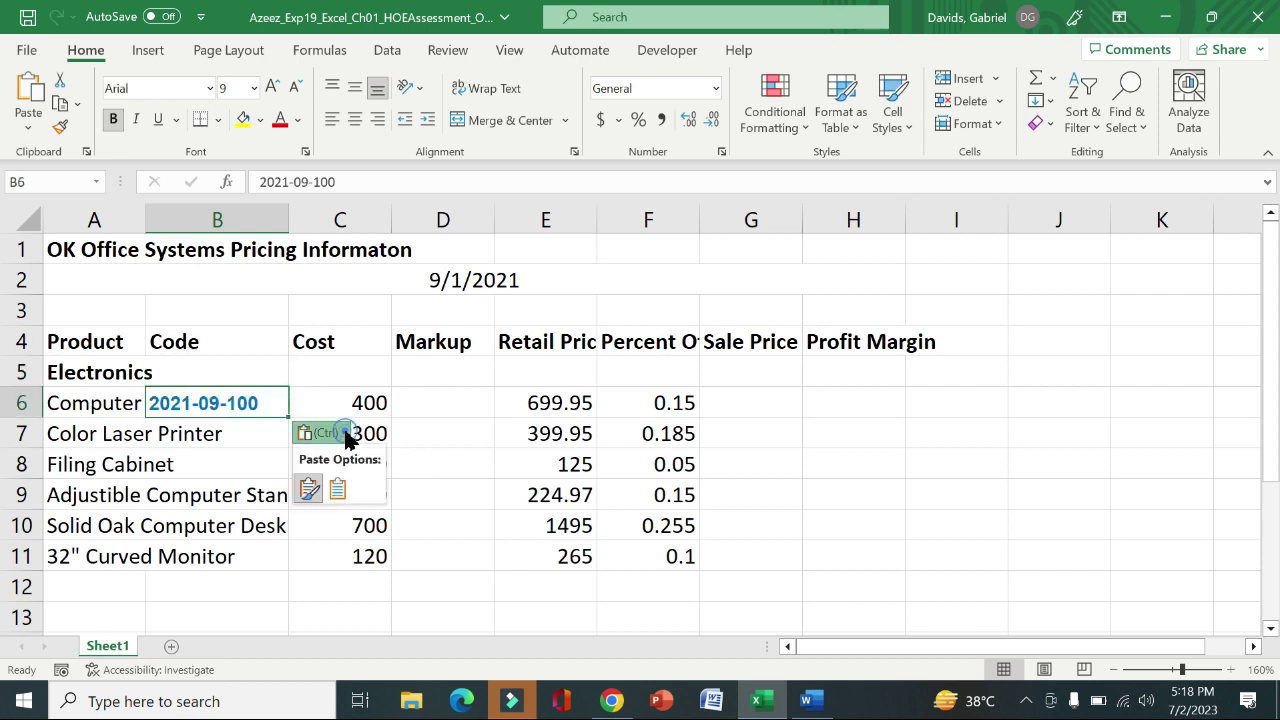
click(343, 490)
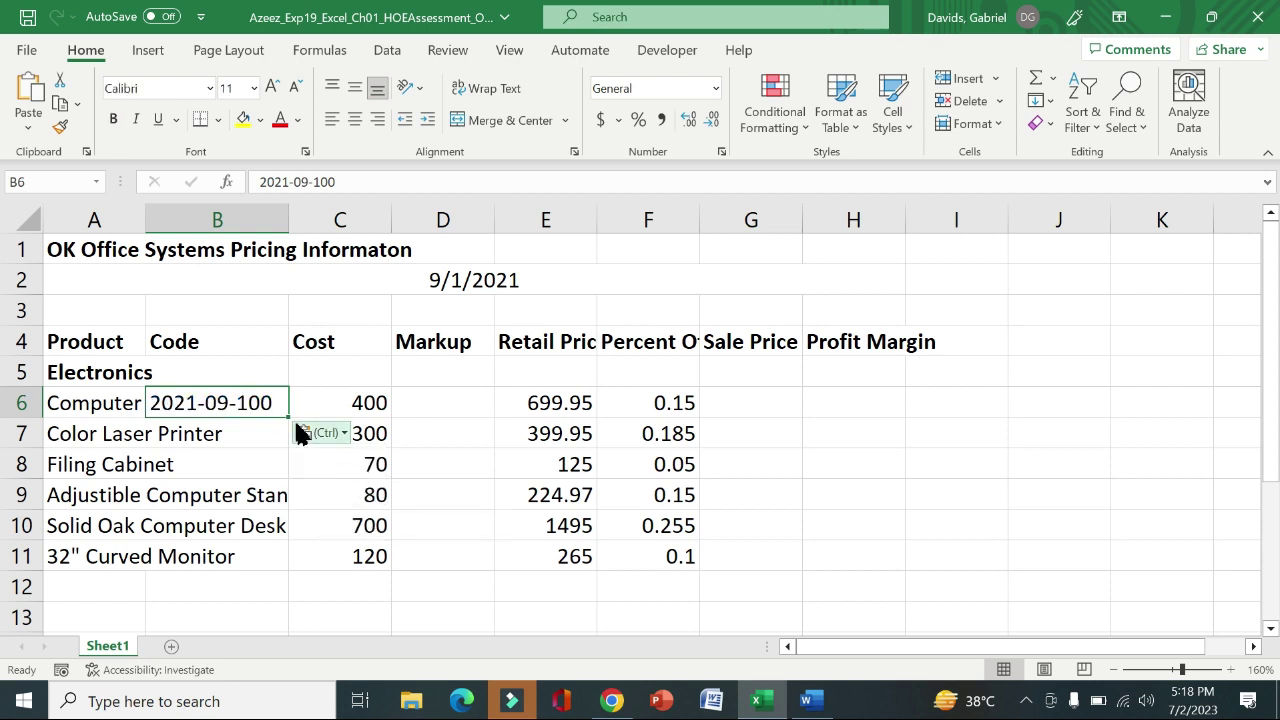
drag(285, 433, 277, 560)
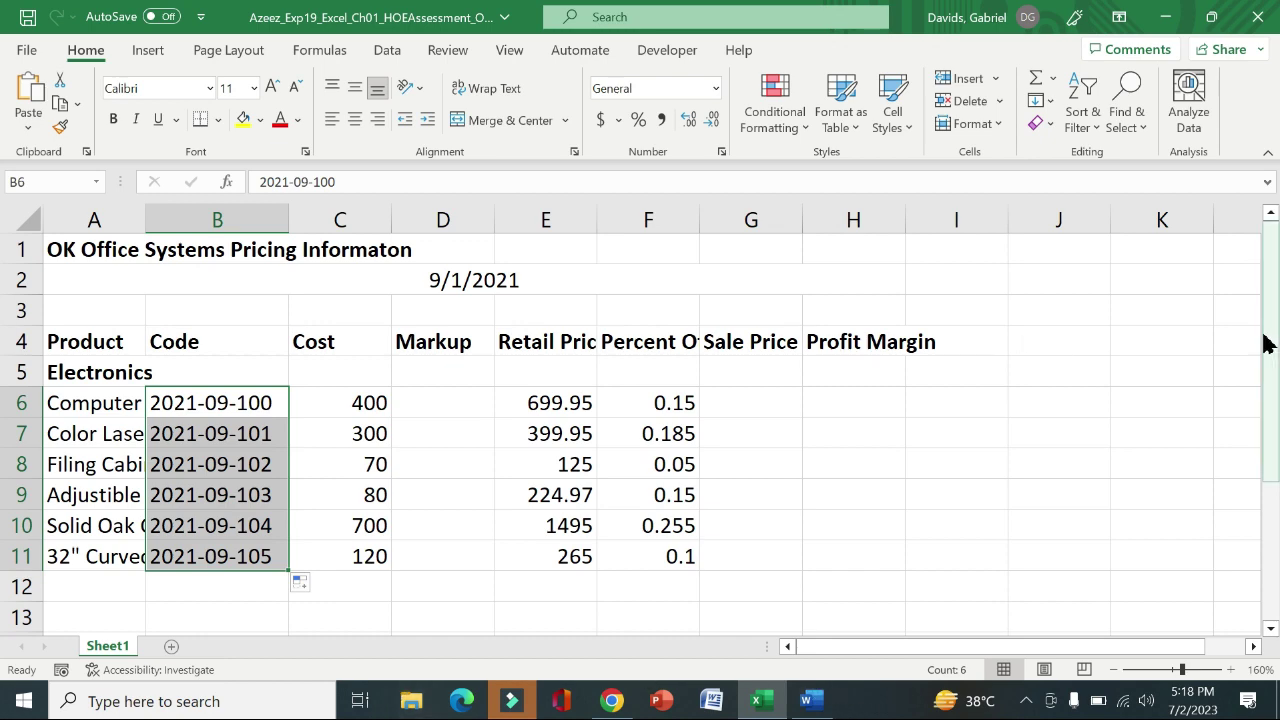
Switch to the Word instructions, remove the highlight from step 3, and highlight the step 4 instruction in yellow
click(806, 700)
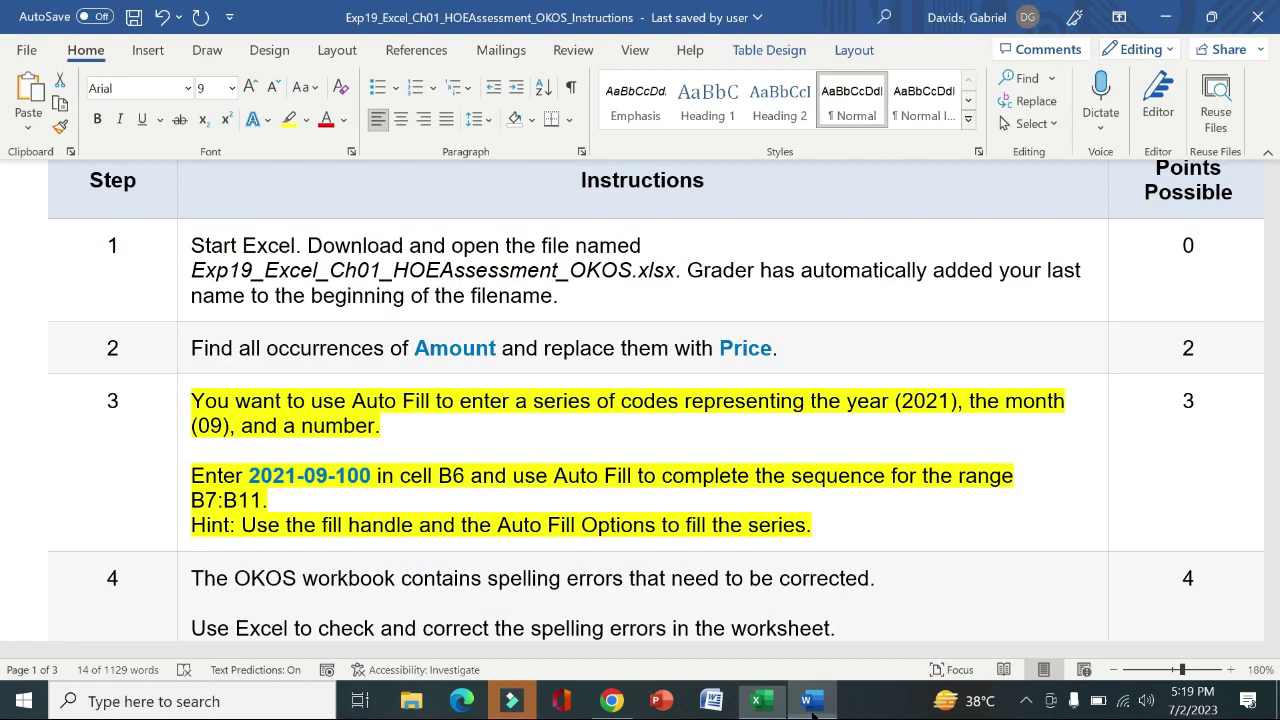
click(175, 451)
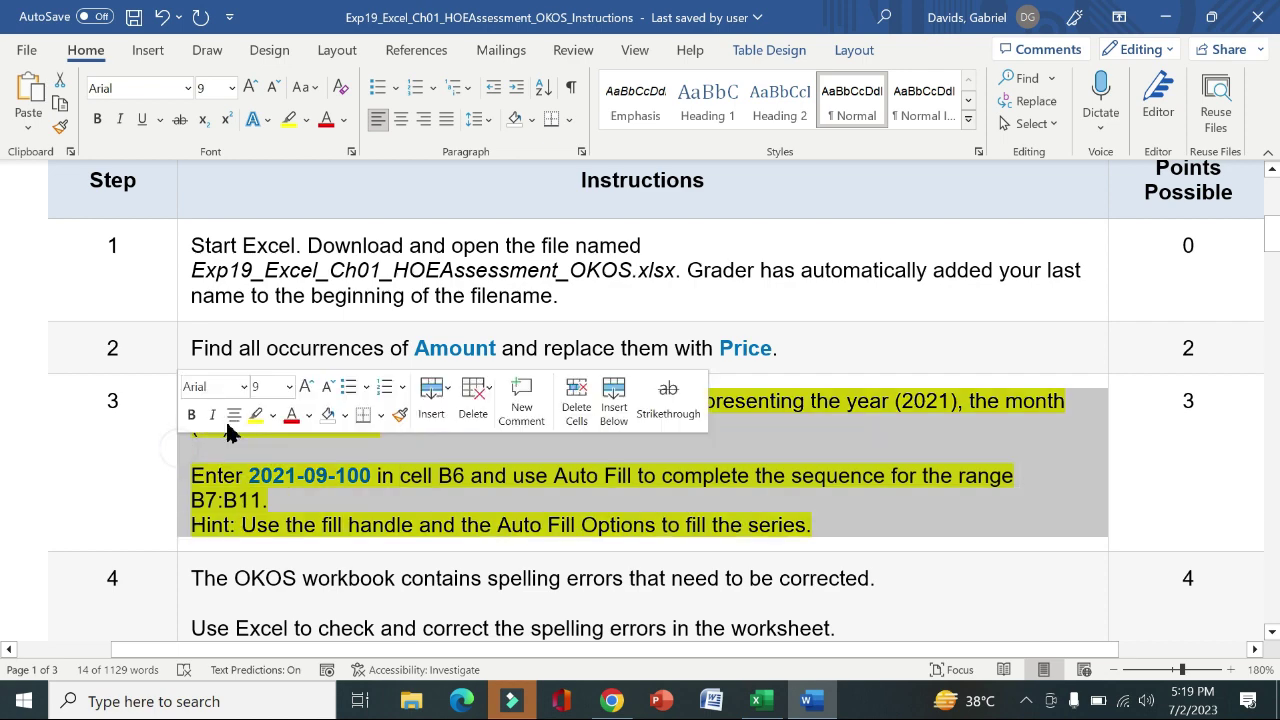
click(256, 414)
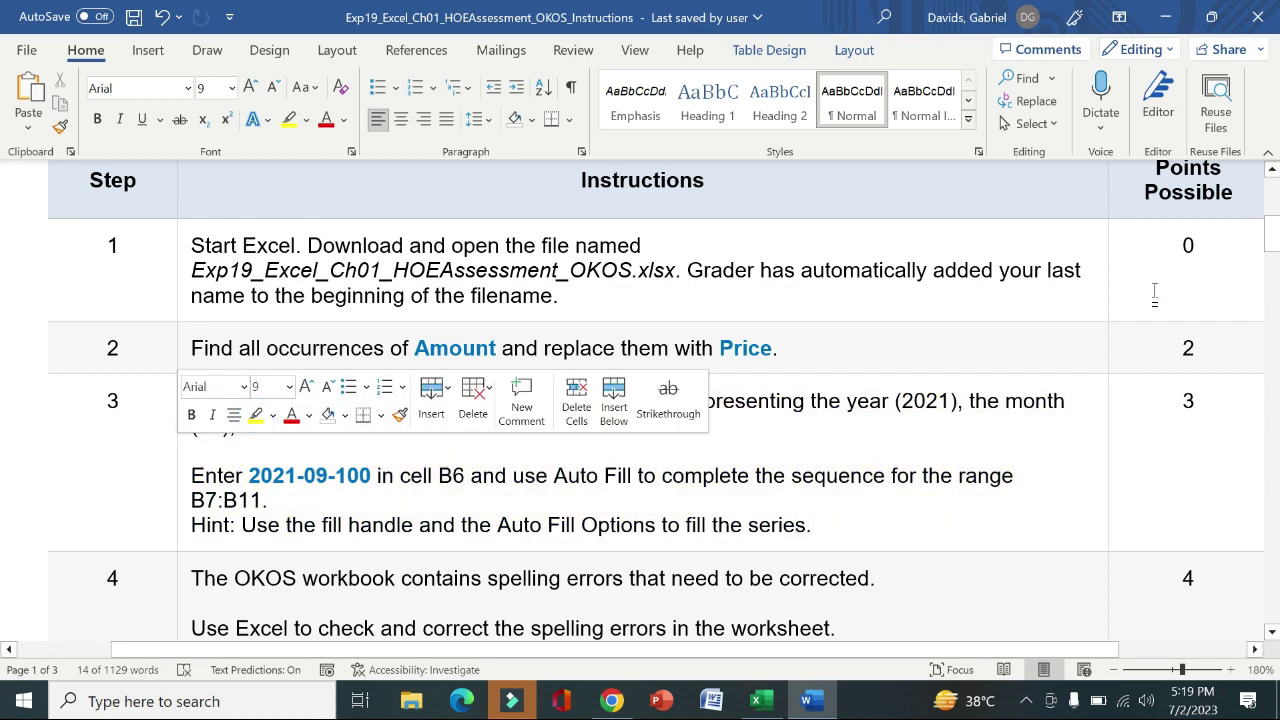
drag(1274, 236, 1276, 260)
drag(0, 260, 0, 257)
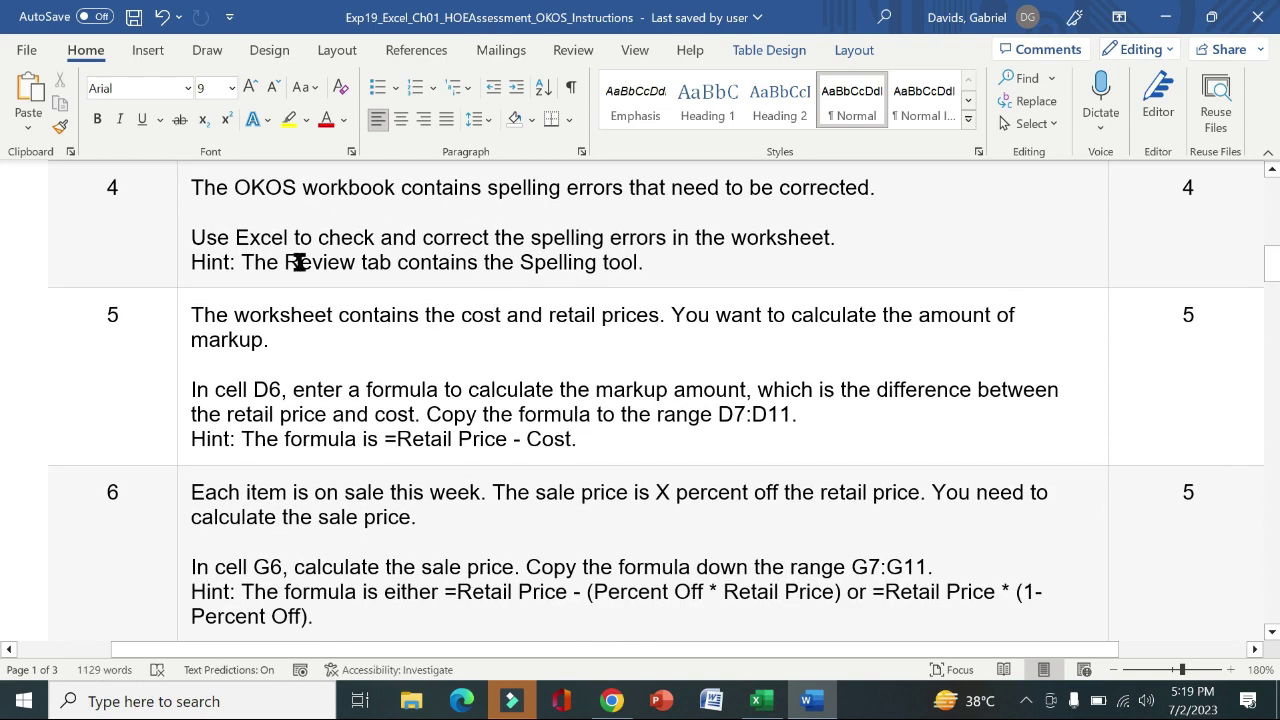
click(178, 216)
click(251, 186)
key(Right)
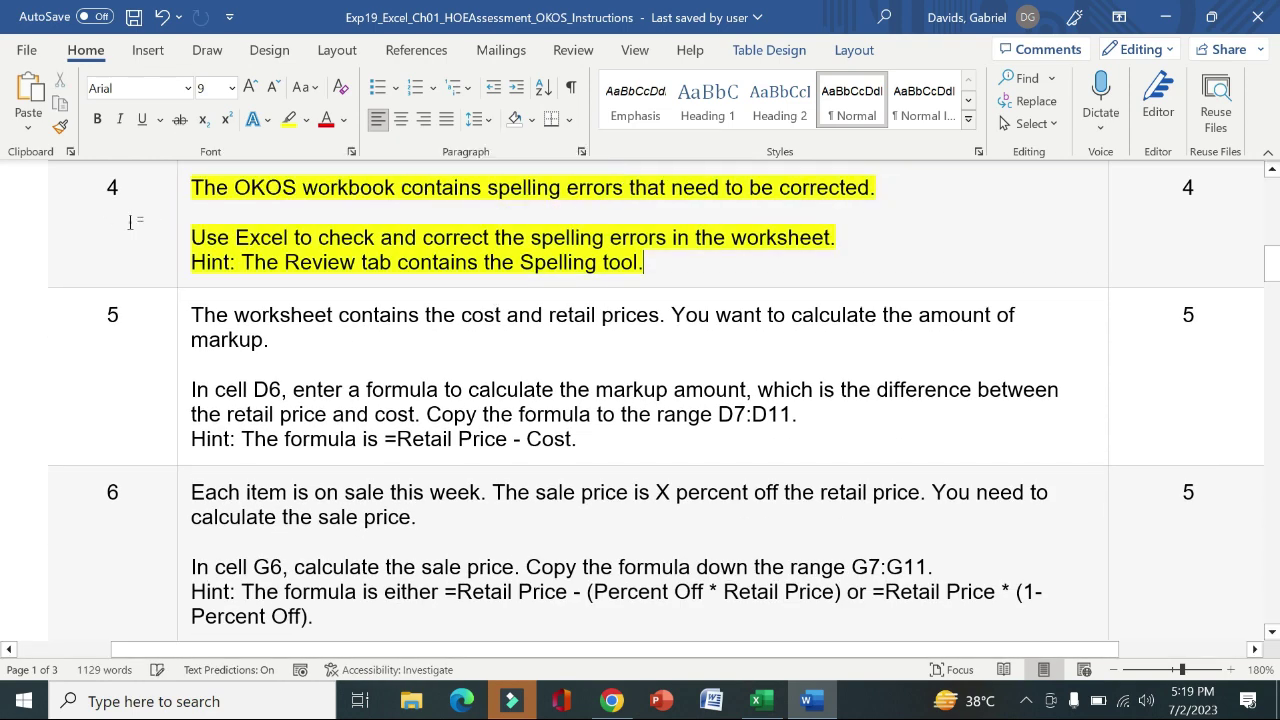
click(130, 221)
drag(196, 192, 876, 188)
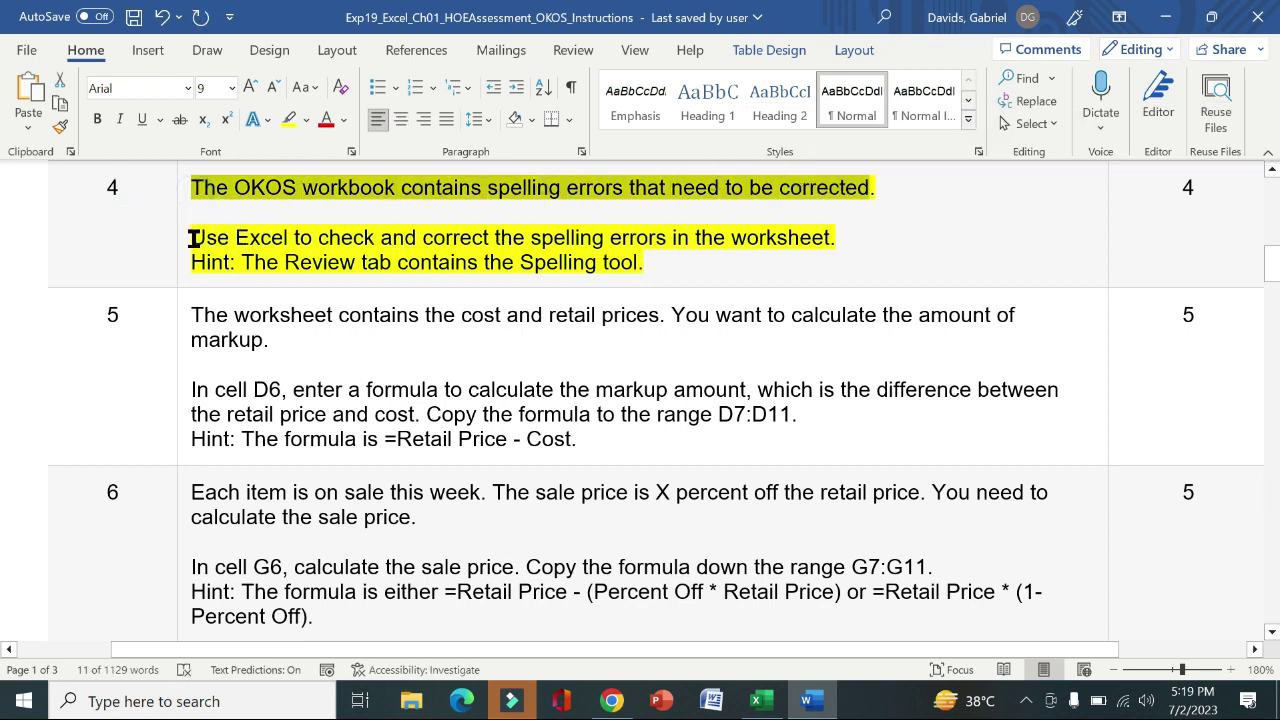
drag(194, 237, 794, 262)
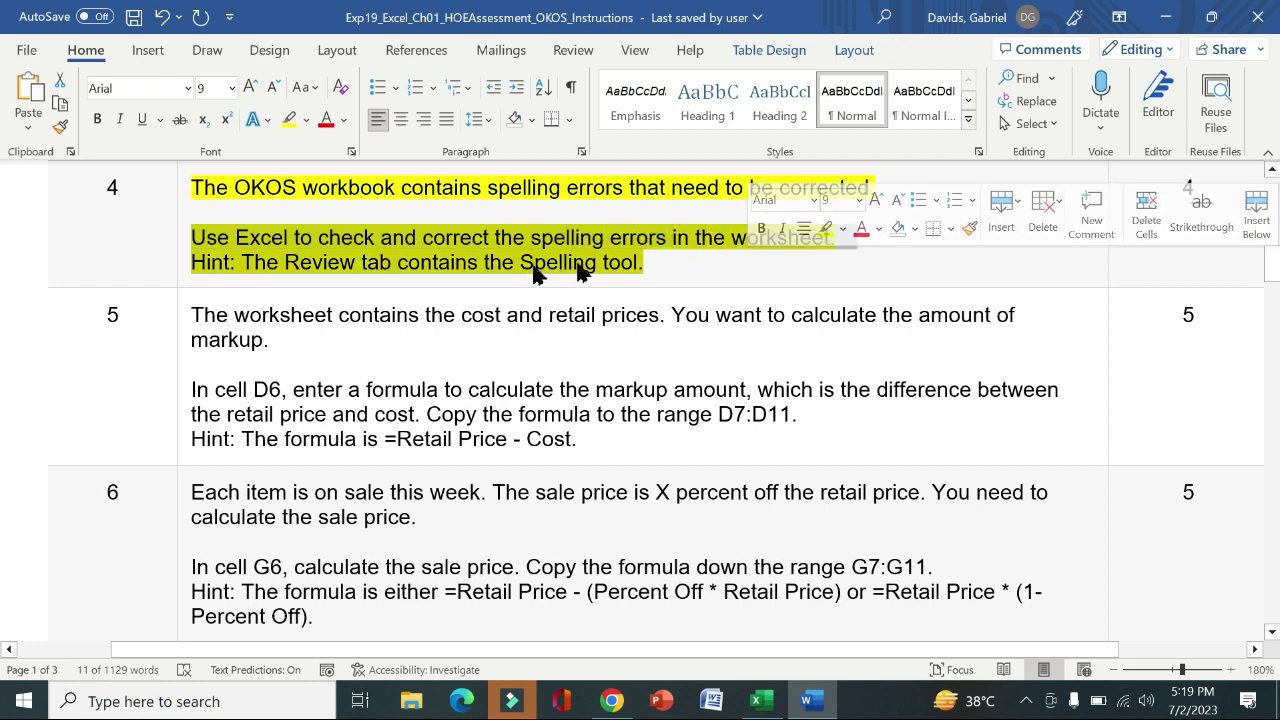
Switch to the Excel workbook and run a spelling check on the selected codes in B6:B11
click(762, 700)
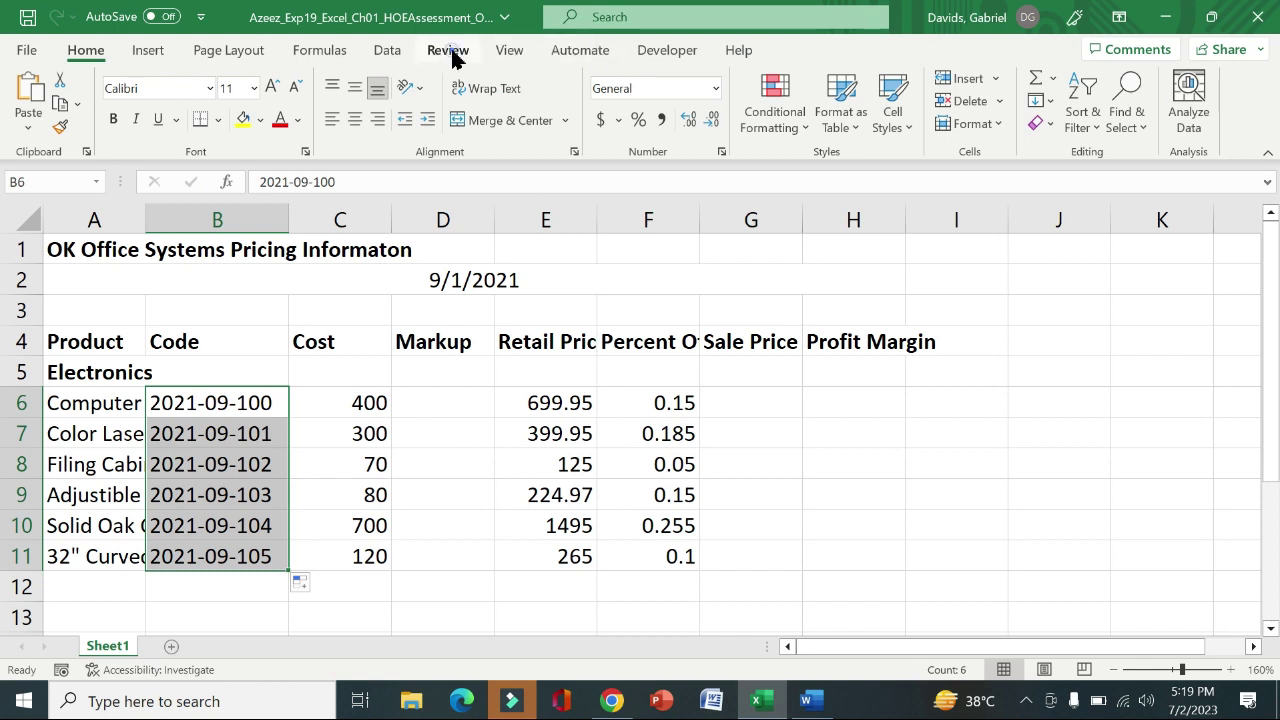
click(448, 50)
click(30, 100)
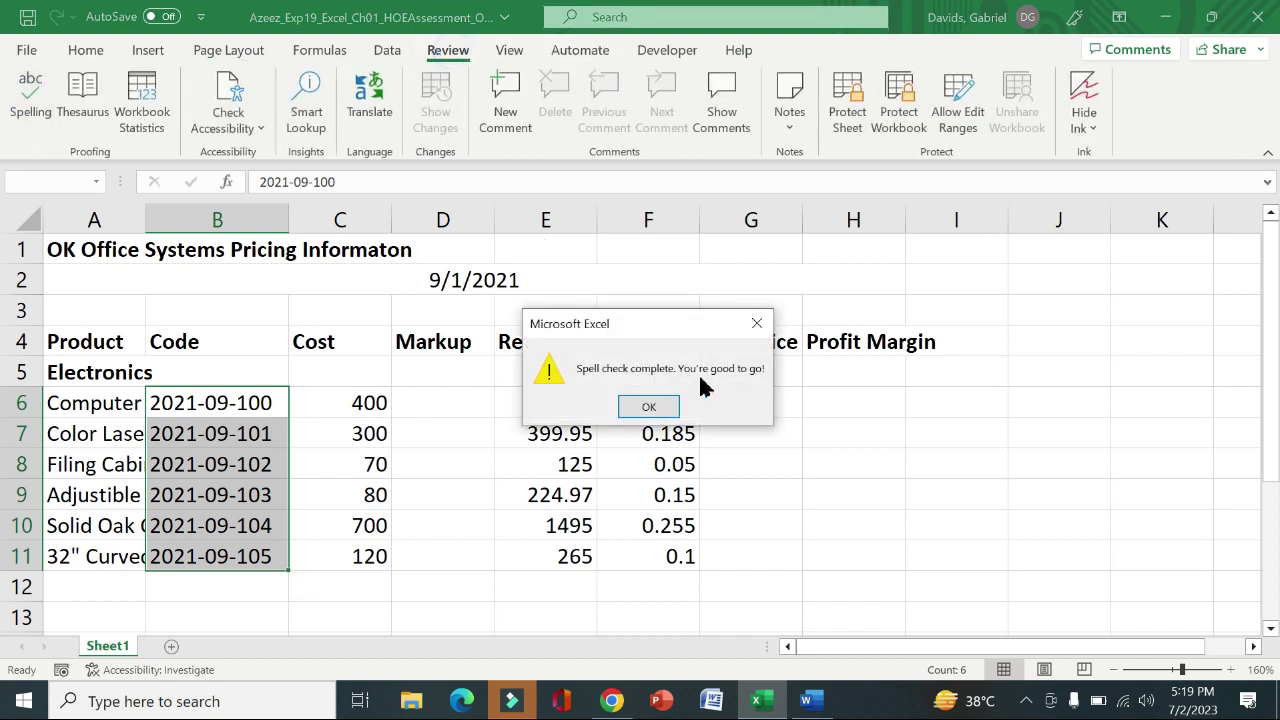
click(663, 410)
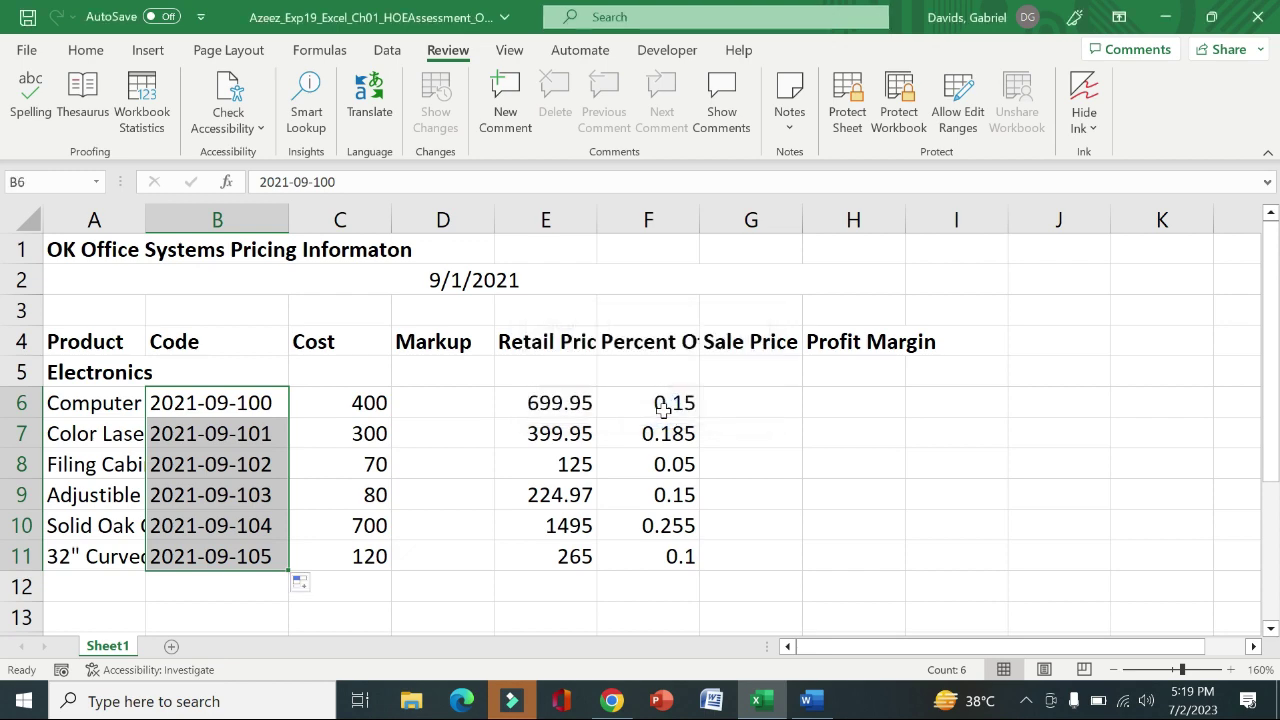
Switch to the Word instructions, remove the highlight from step 4, and highlight the step 5 instruction in yellow
click(810, 700)
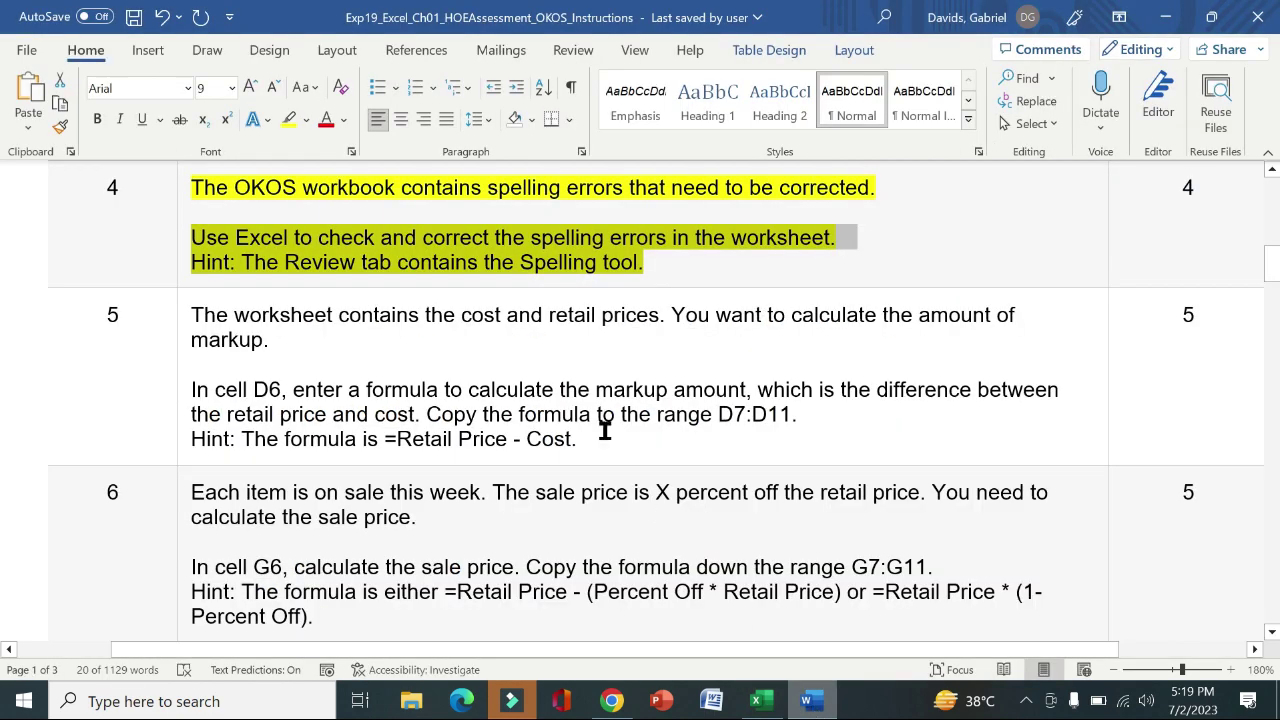
click(177, 237)
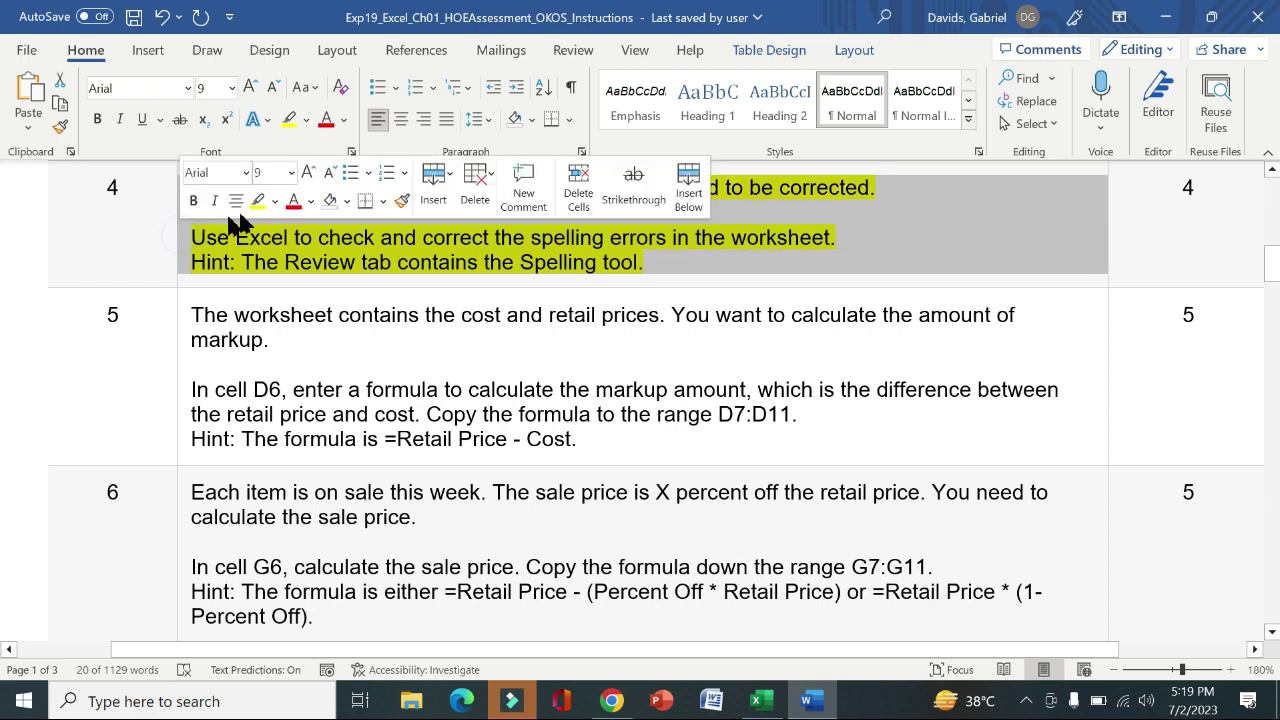
click(258, 200)
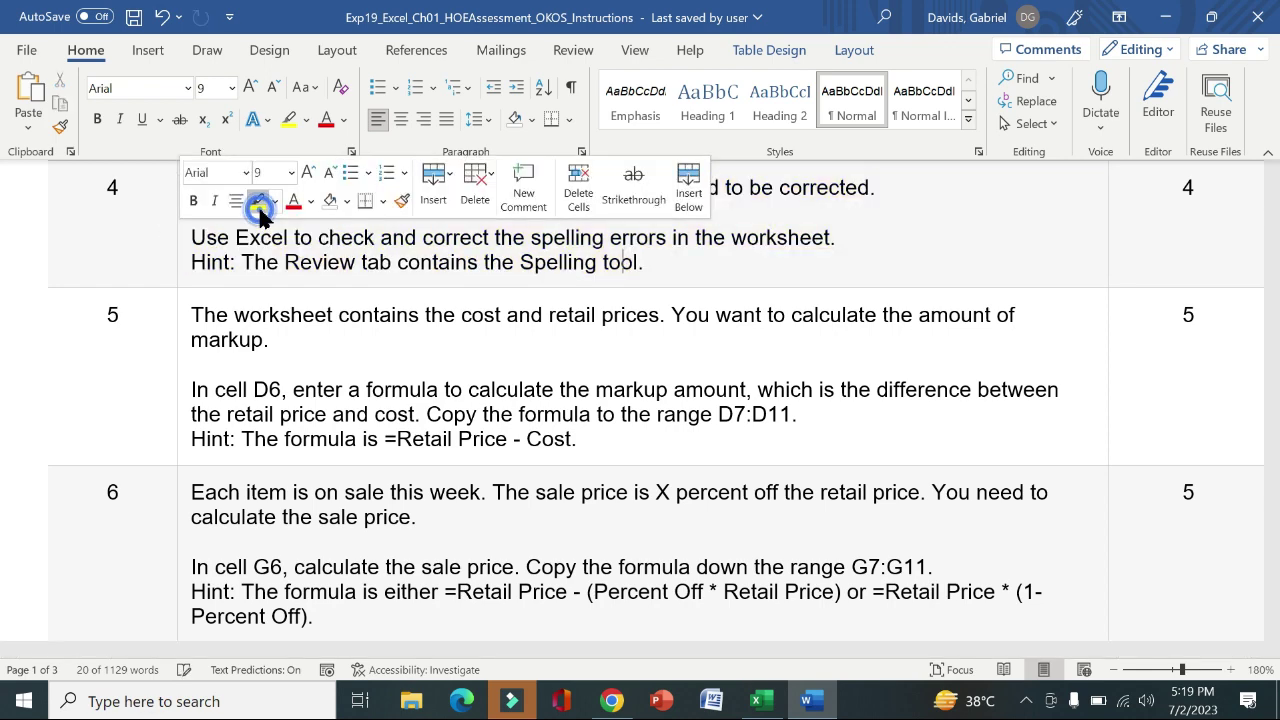
click(180, 380)
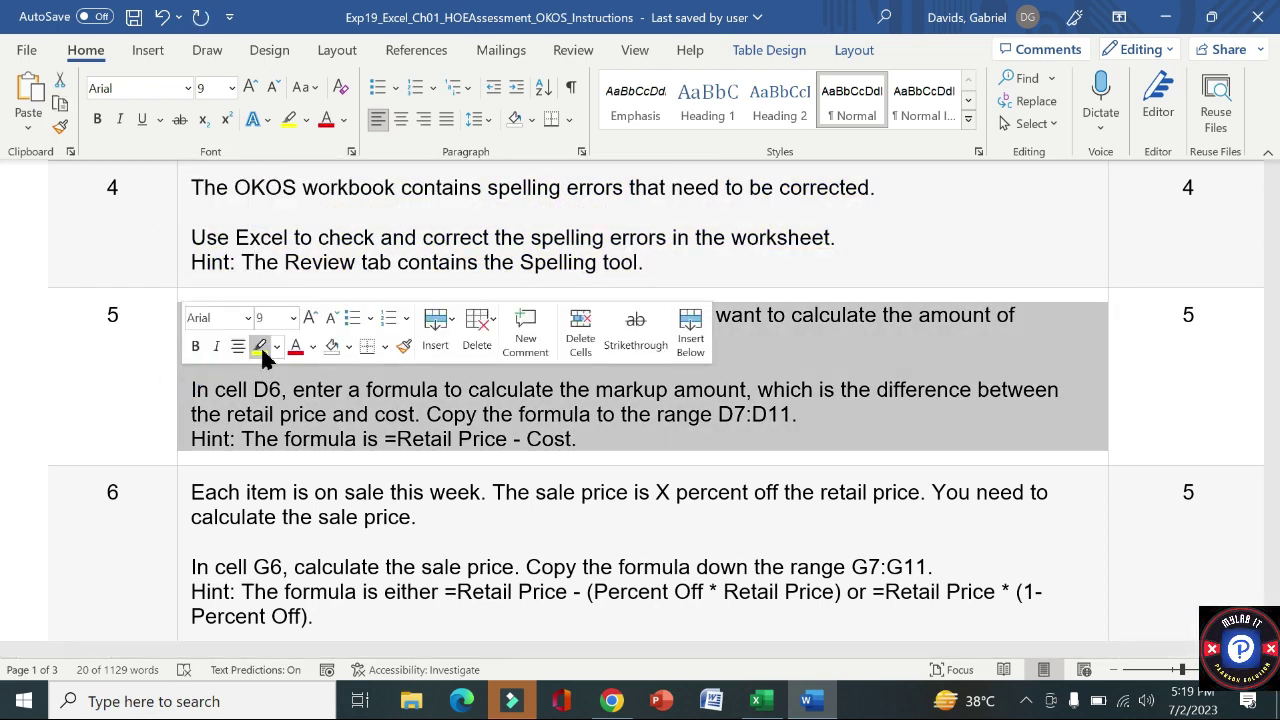
click(259, 345)
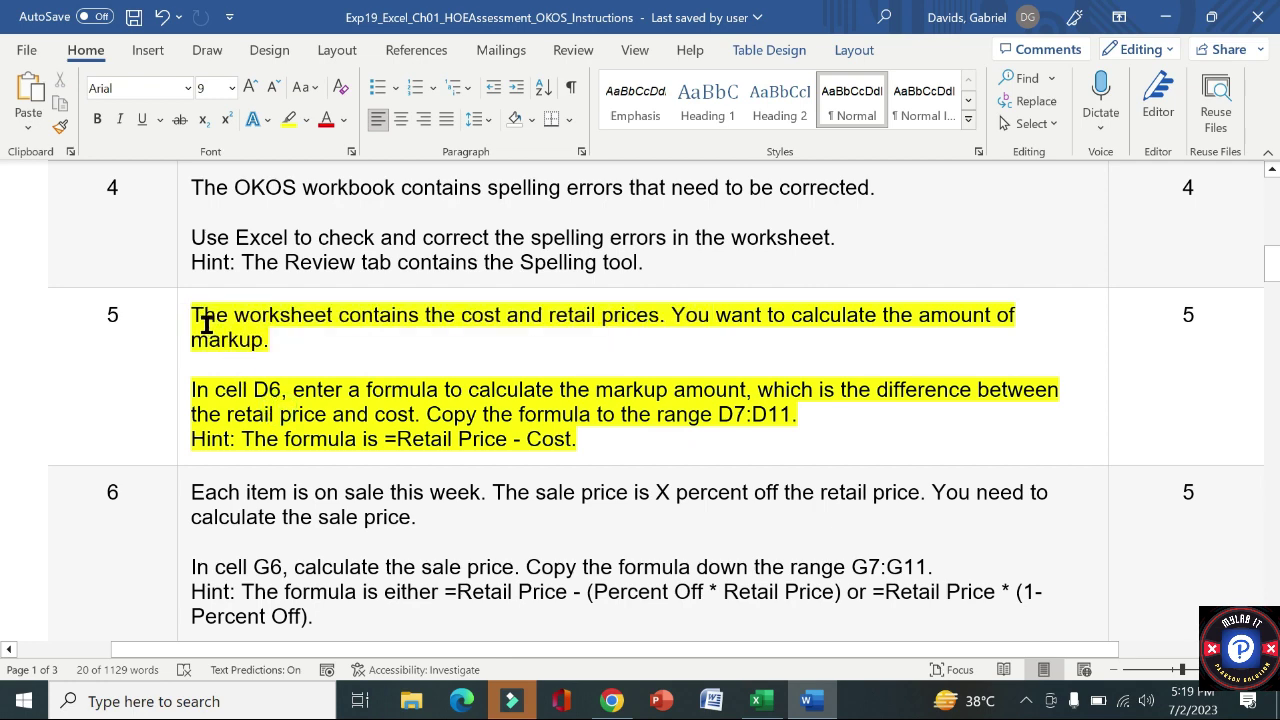
click(186, 316)
click(403, 331)
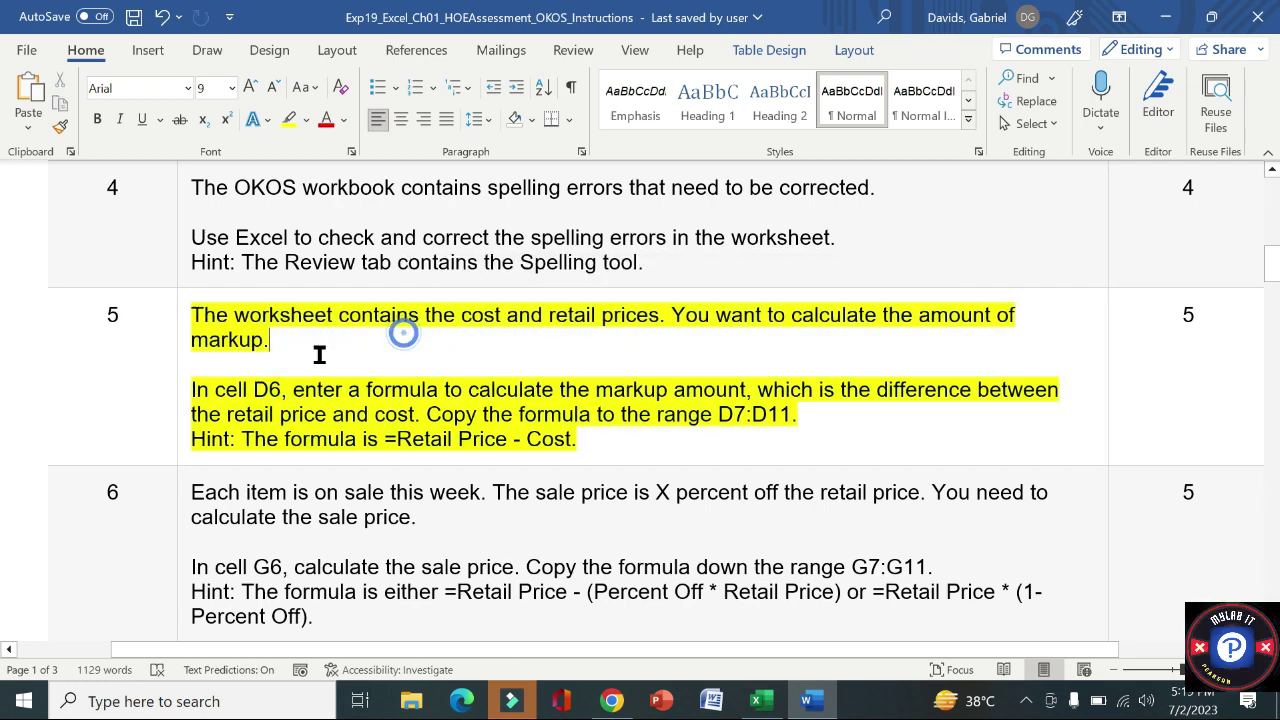
drag(193, 389, 303, 390)
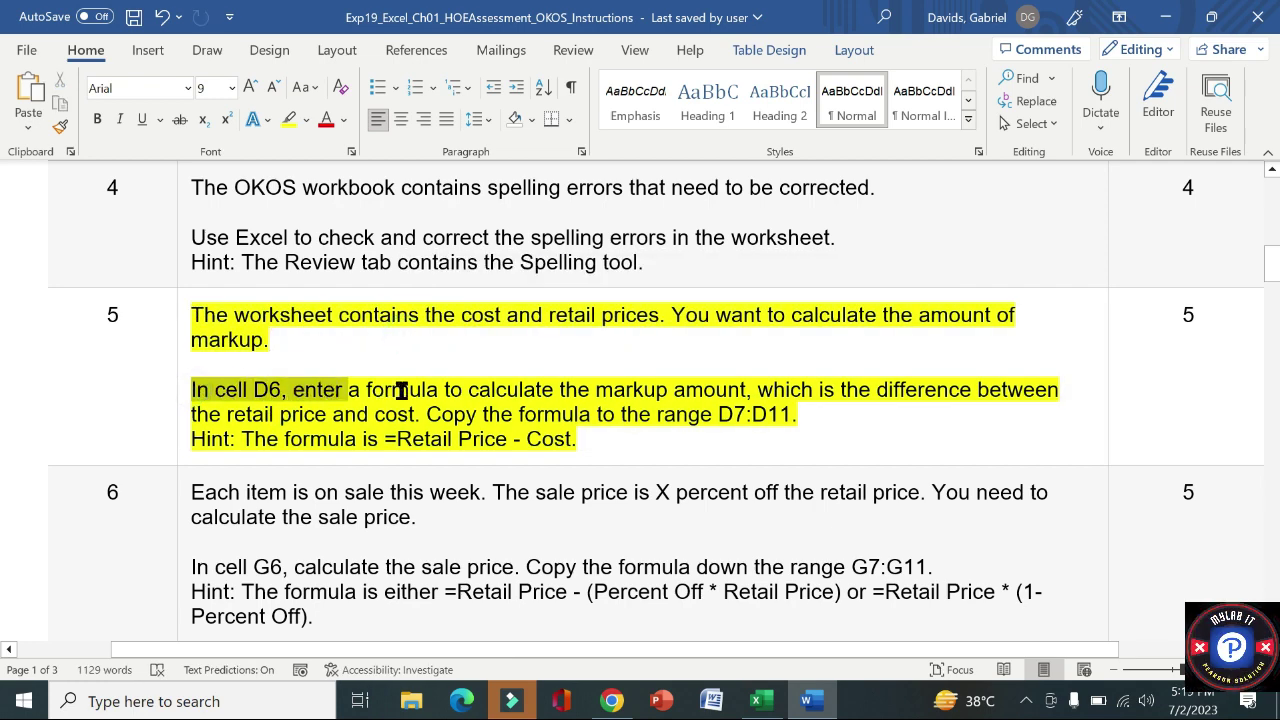
drag(400, 390, 796, 413)
drag(580, 443, 255, 440)
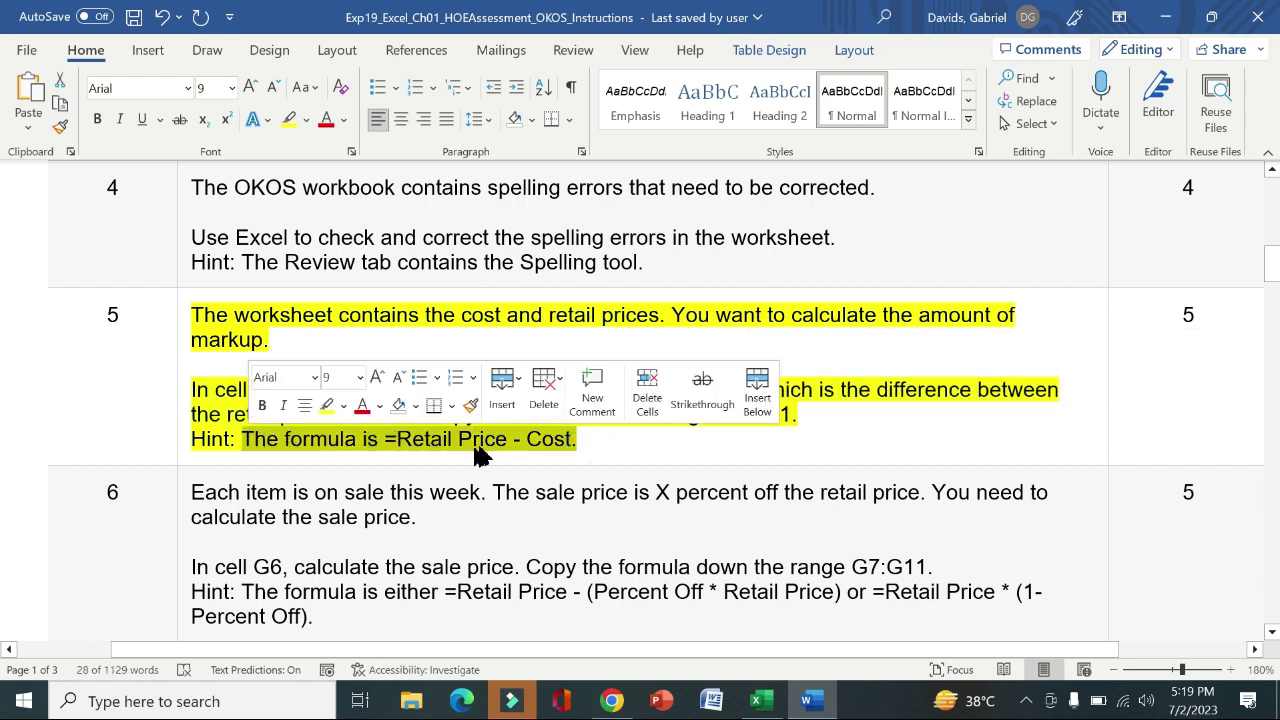
Switch to the Excel workbook, enter the markup formula =(E6-C6) in cell D6, and fill it down through D11
click(757, 703)
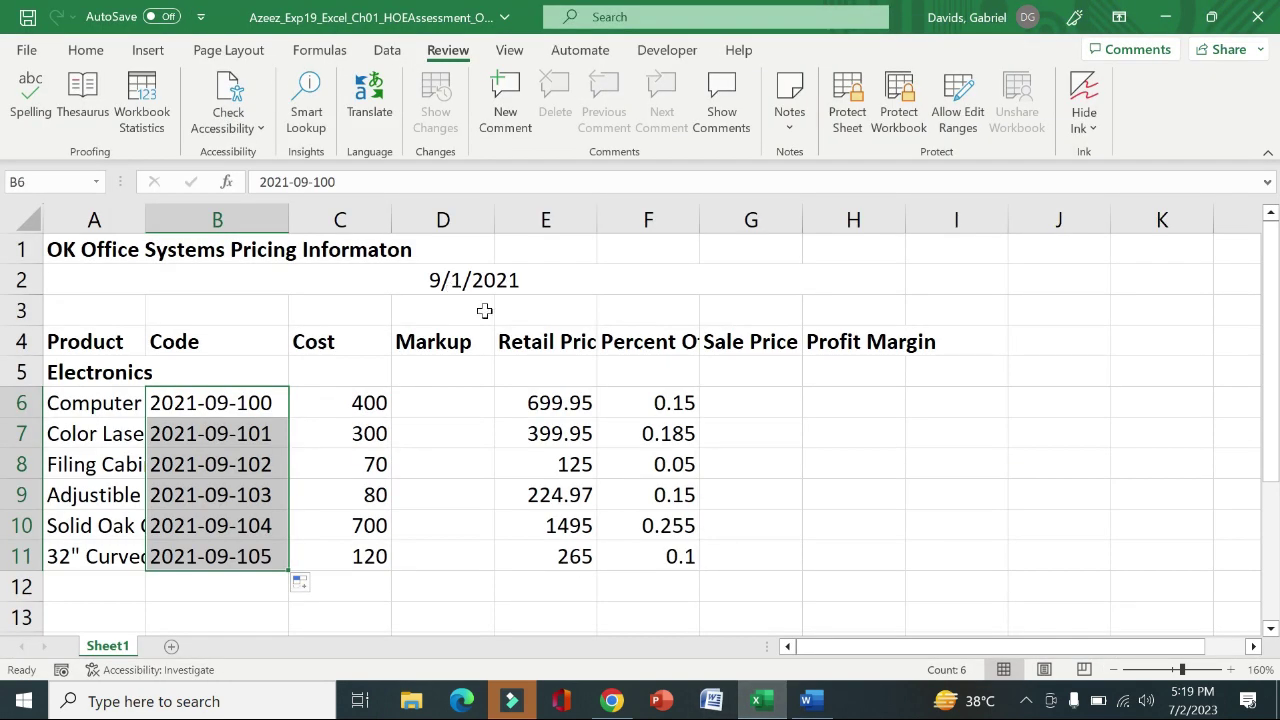
click(458, 400)
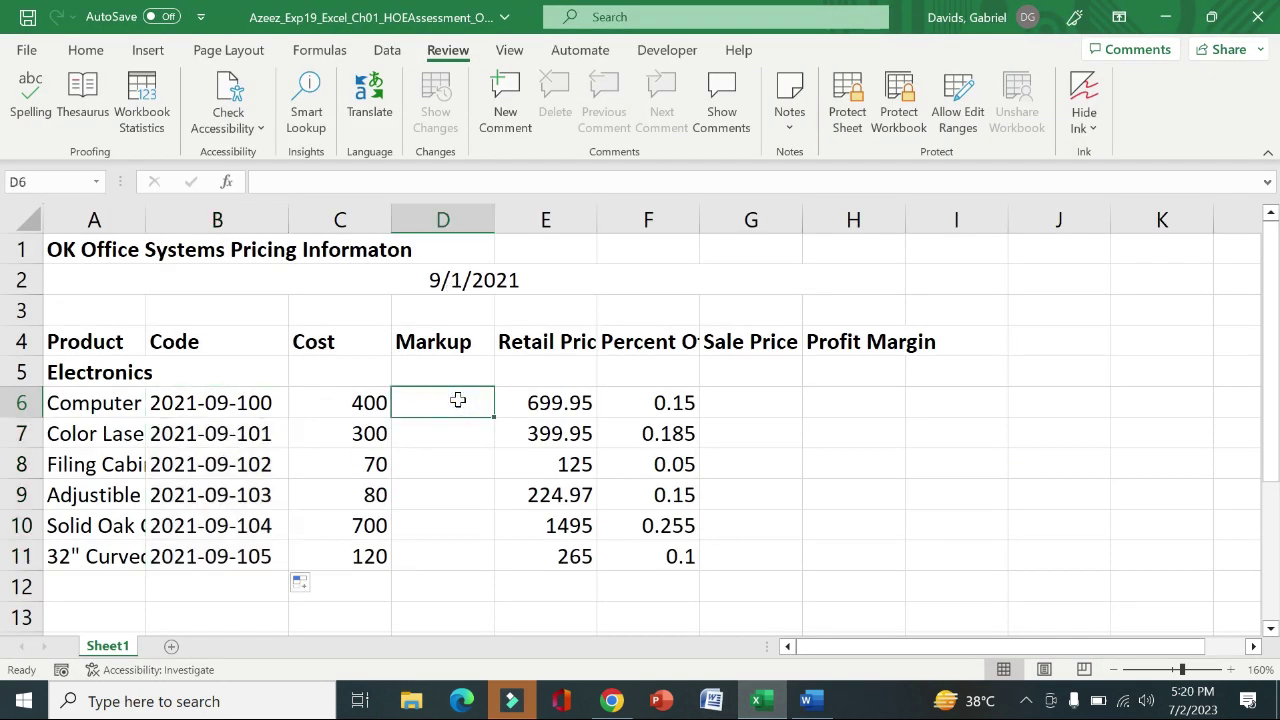
text(=()
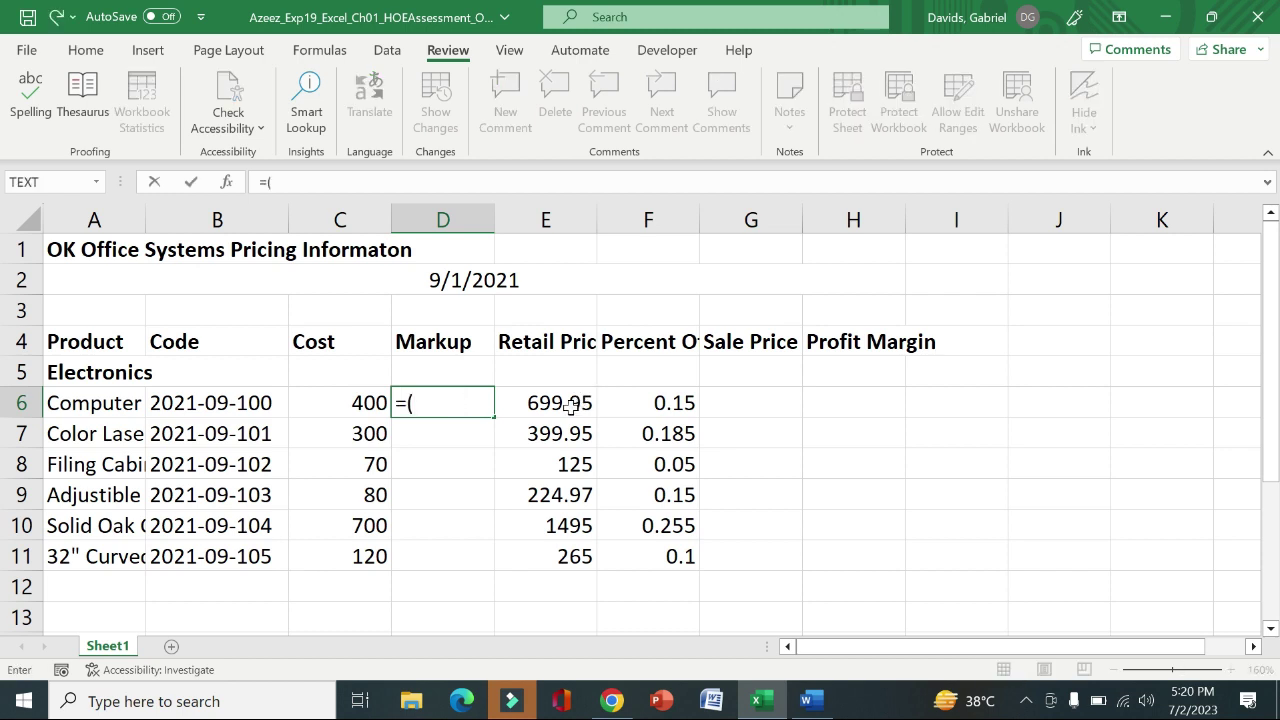
click(580, 402)
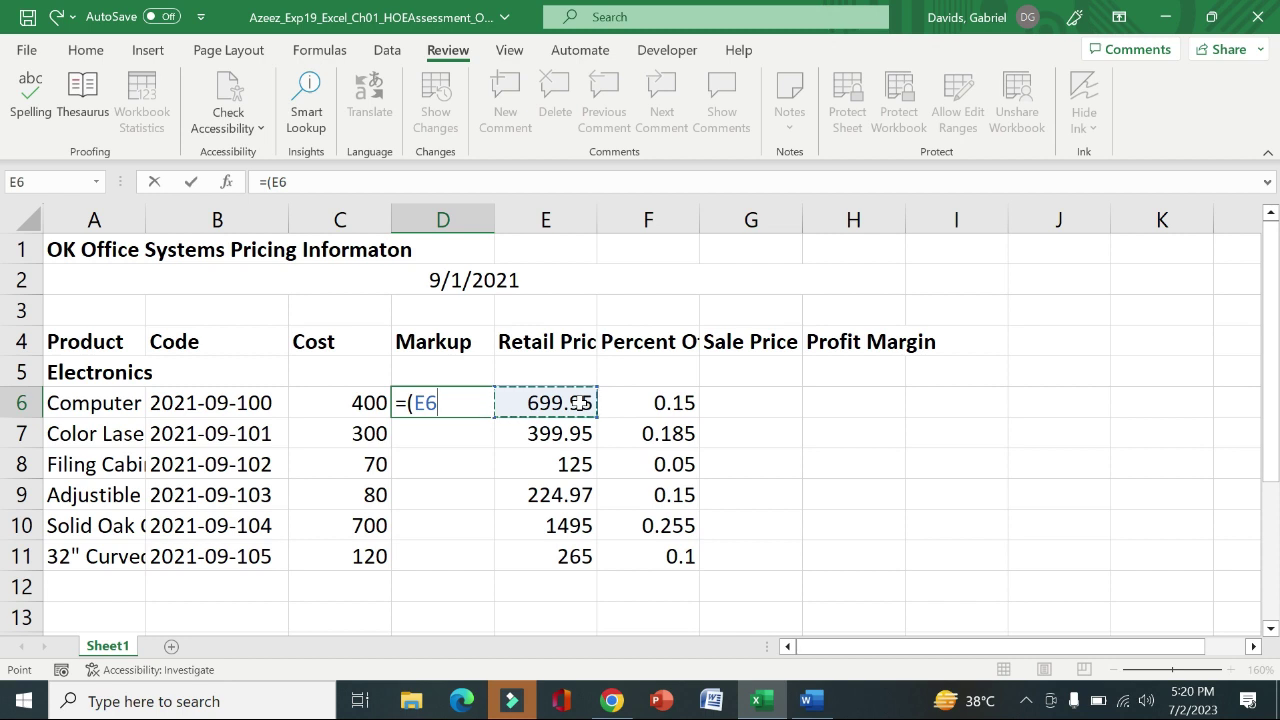
text(-)
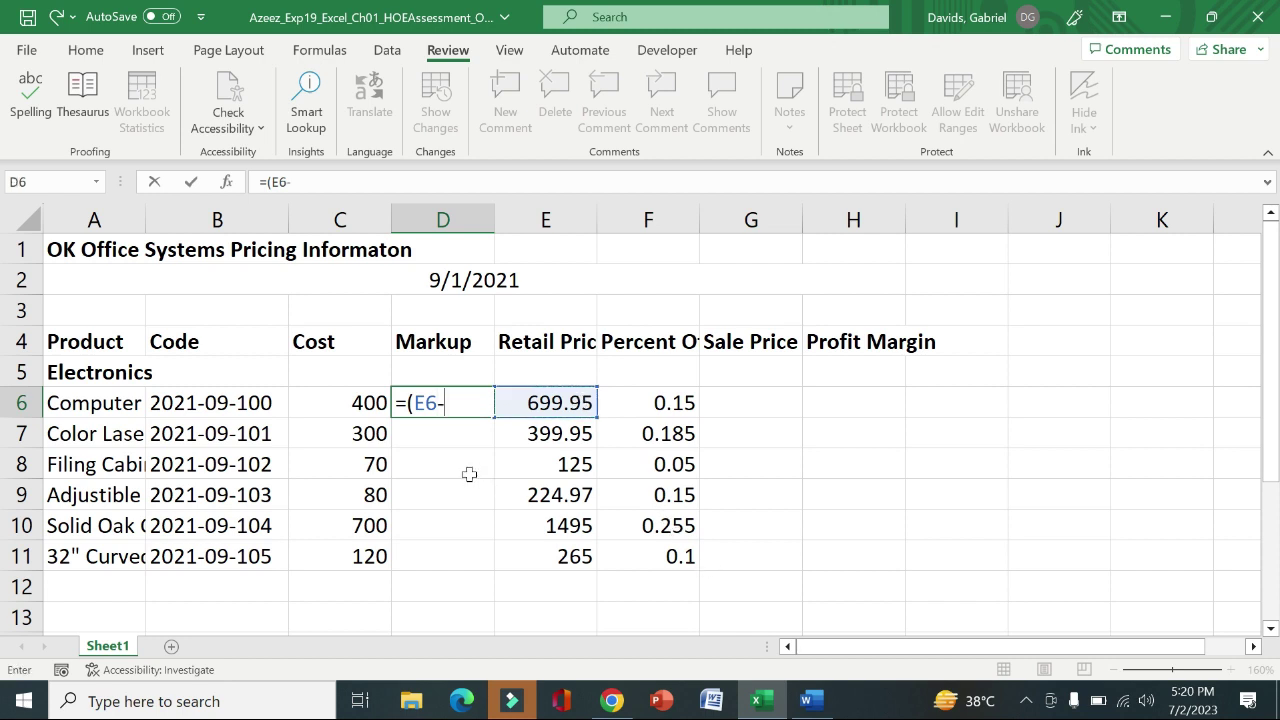
key(alt)
key(Escape)
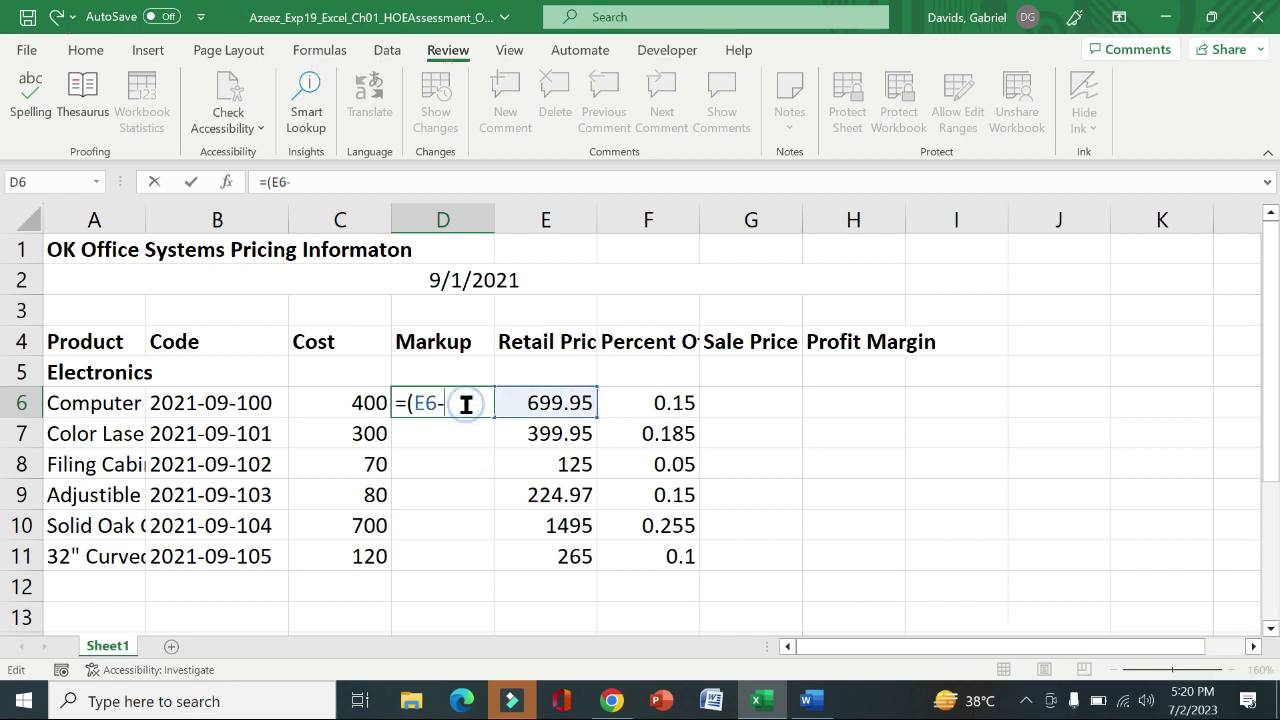
click(349, 403)
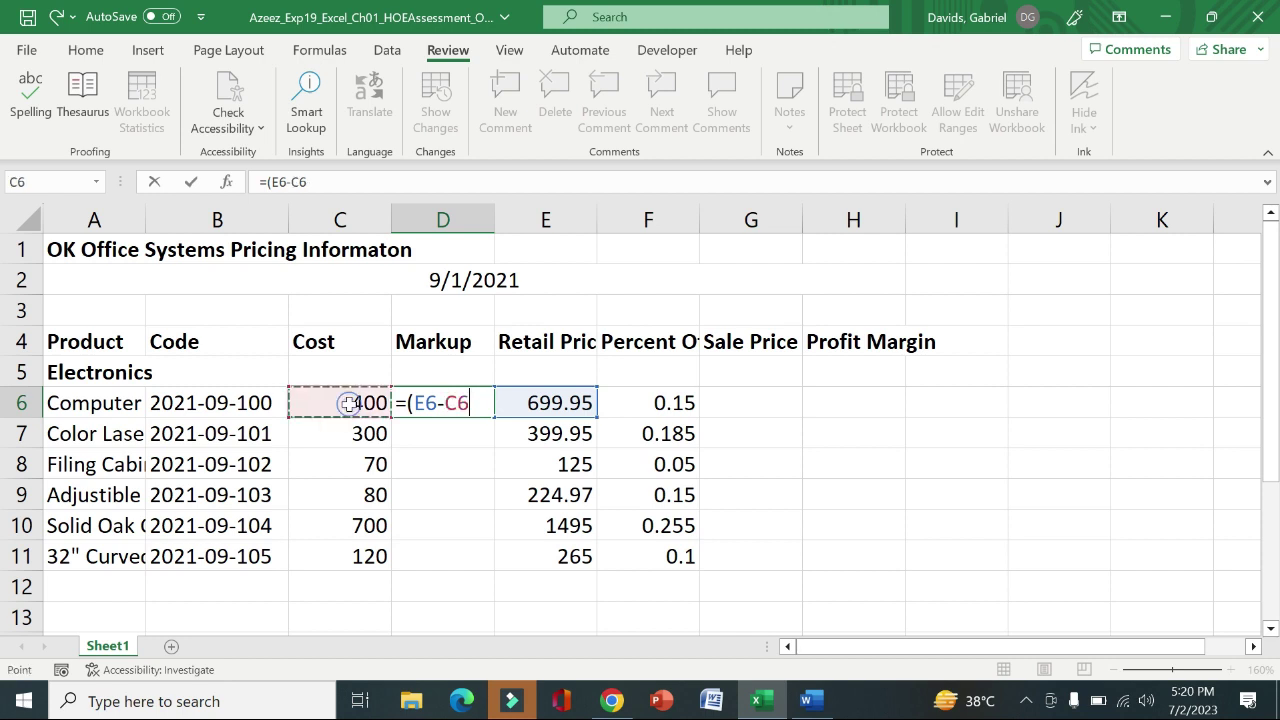
text())
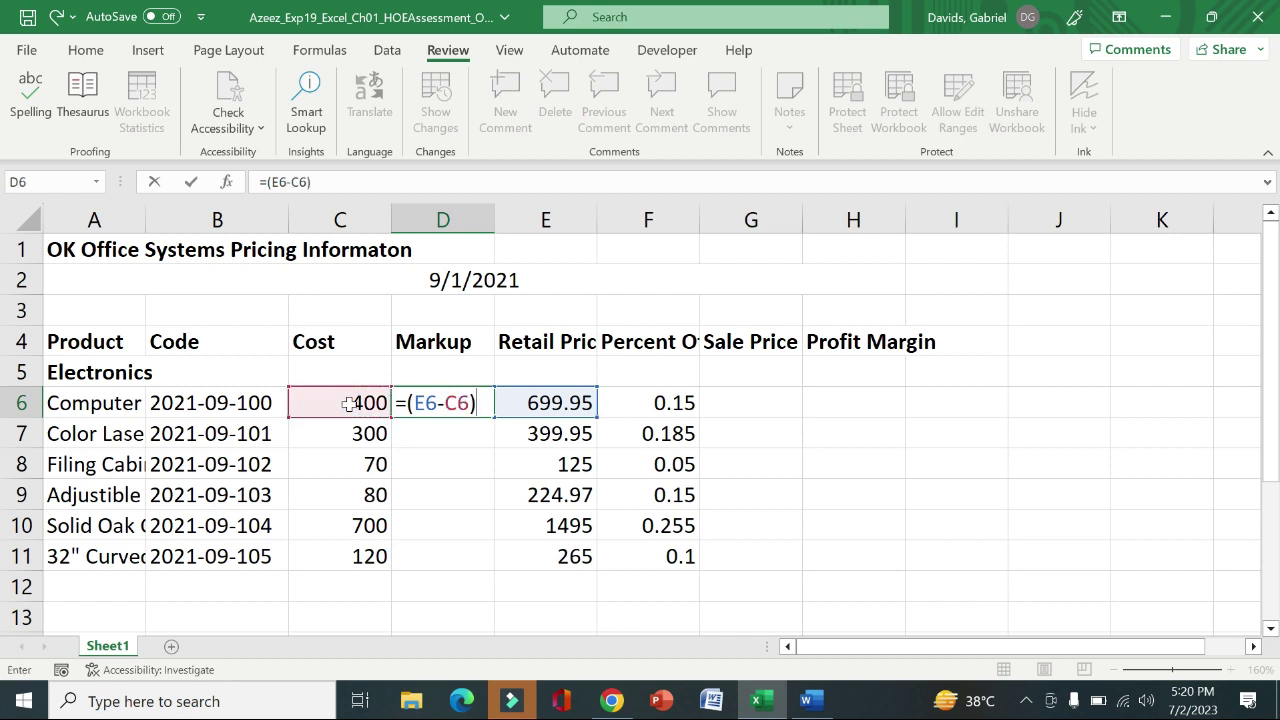
key(Return)
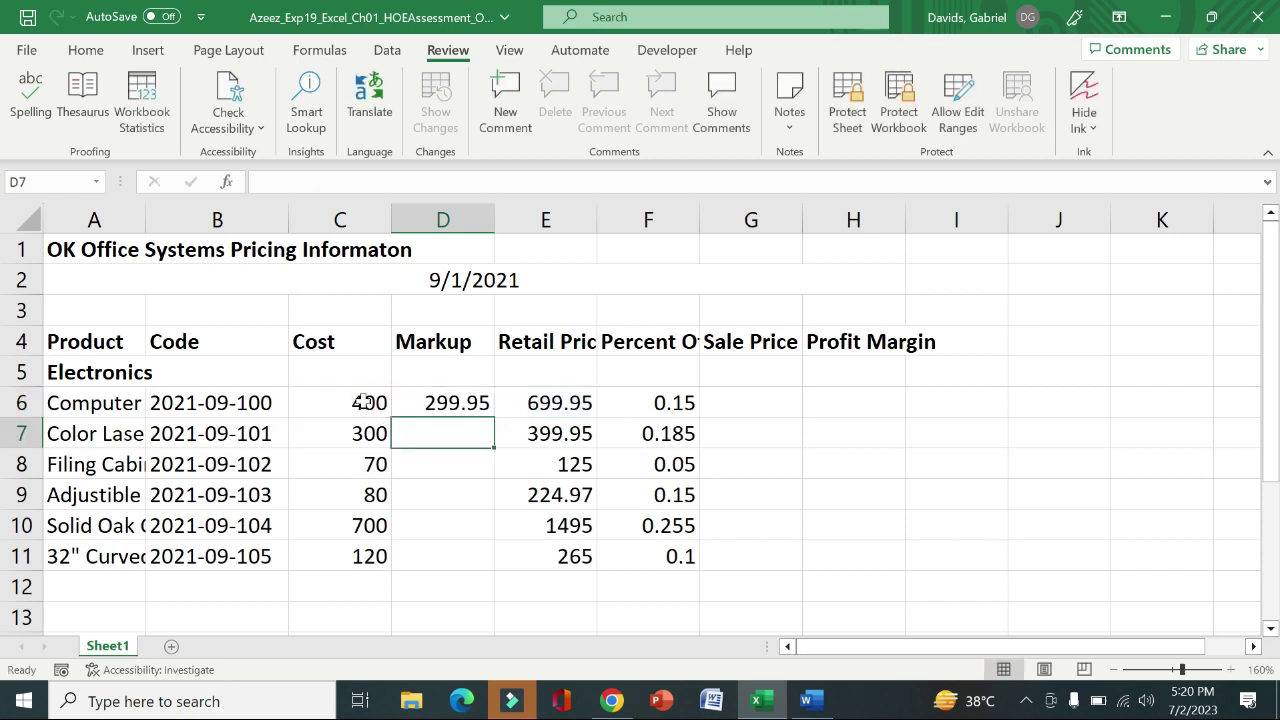
click(482, 402)
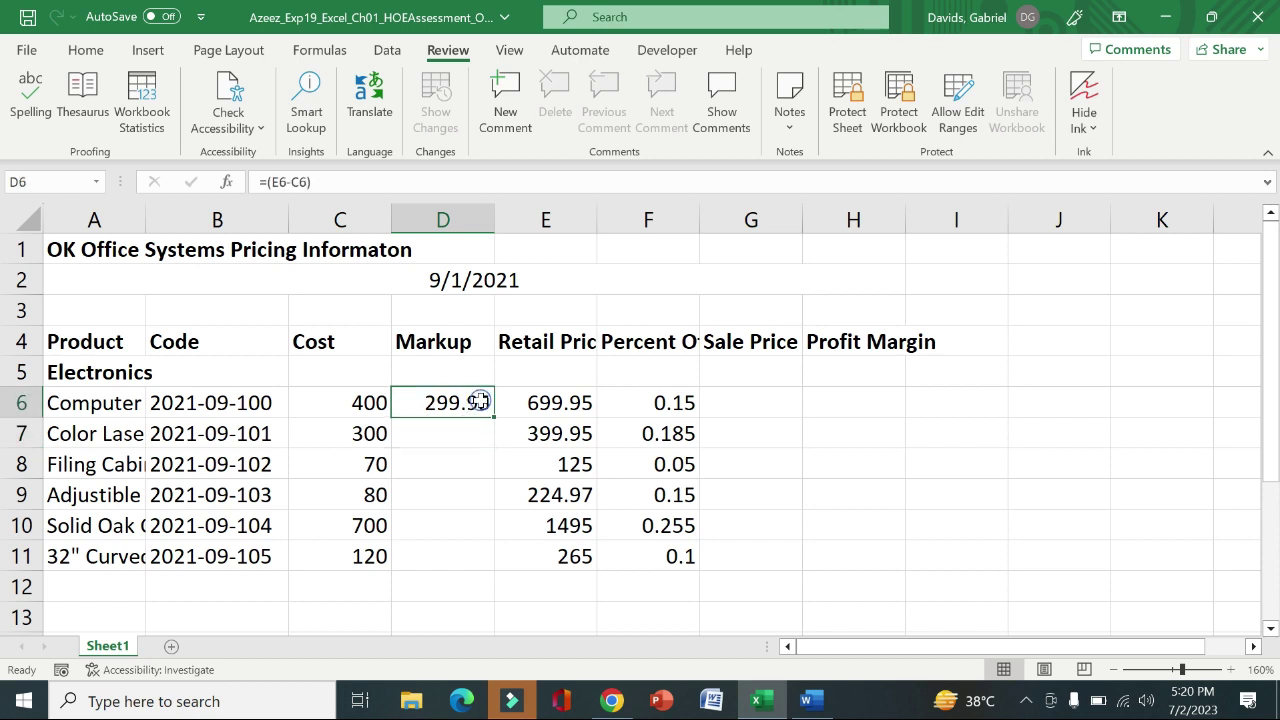
drag(494, 414, 486, 566)
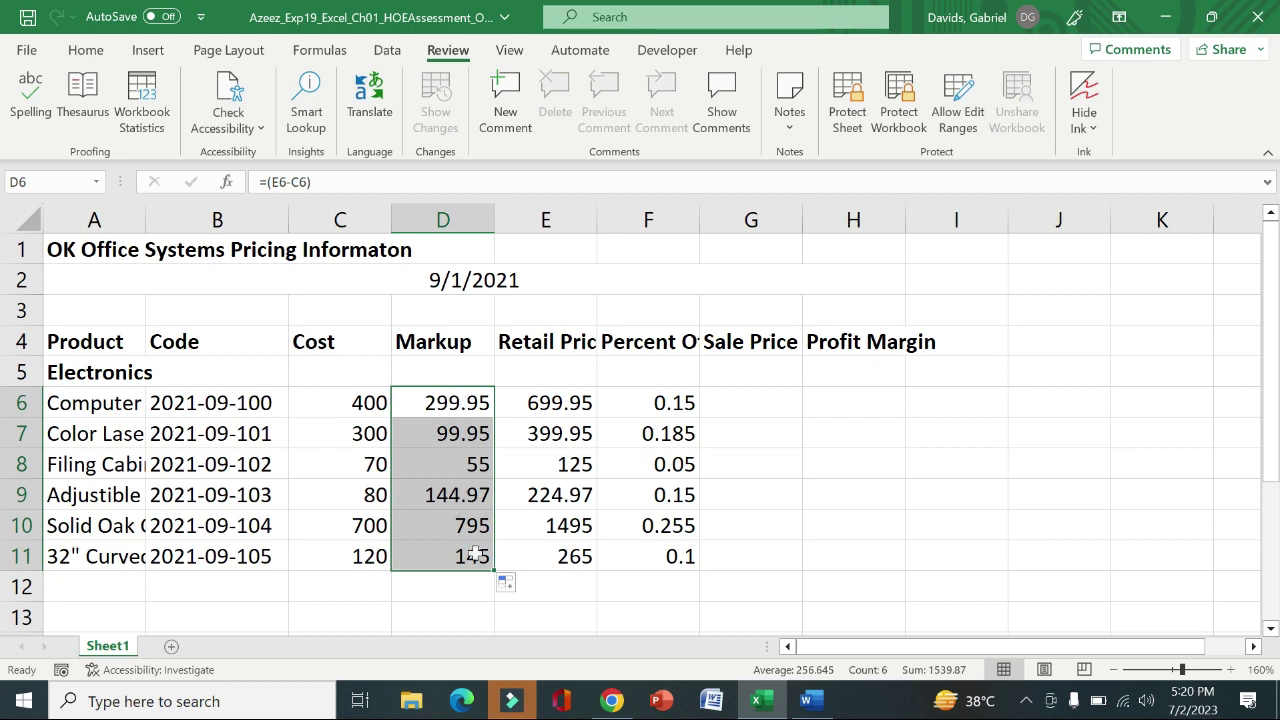
Switch to the Word instructions, remove the highlight from step 5, and highlight the step 6 instruction in yellow
click(810, 700)
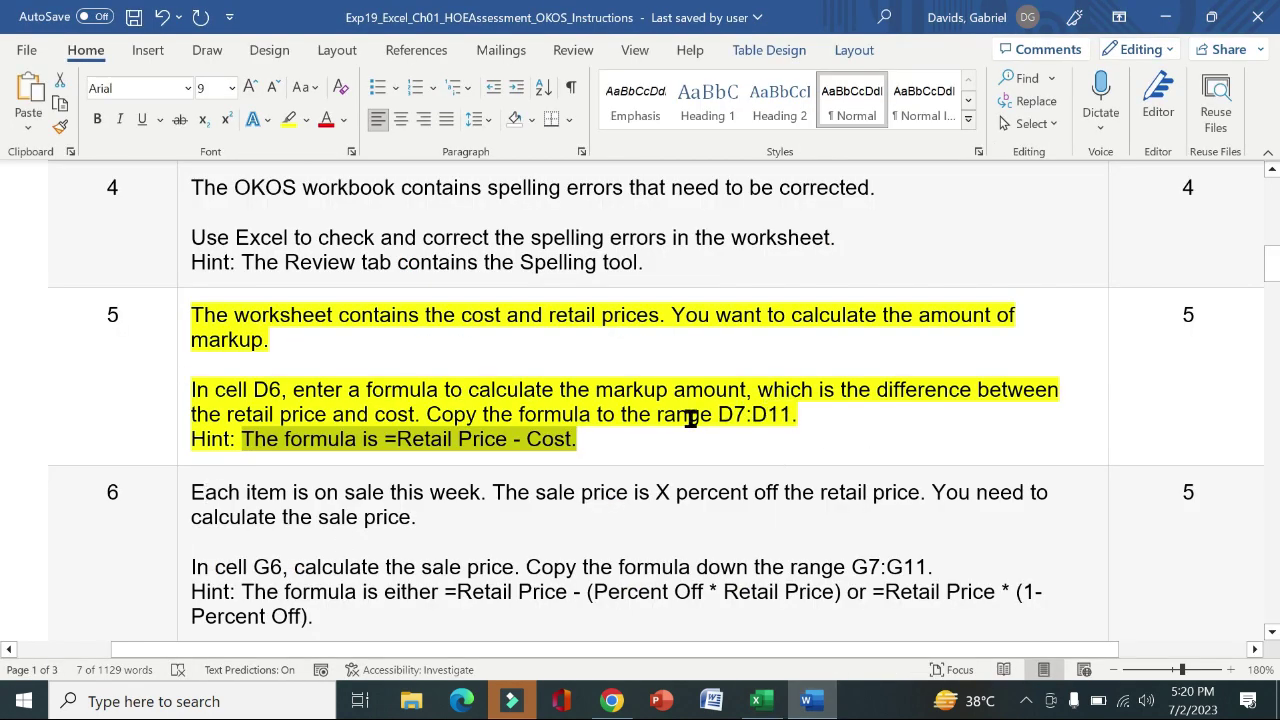
click(181, 370)
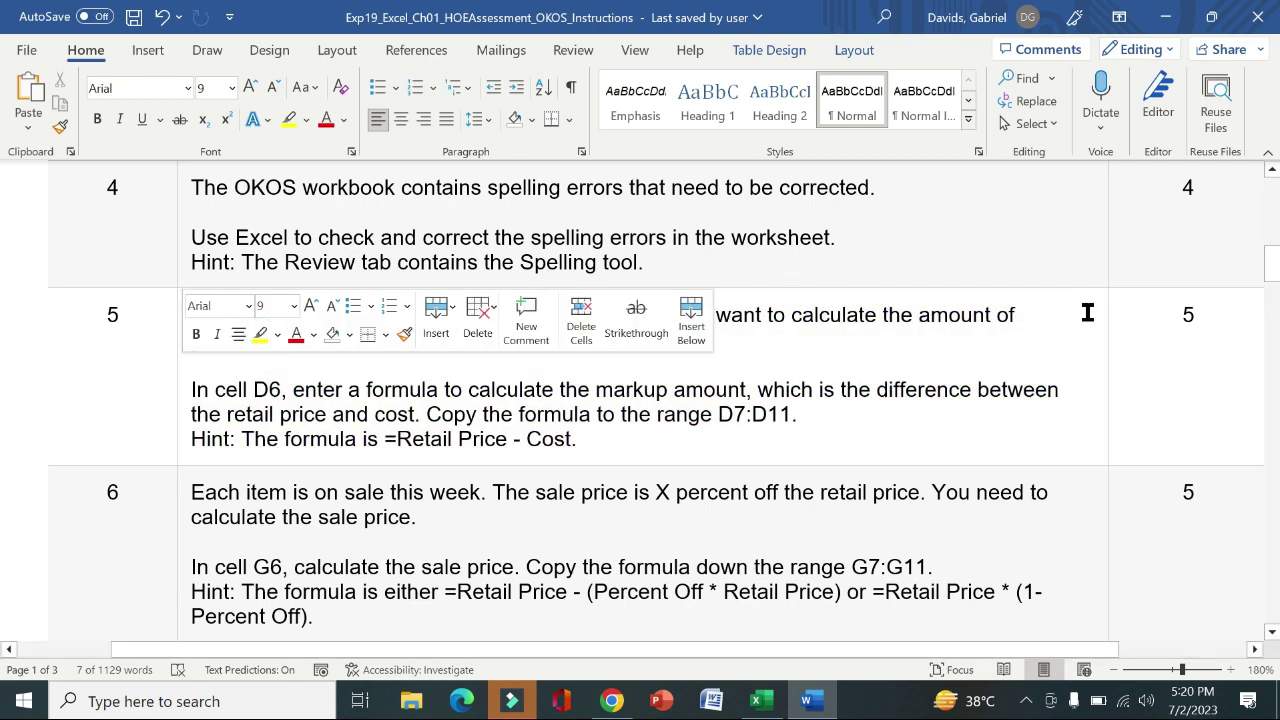
drag(1272, 264, 1274, 294)
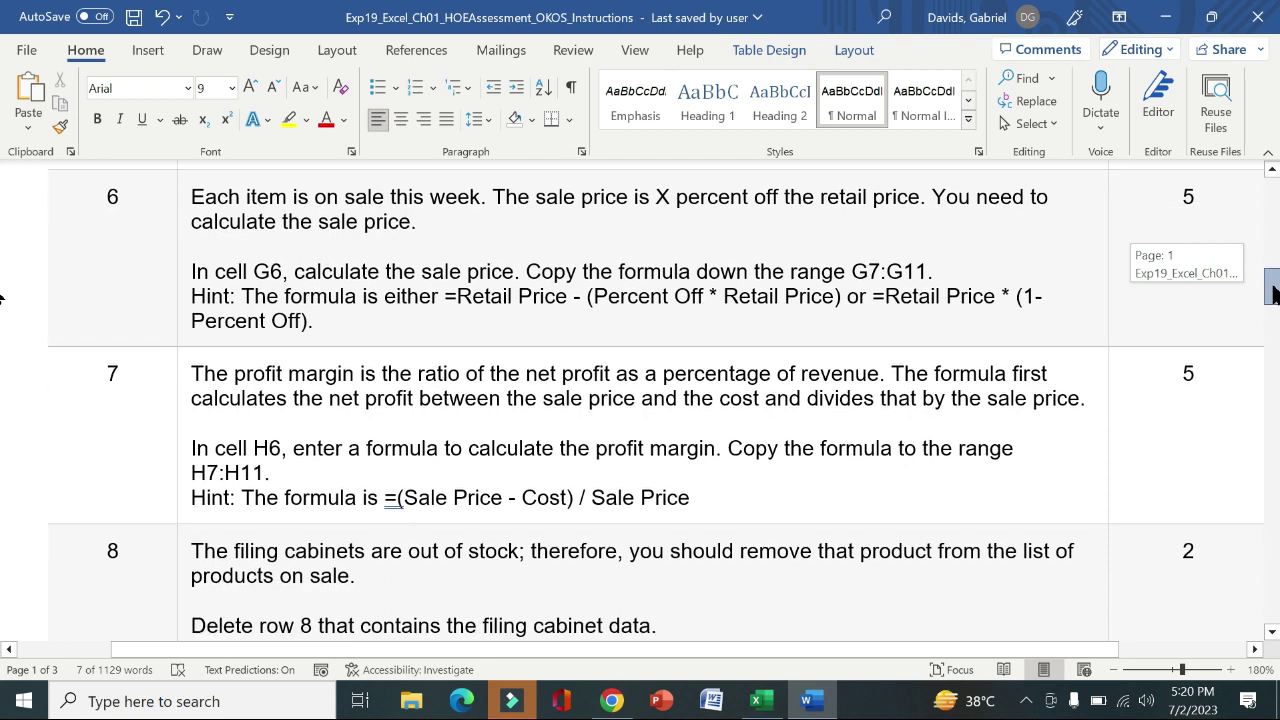
click(178, 243)
click(254, 209)
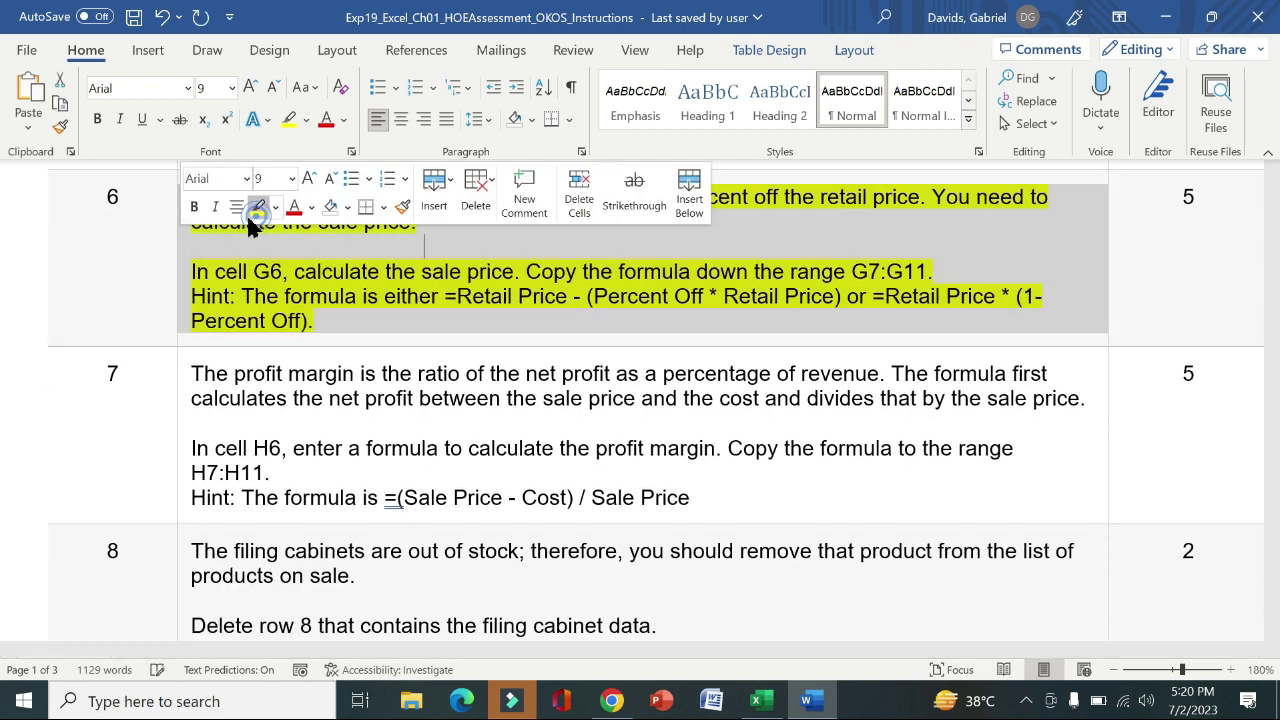
click(93, 262)
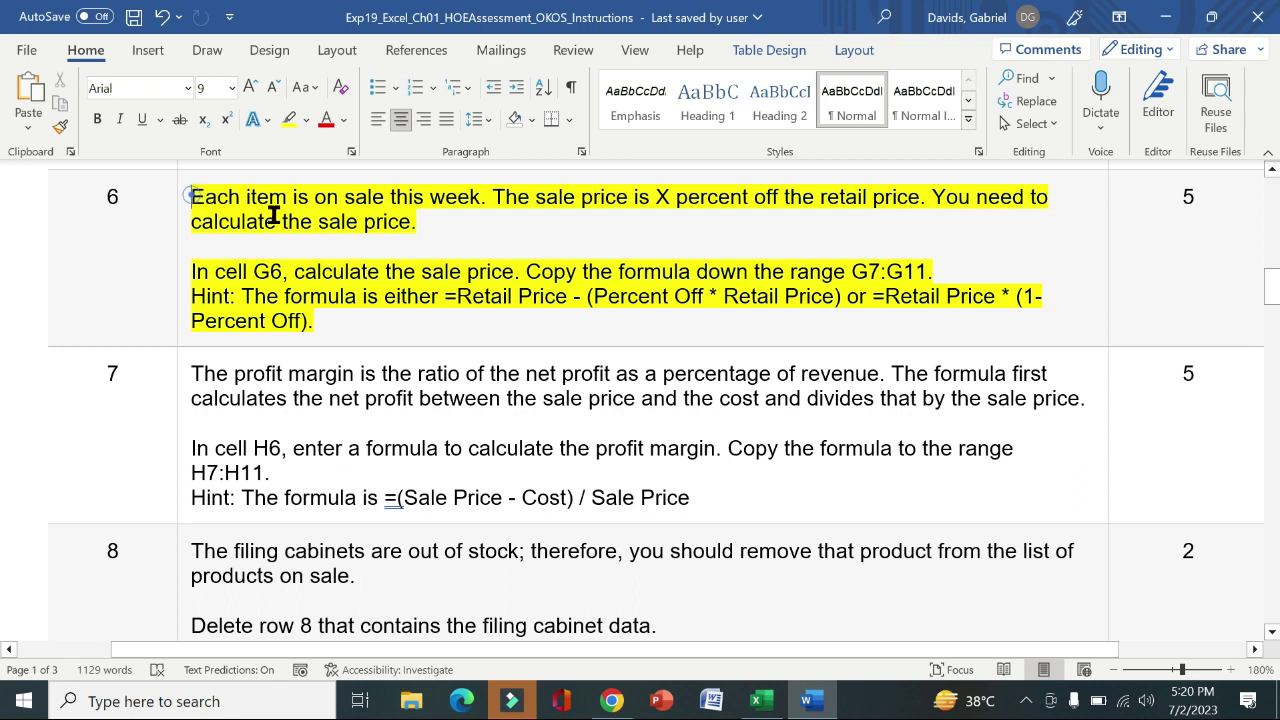
drag(273, 215, 940, 235)
drag(199, 274, 938, 272)
drag(765, 283, 443, 297)
click(840, 310)
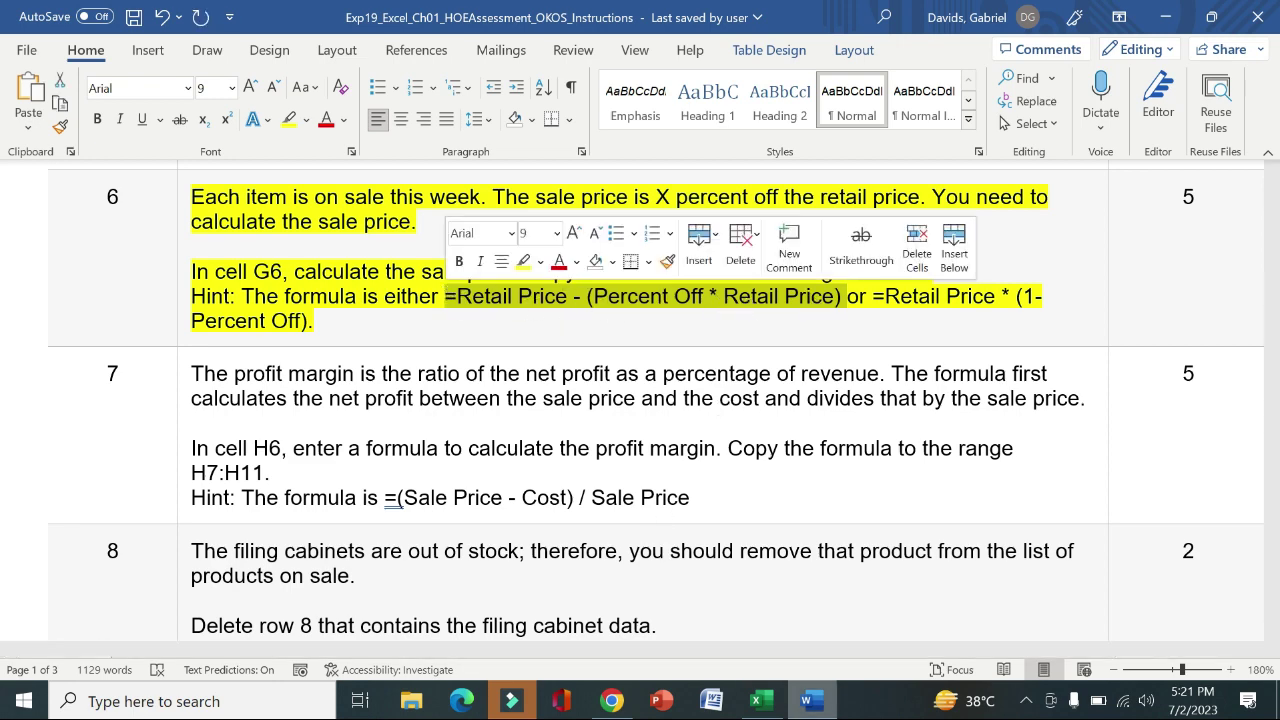
Switch to the Excel workbook, enter the sale price formula =E6-(F6*E6) in cell G6, and fill it down through G11
click(757, 701)
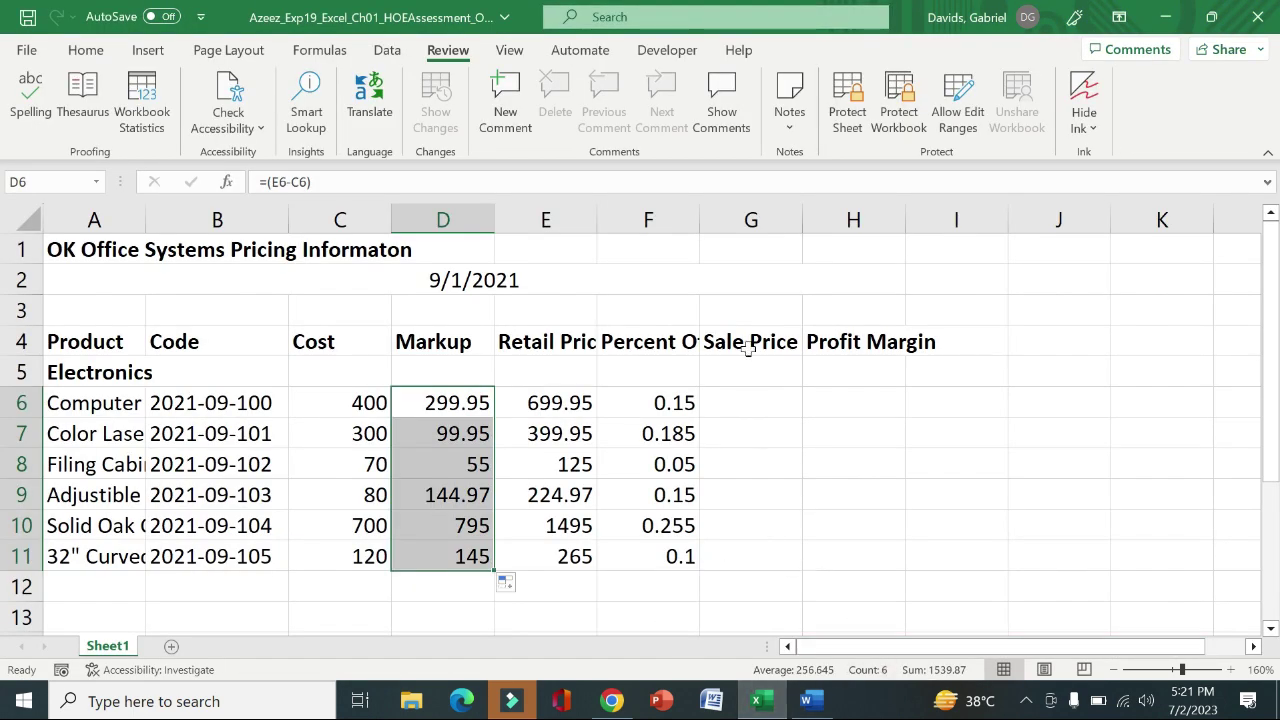
click(751, 401)
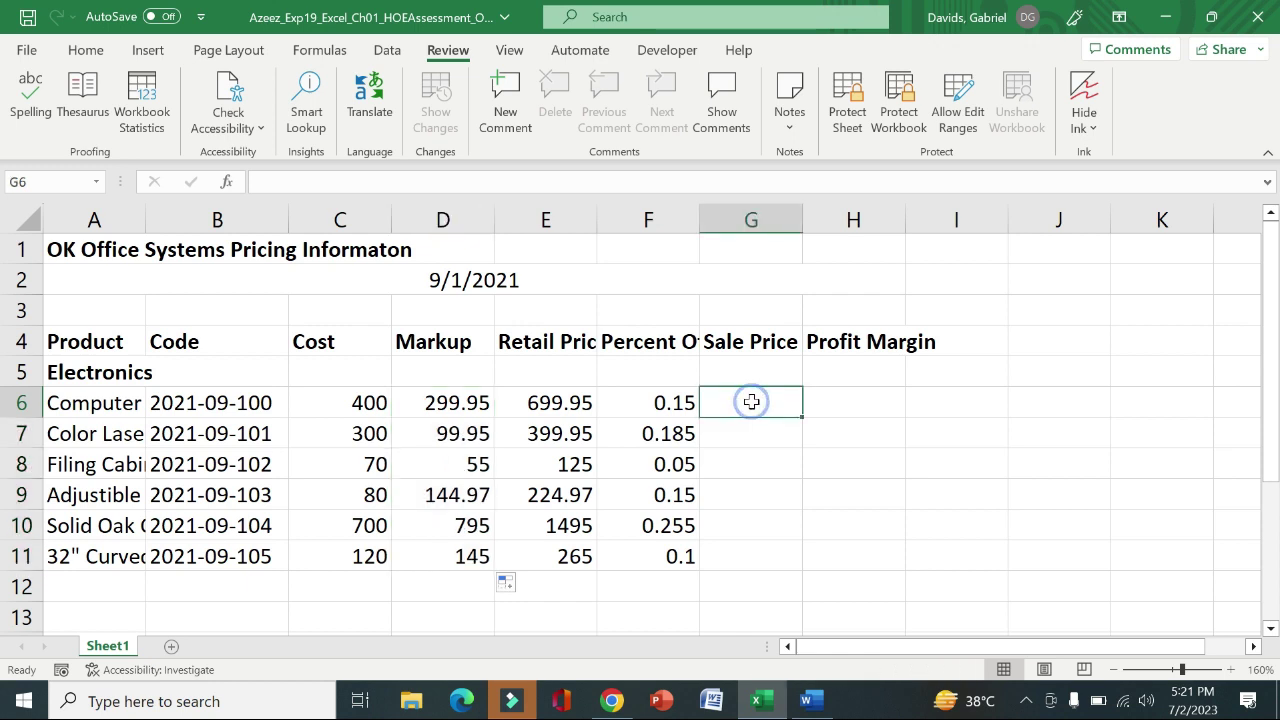
text(=)
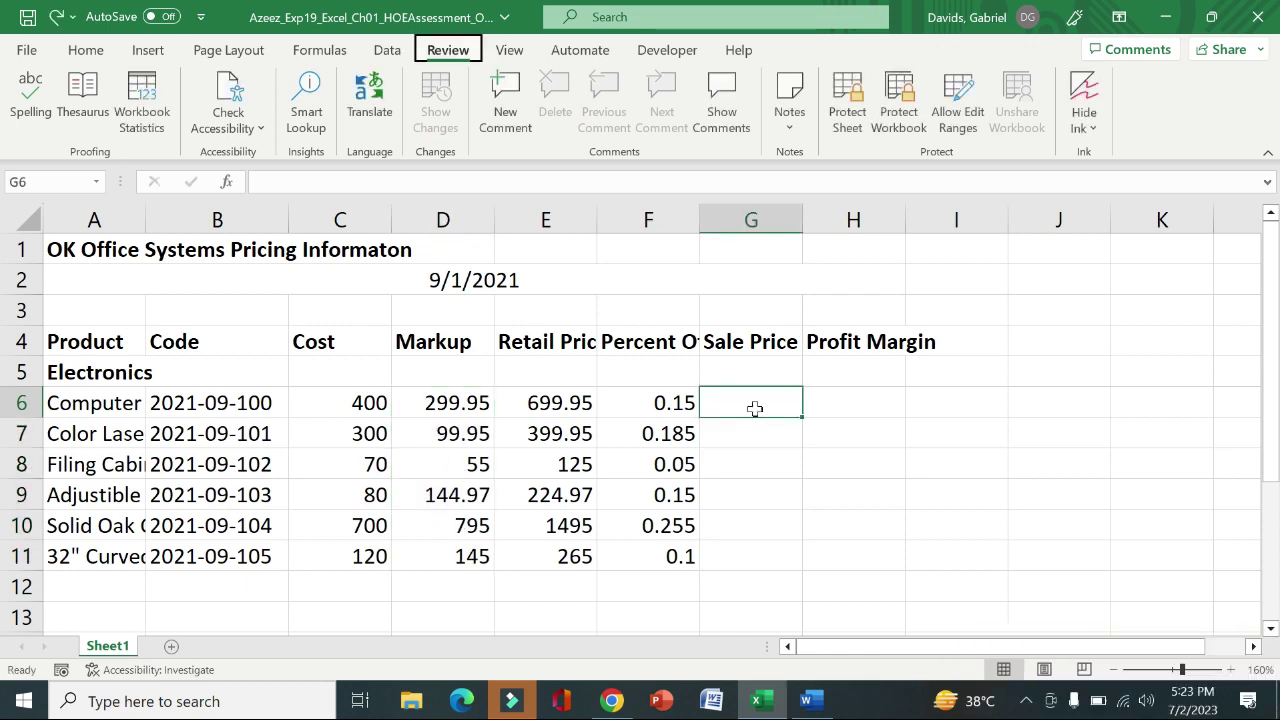
key(alt)
click(740, 395)
text(=)
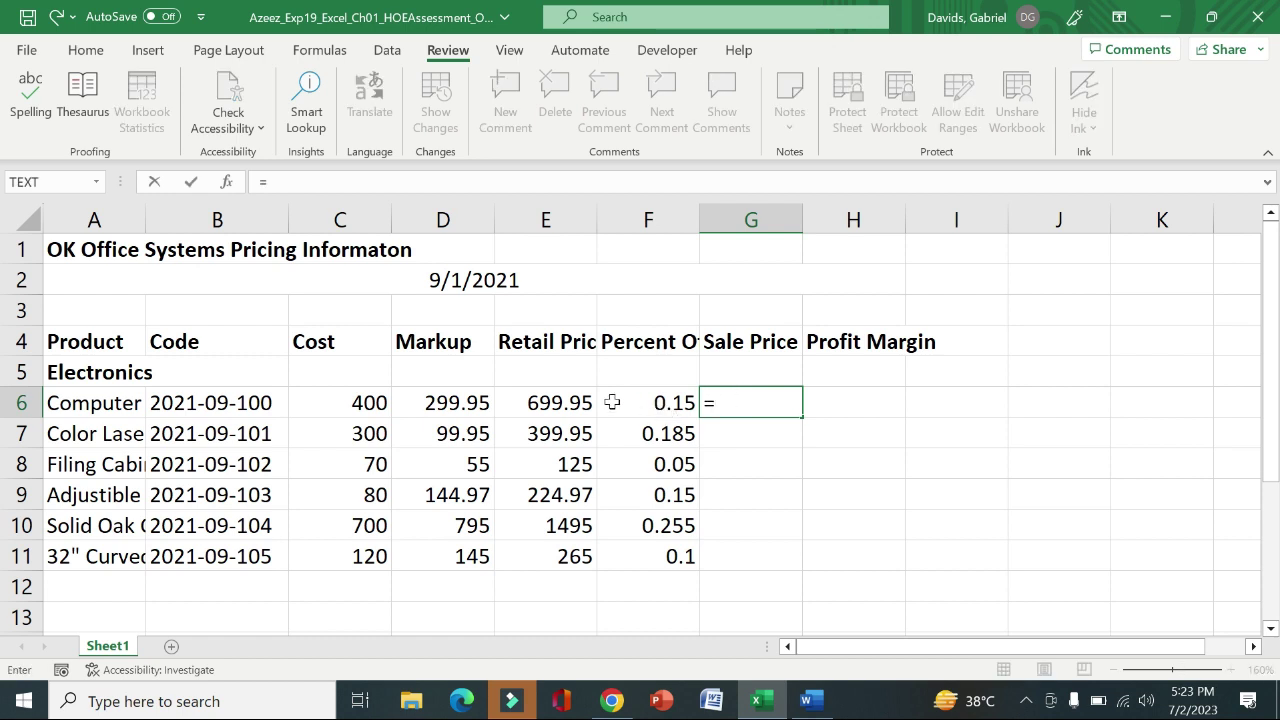
click(562, 398)
text(-)
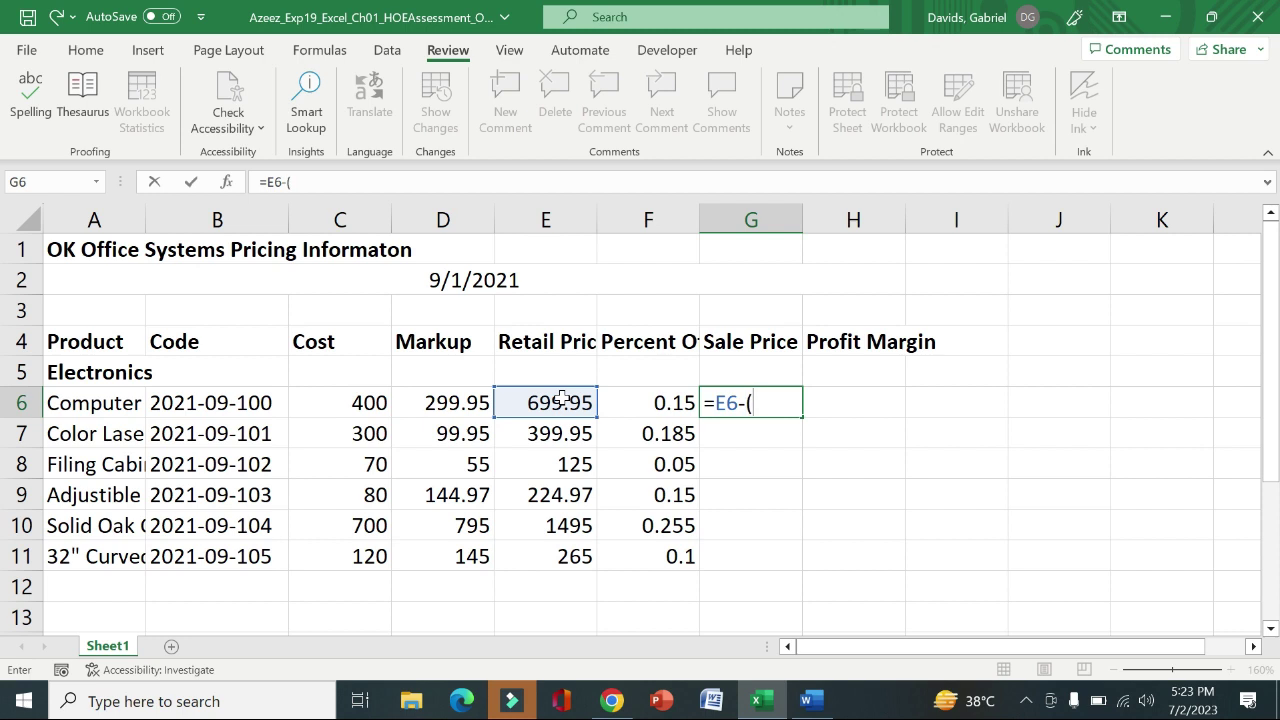
text(()
click(644, 402)
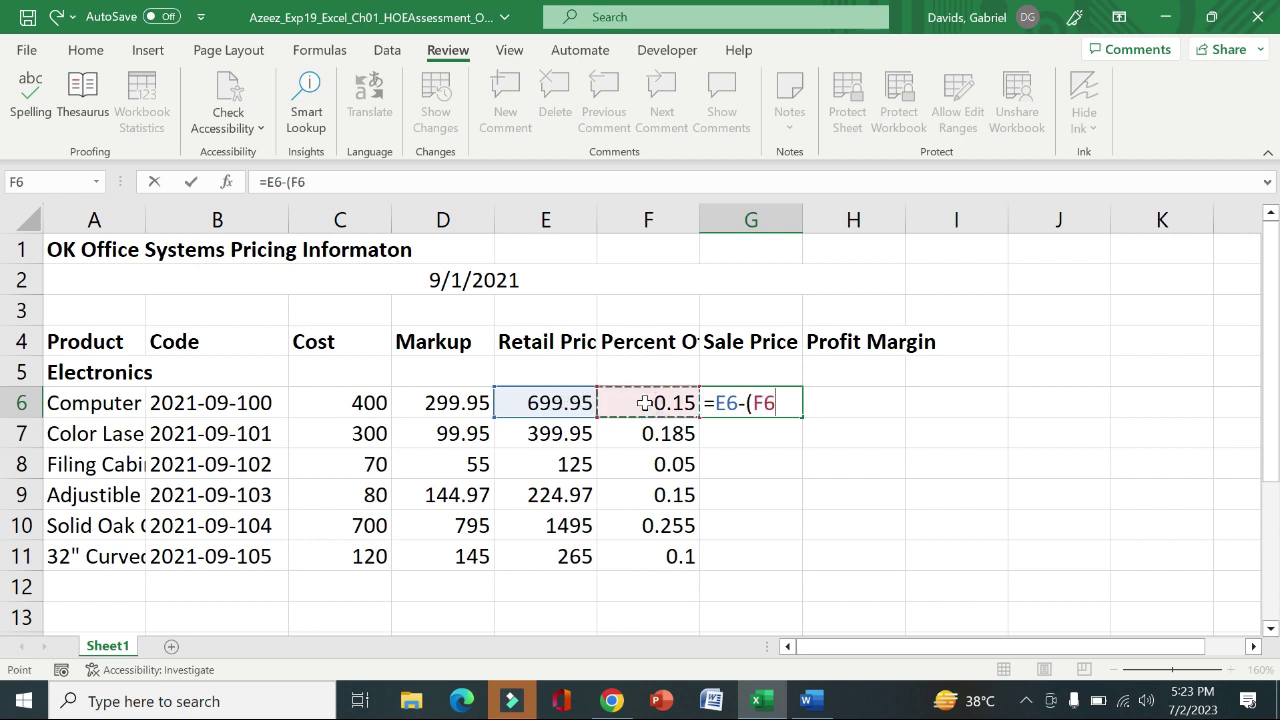
text(*)
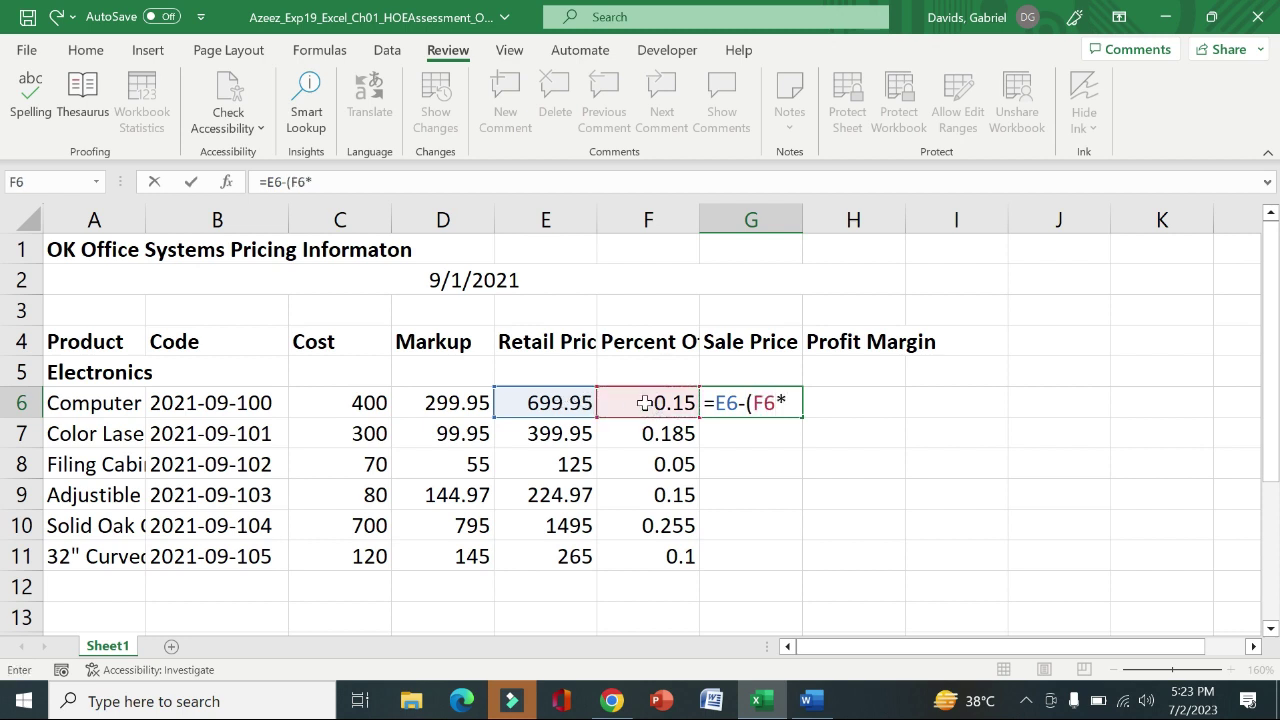
click(562, 402)
text())
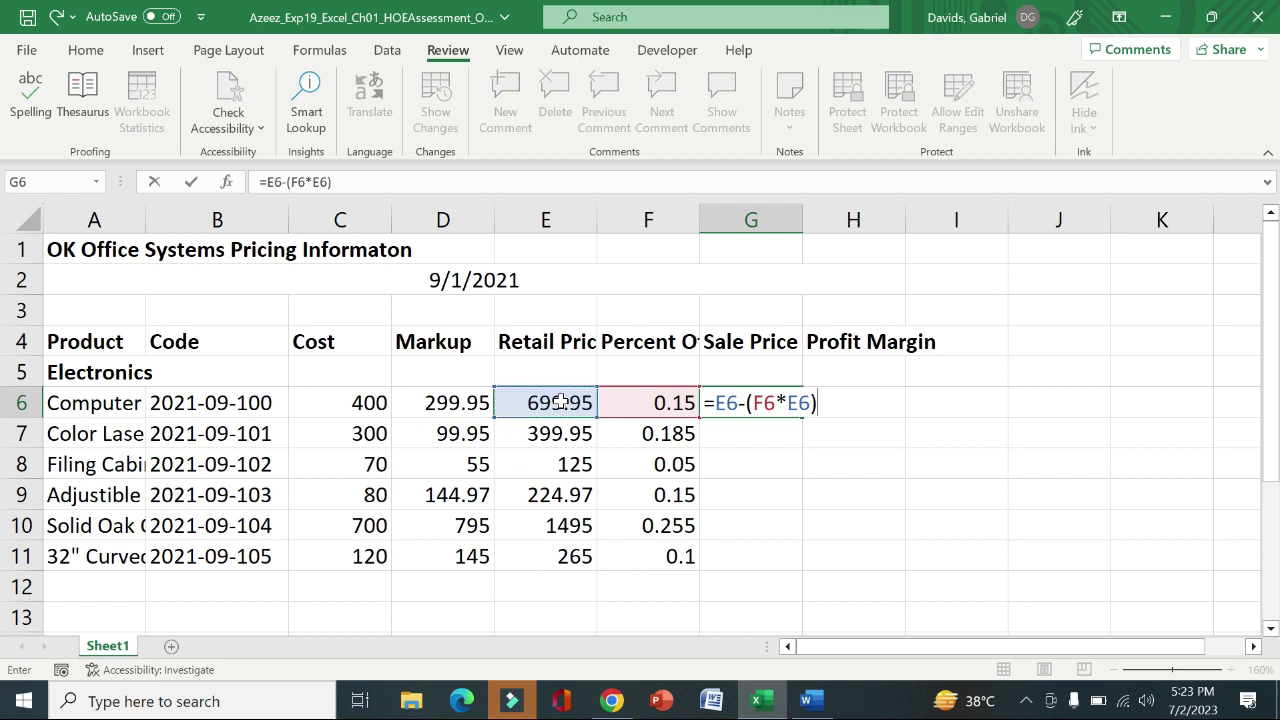
key(Return)
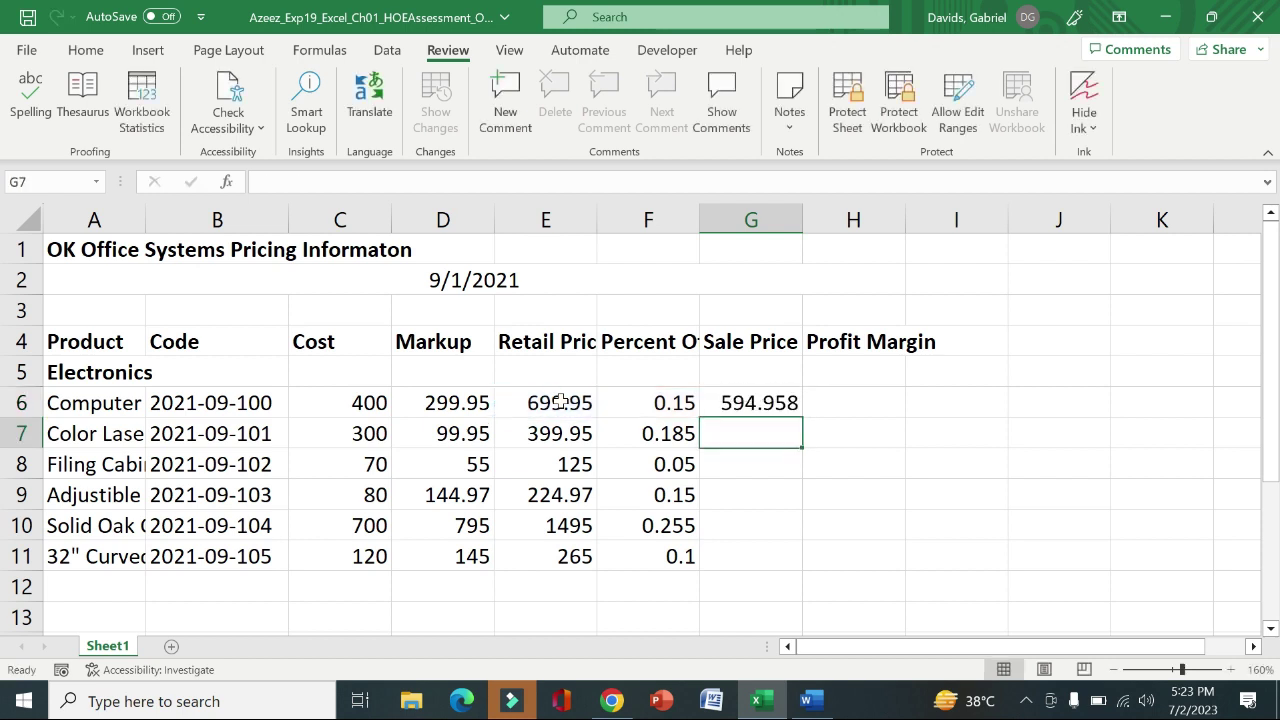
click(758, 404)
drag(802, 416, 782, 564)
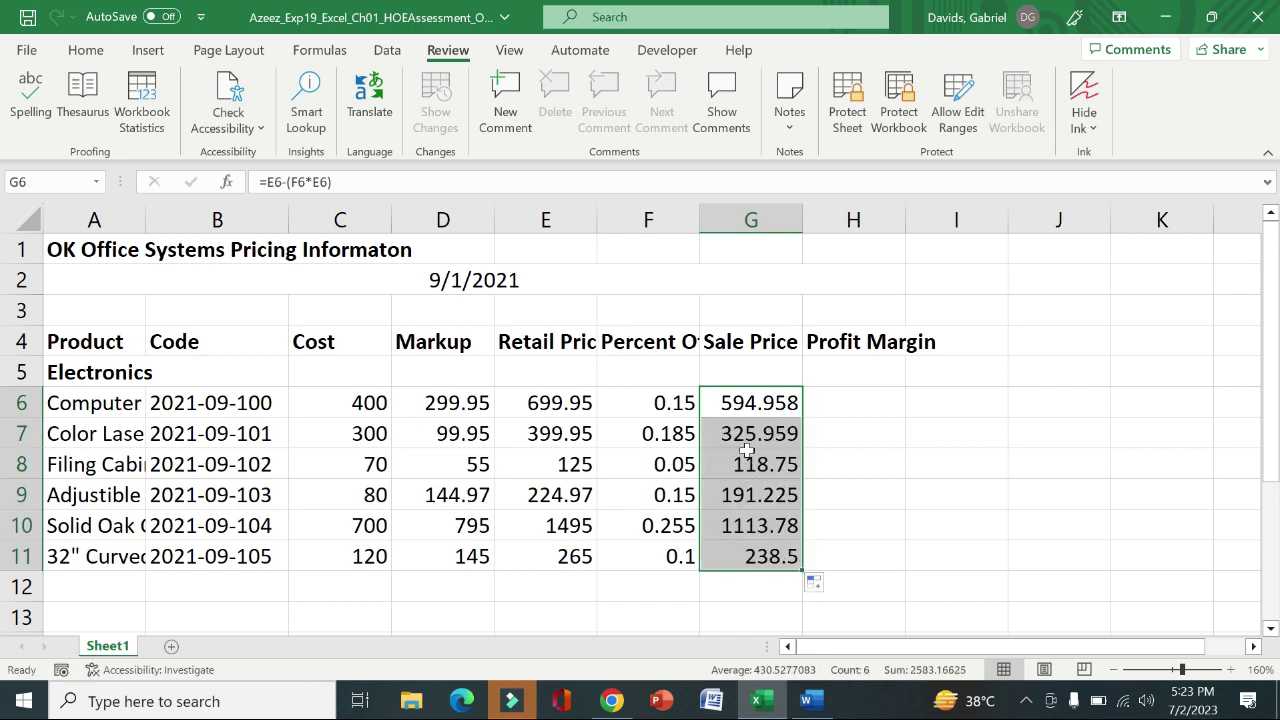
Switch to the Word instructions, remove the highlight from step 6, and highlight the step 7 instruction in yellow
click(806, 700)
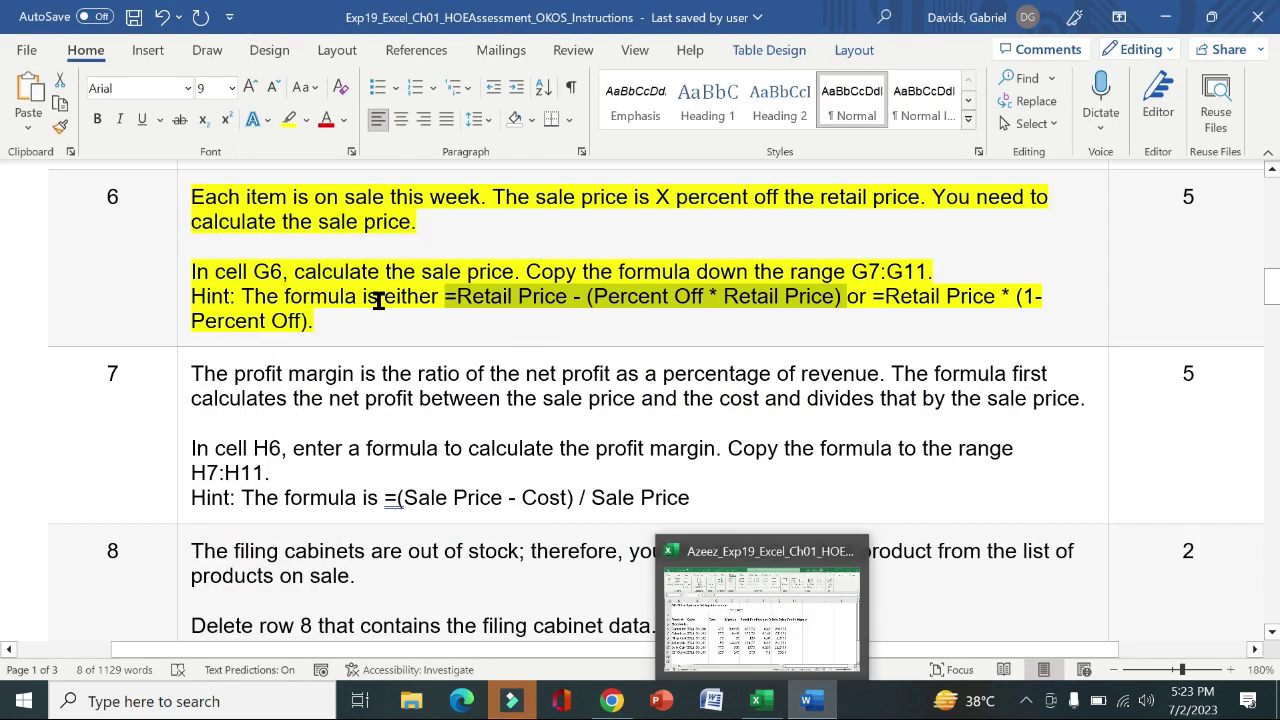
click(177, 268)
click(258, 232)
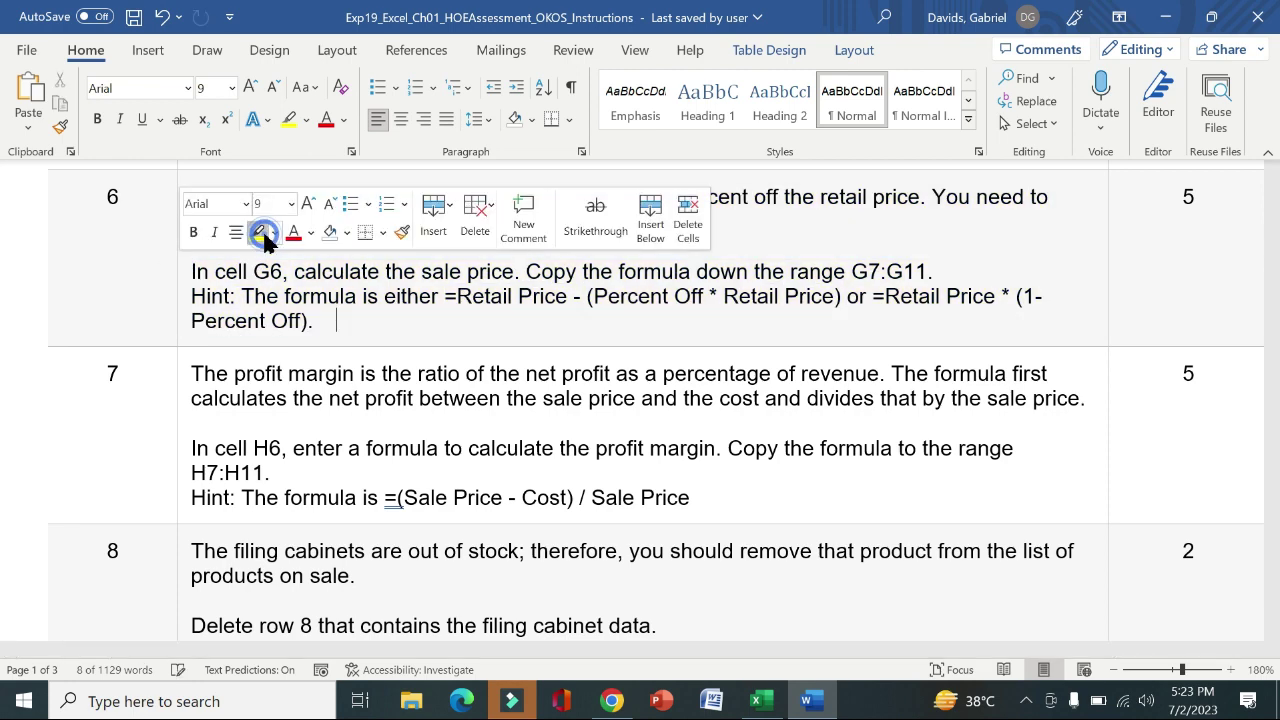
scroll(5, 293, down, 3)
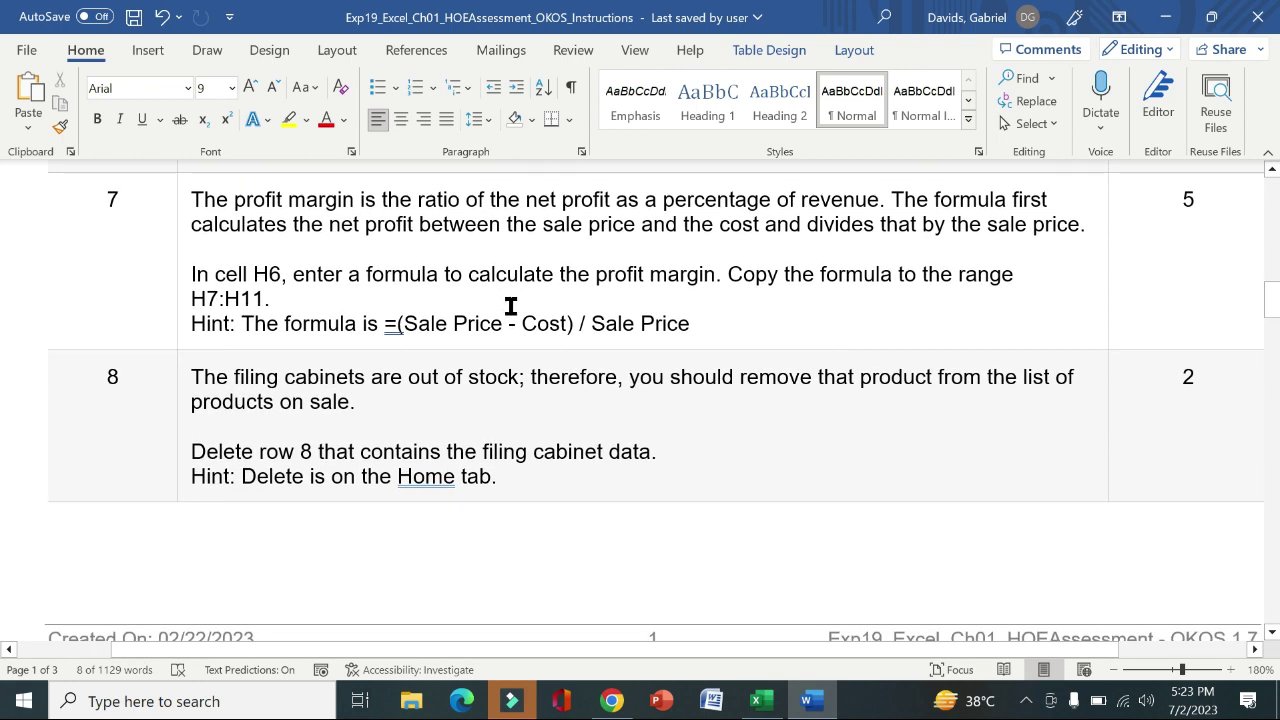
click(184, 241)
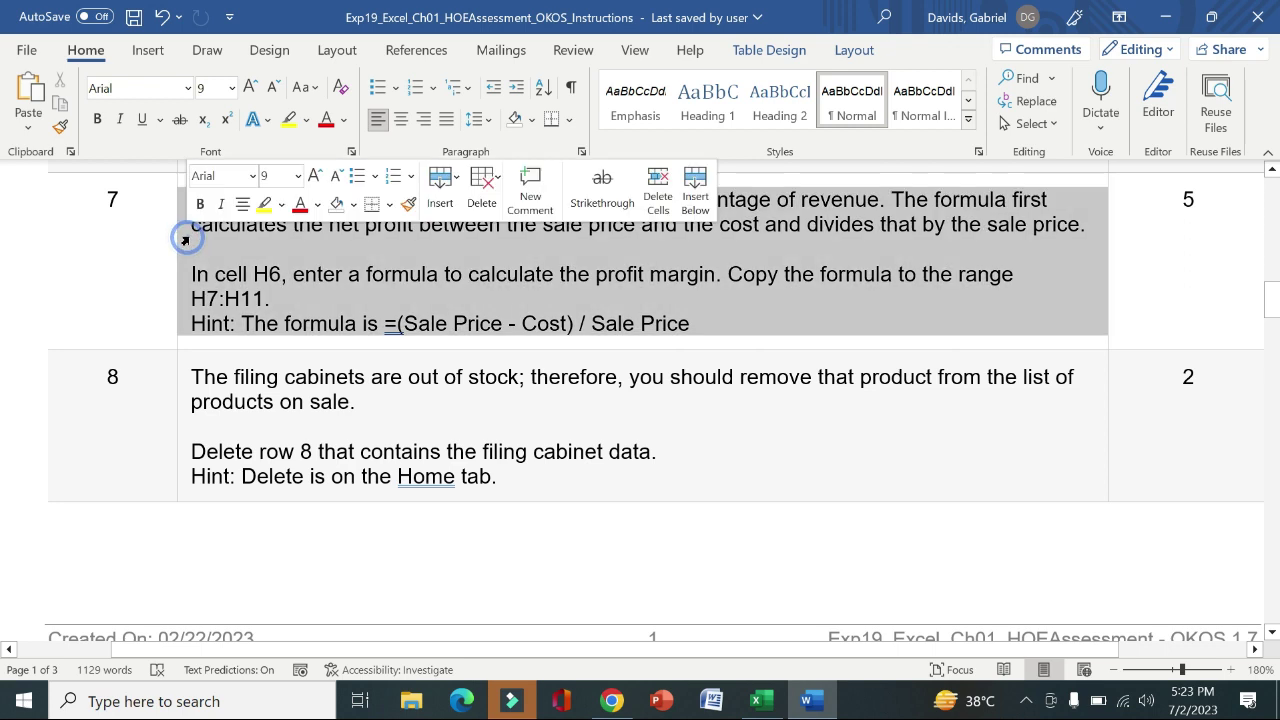
click(264, 204)
click(133, 259)
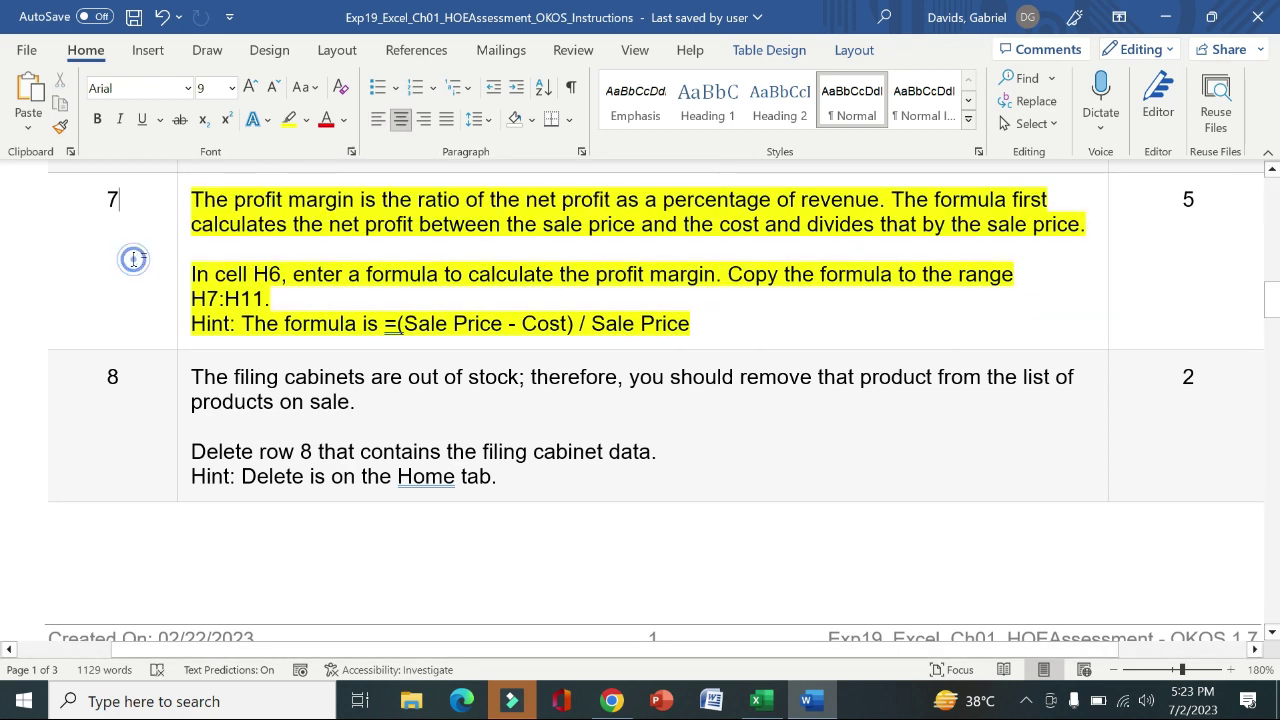
drag(197, 199, 948, 224)
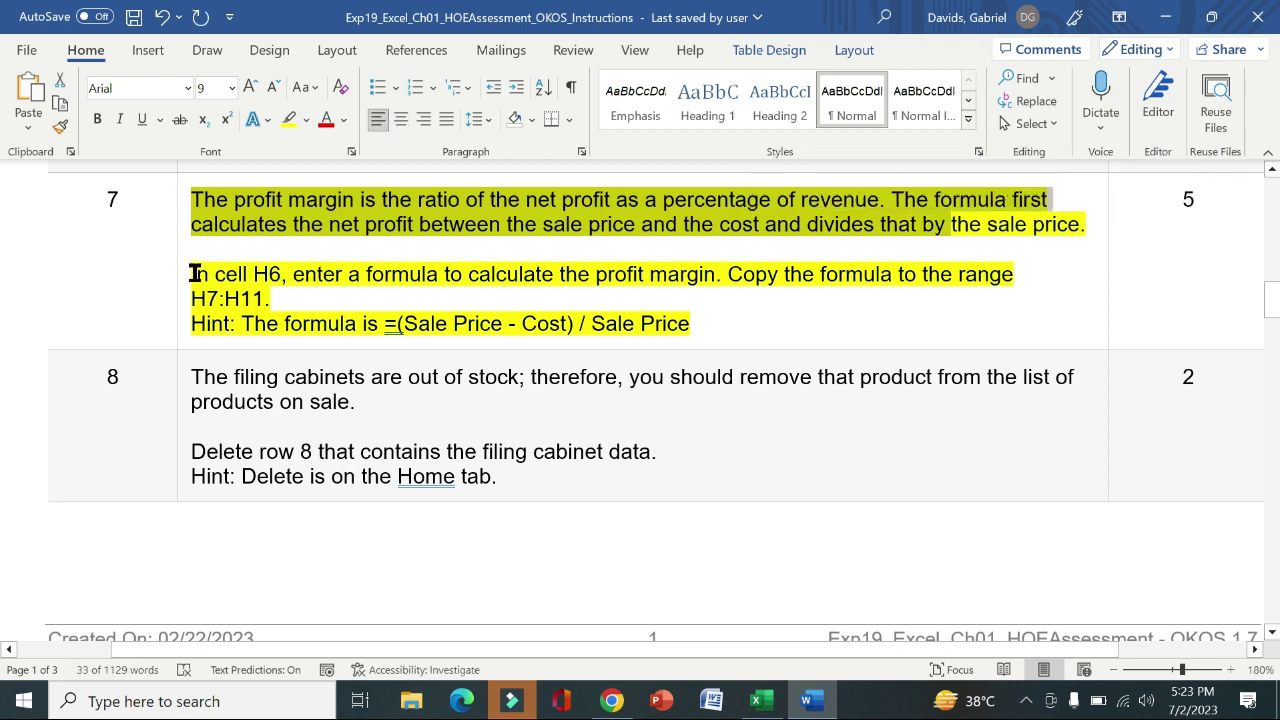
drag(190, 274, 977, 306)
drag(703, 327, 386, 327)
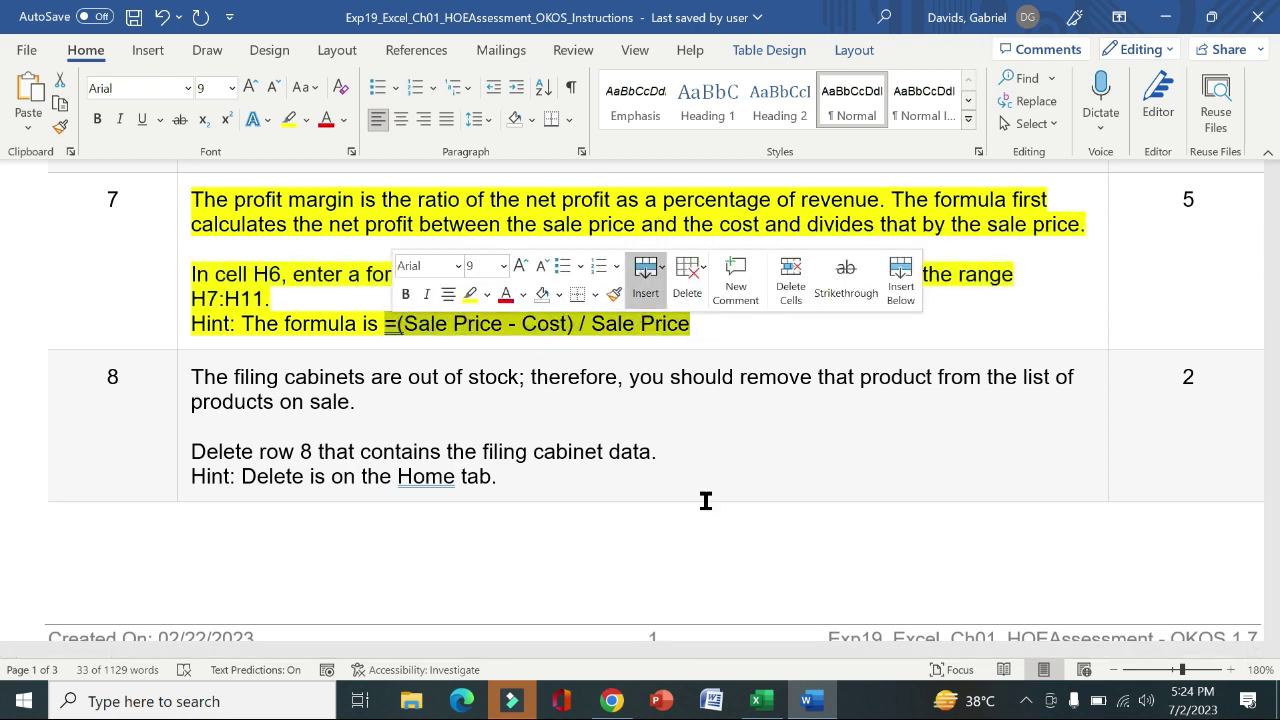
Switch to the Excel workbook, enter the profit margin formula =(G6-C6)/G6 in cell H6, and fill it down through H11
click(760, 701)
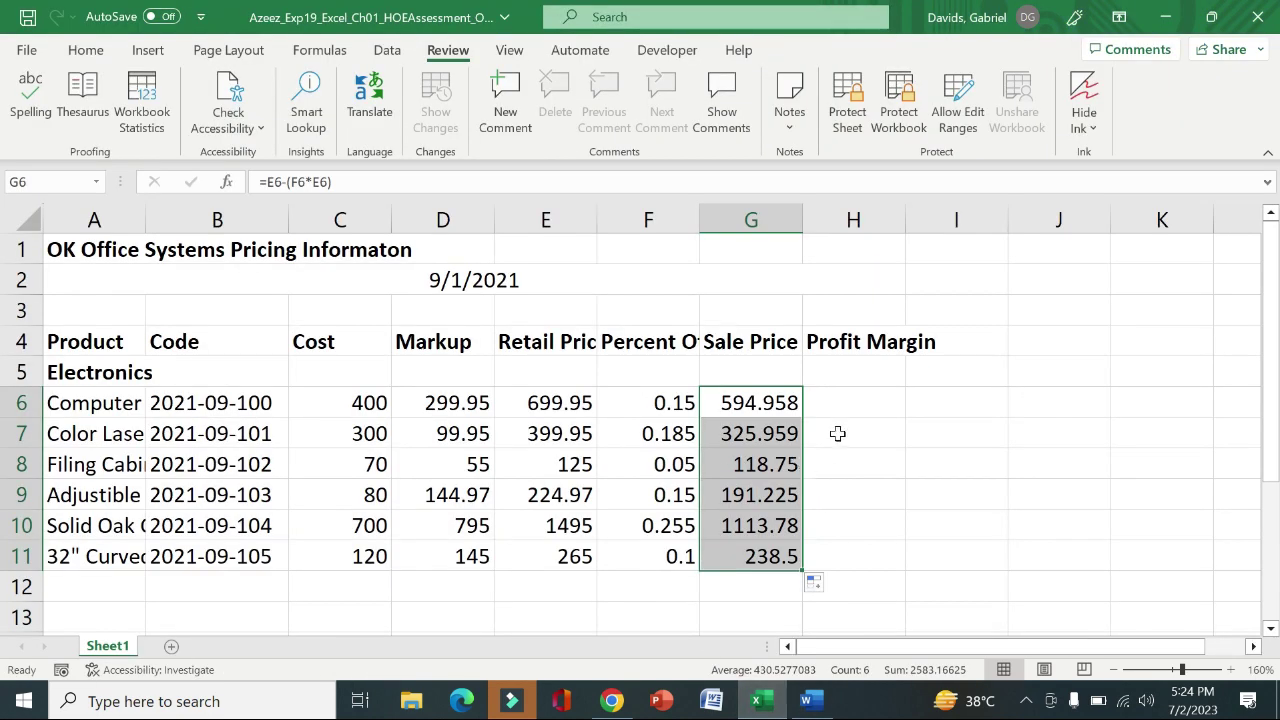
click(845, 403)
key(alt)
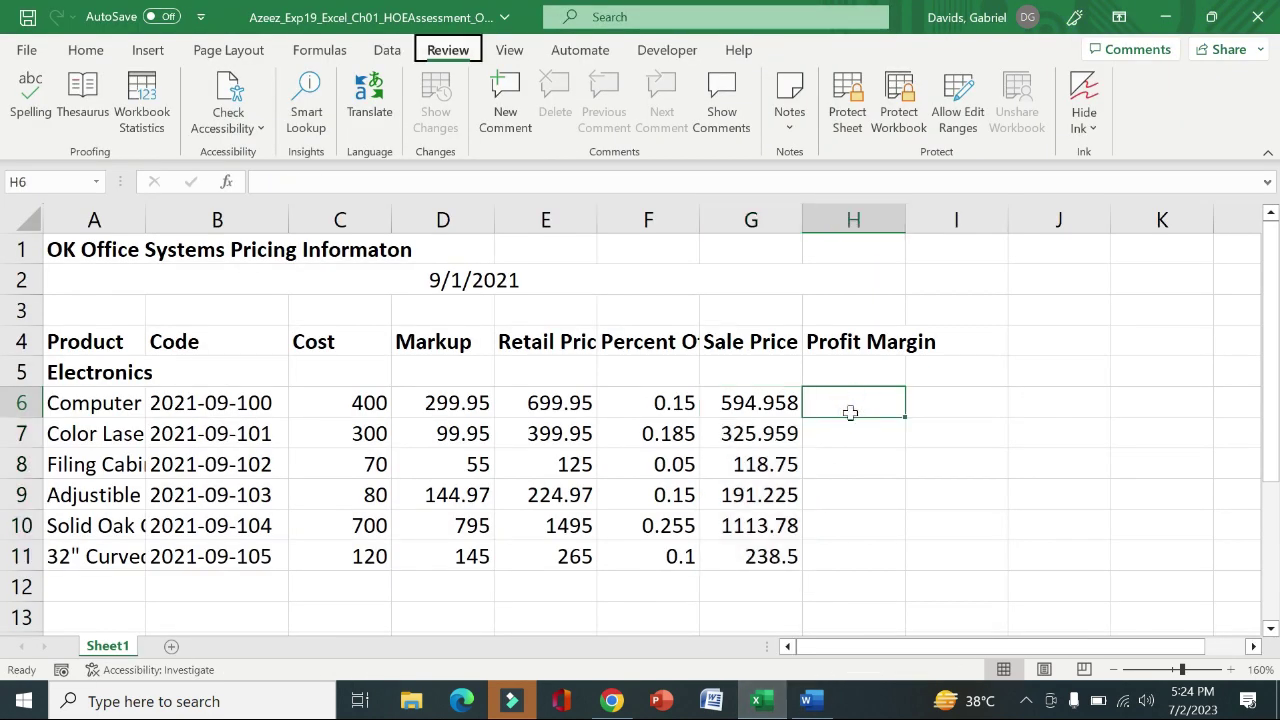
click(850, 409)
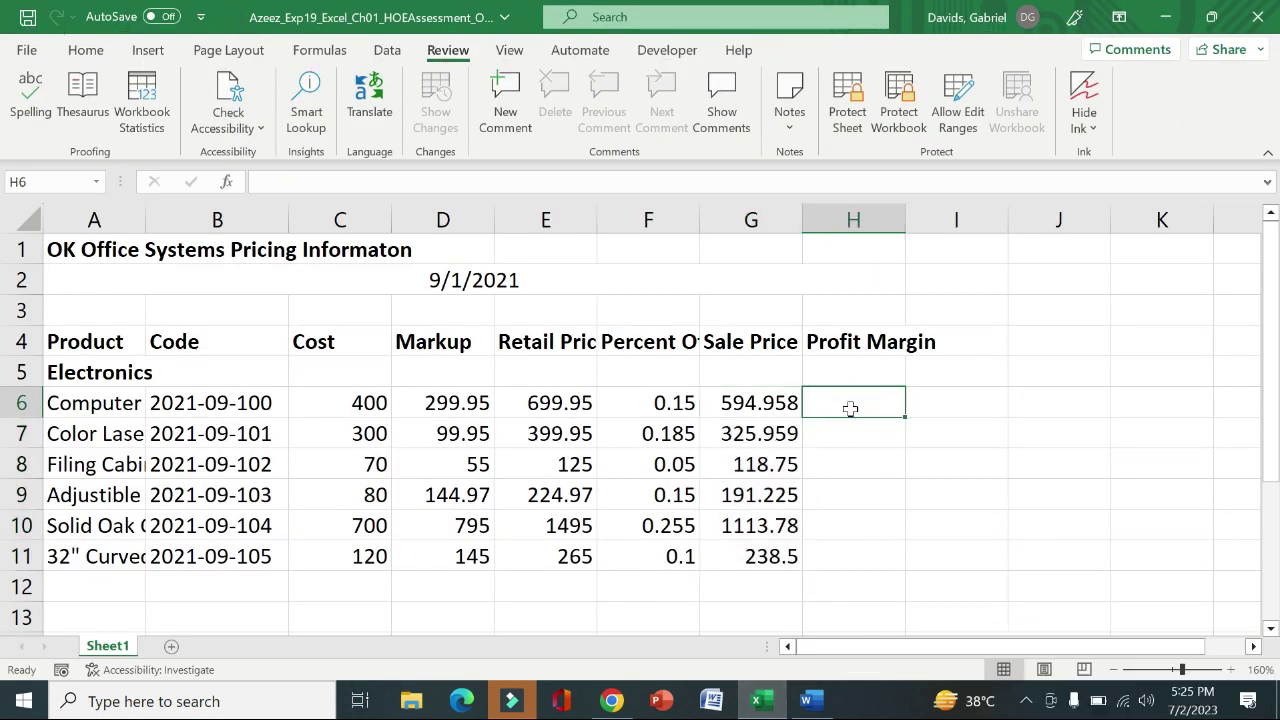
text(=)
click(775, 401)
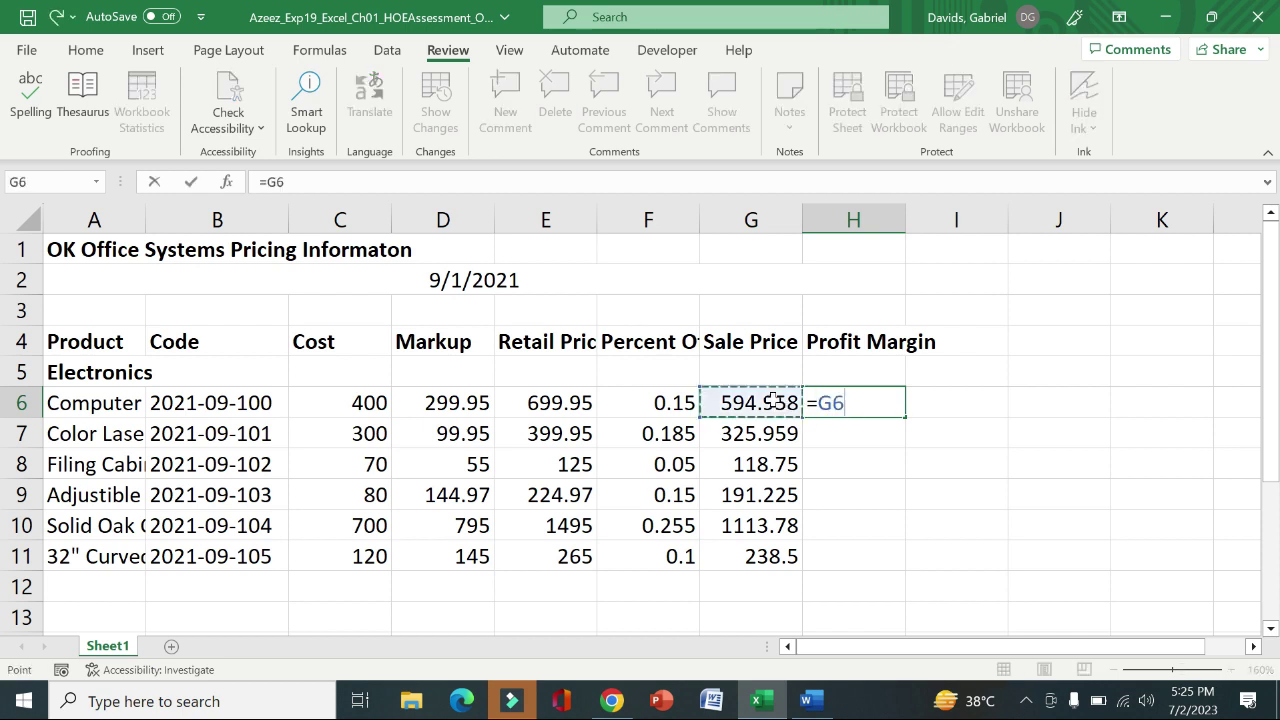
key(BackSpace)
key(BackSpace)
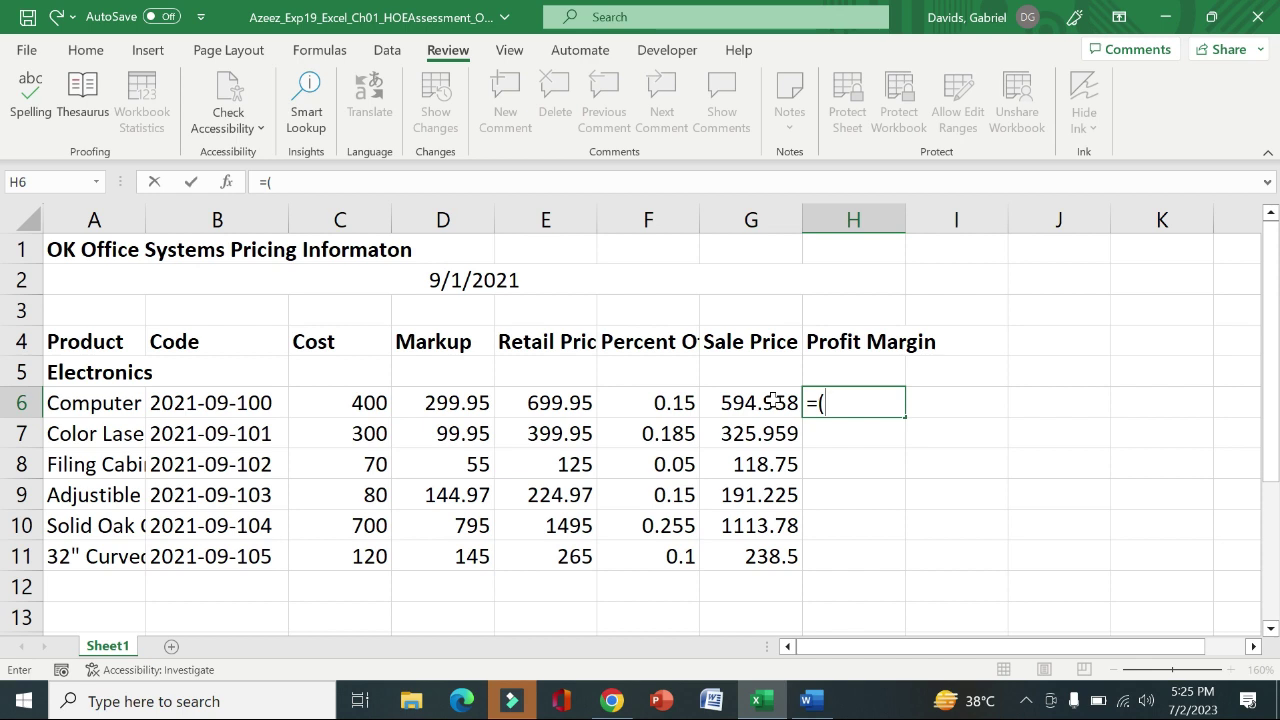
text(()
click(764, 400)
text(-)
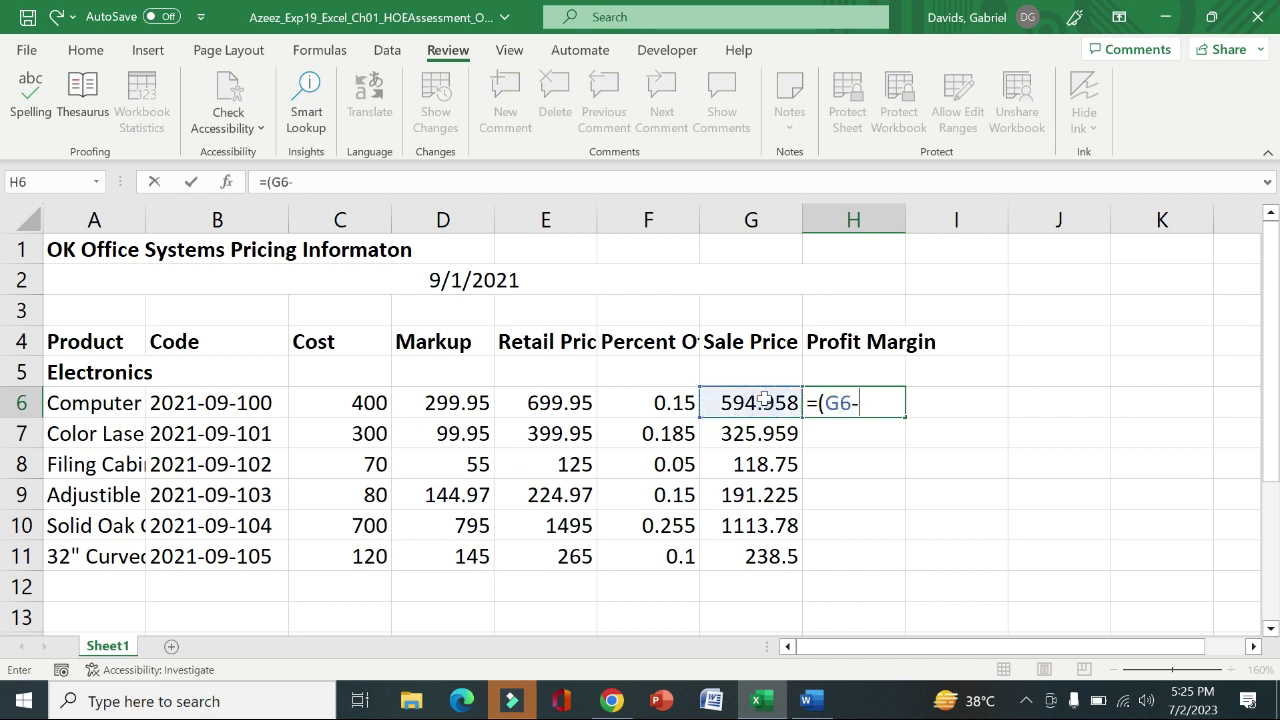
click(340, 405)
text()/)
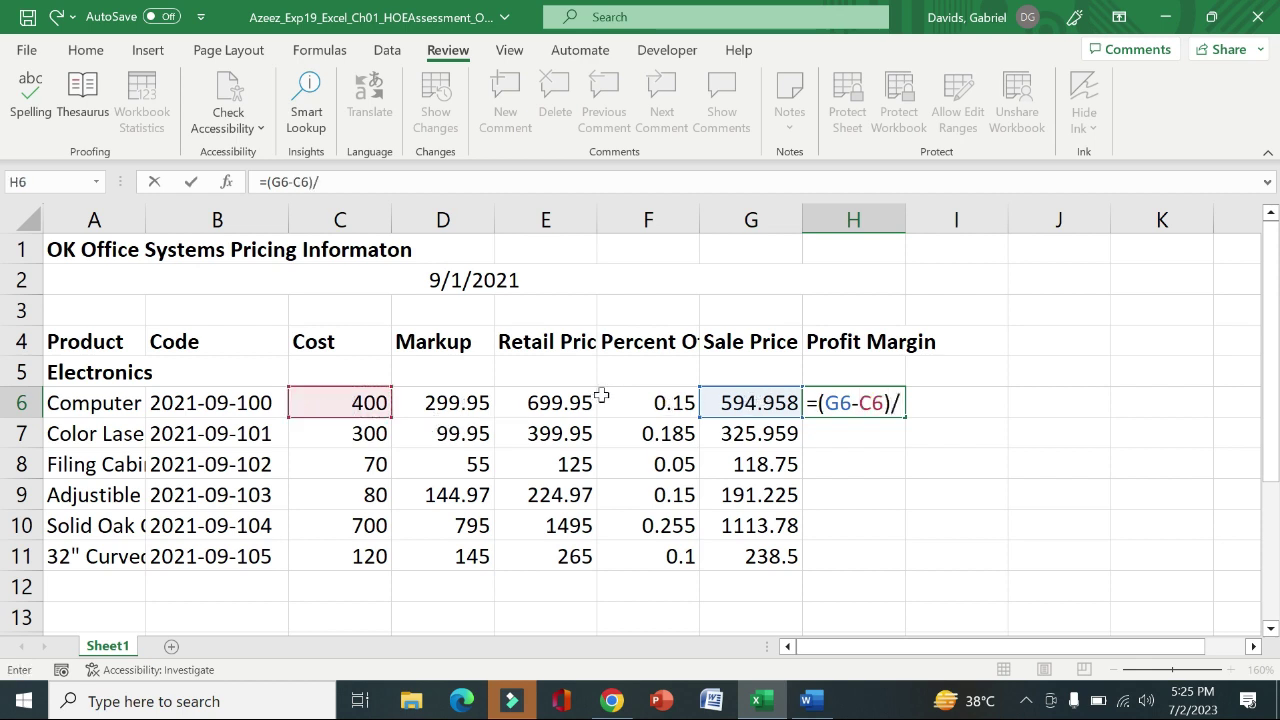
click(751, 401)
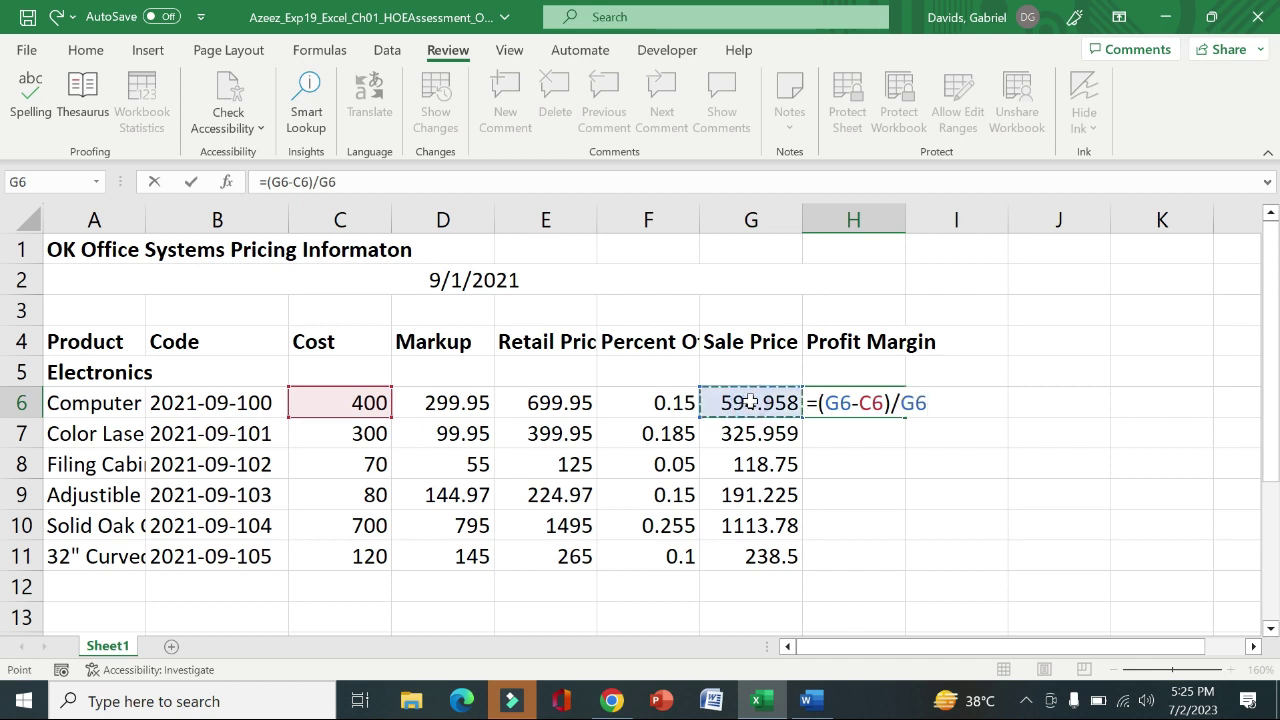
key(Return)
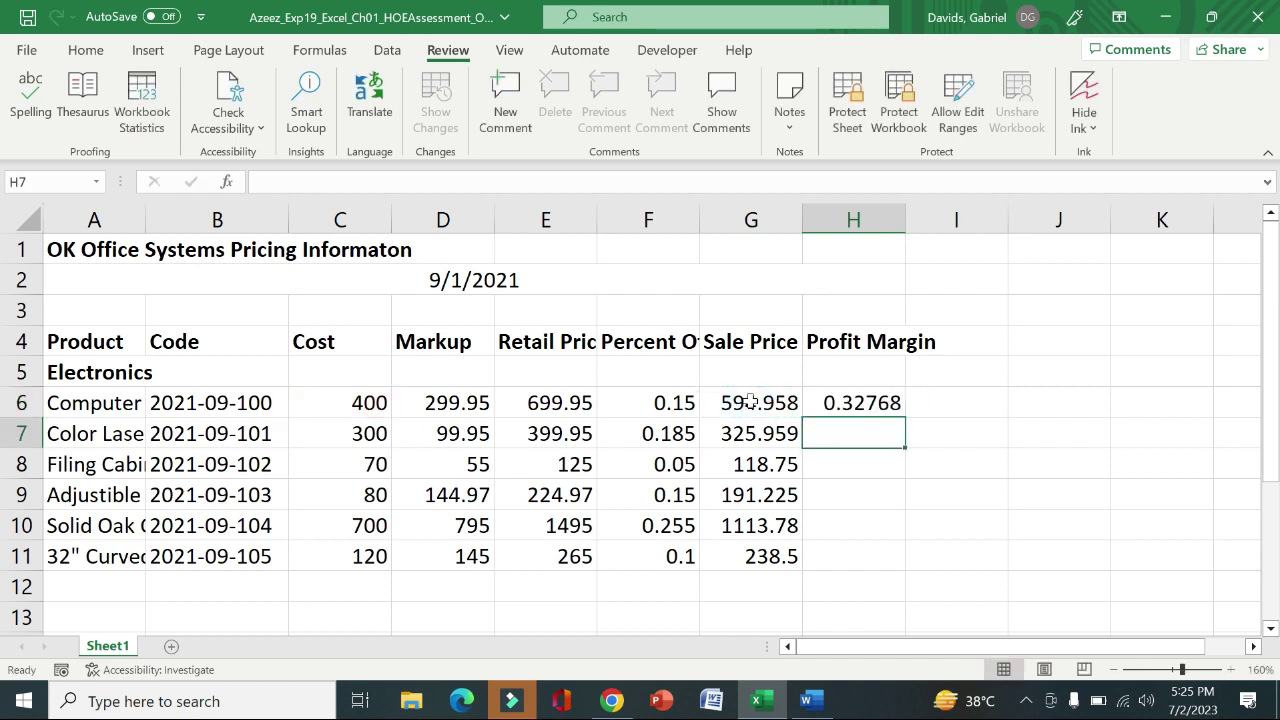
click(890, 404)
drag(904, 417, 894, 566)
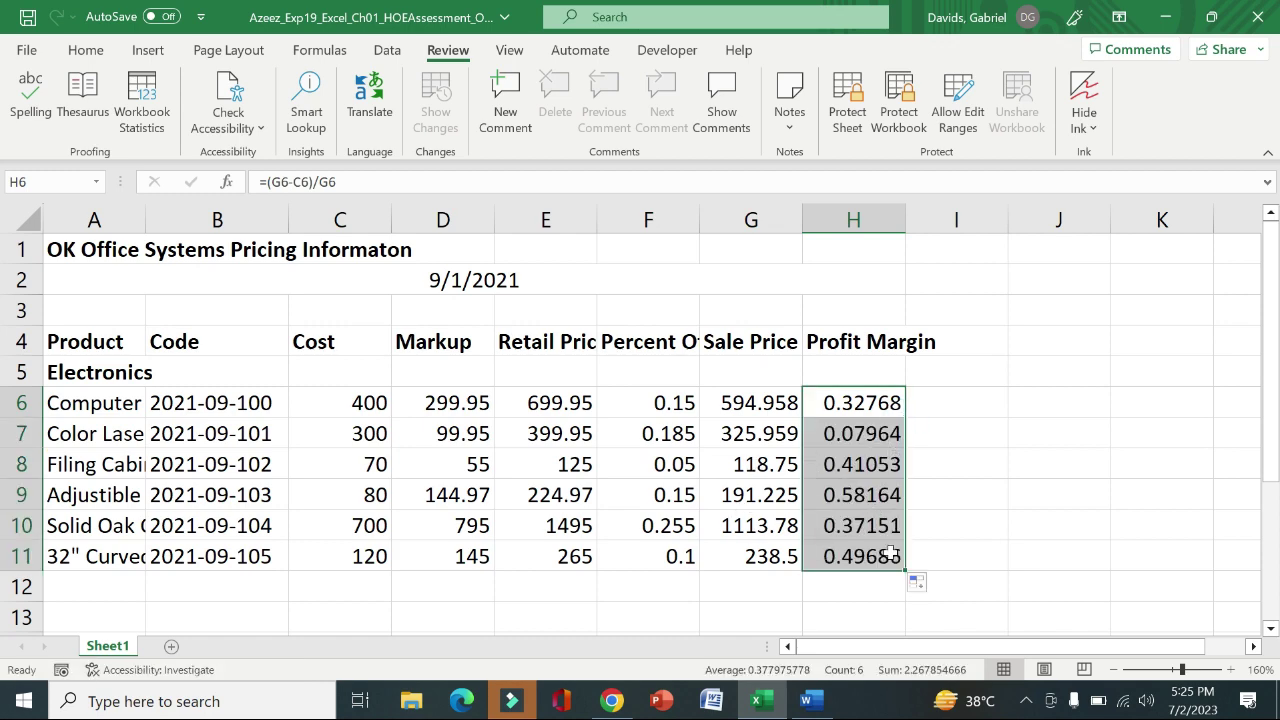
Switch to the Word instructions, remove the highlight from step 7, and highlight the step 8 instruction in yellow
click(808, 703)
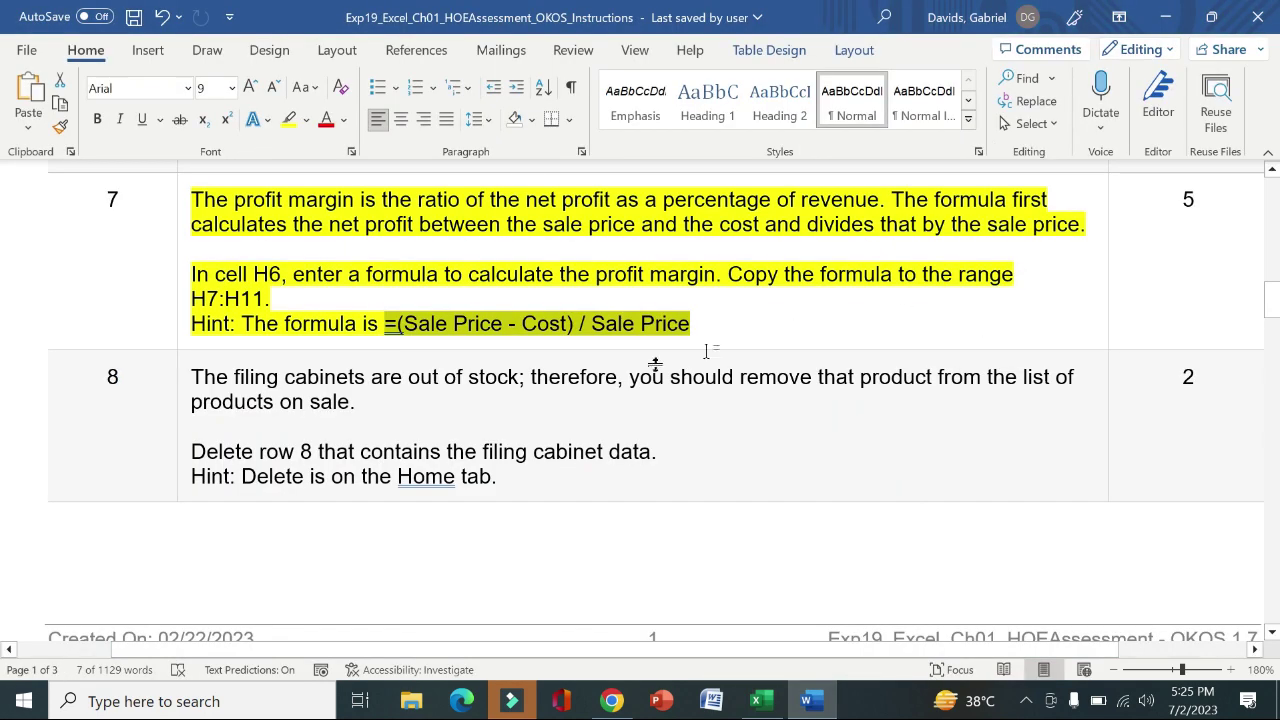
click(178, 277)
click(258, 243)
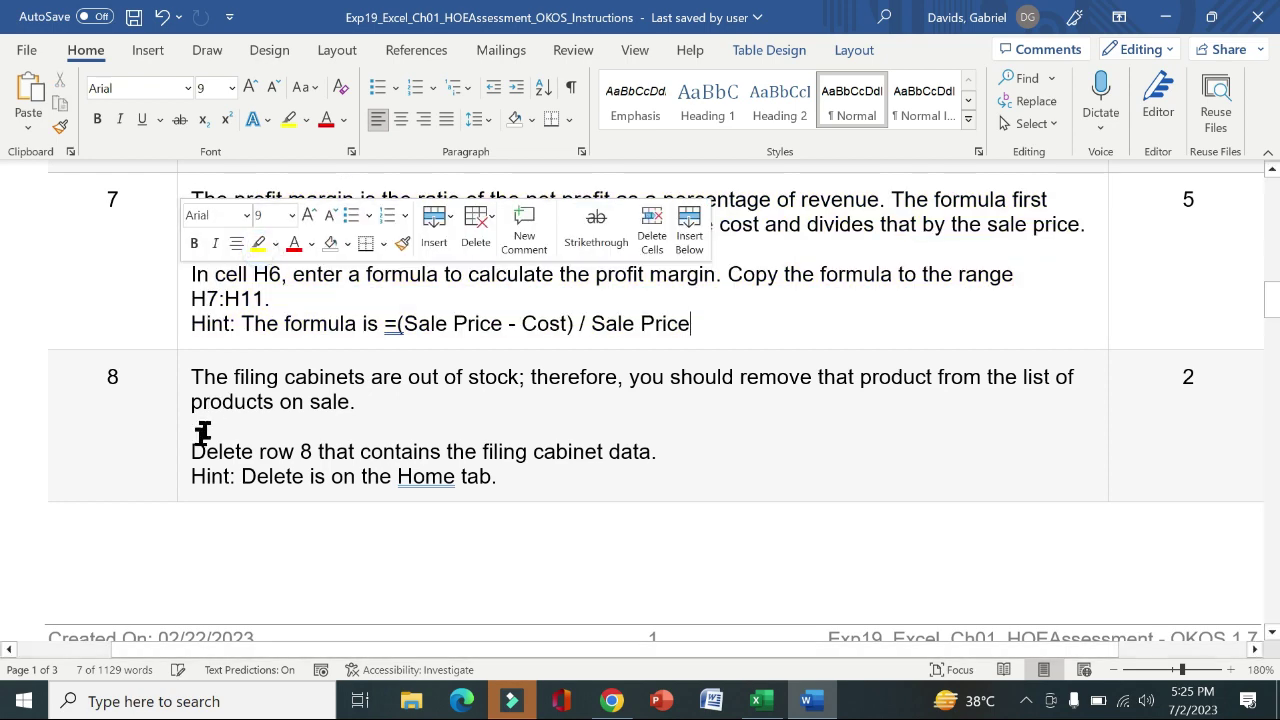
click(182, 412)
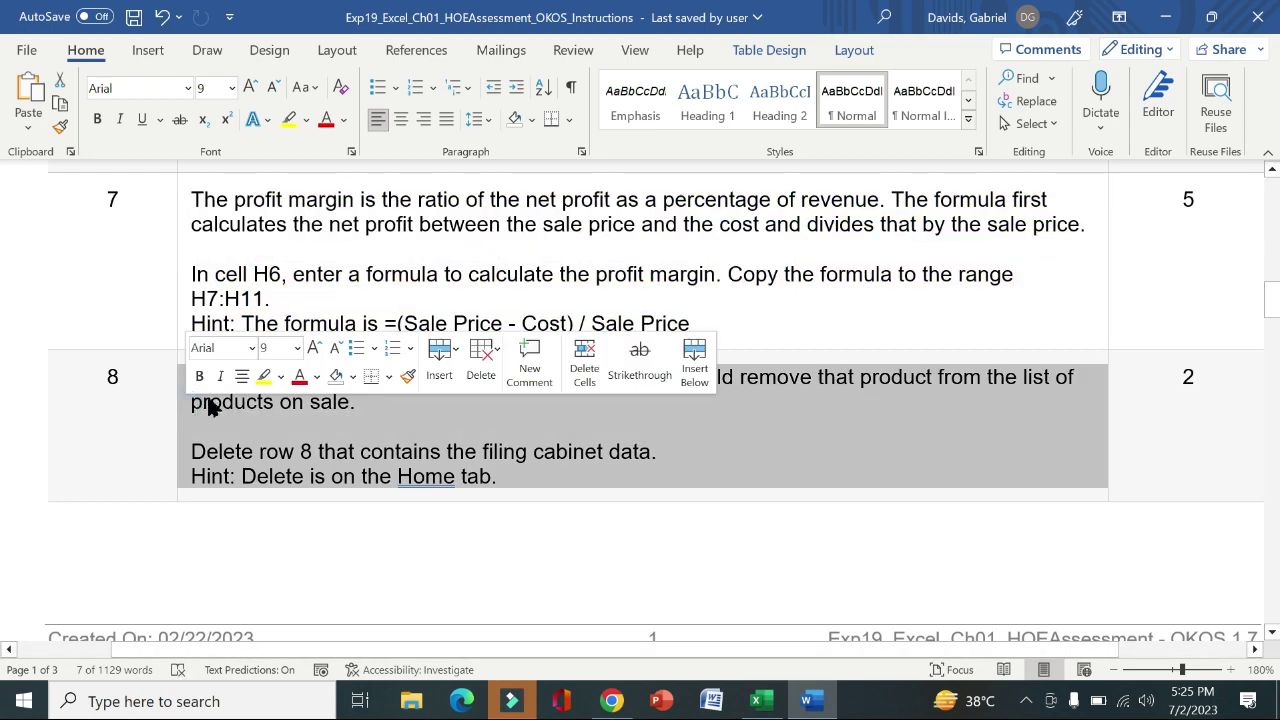
click(265, 378)
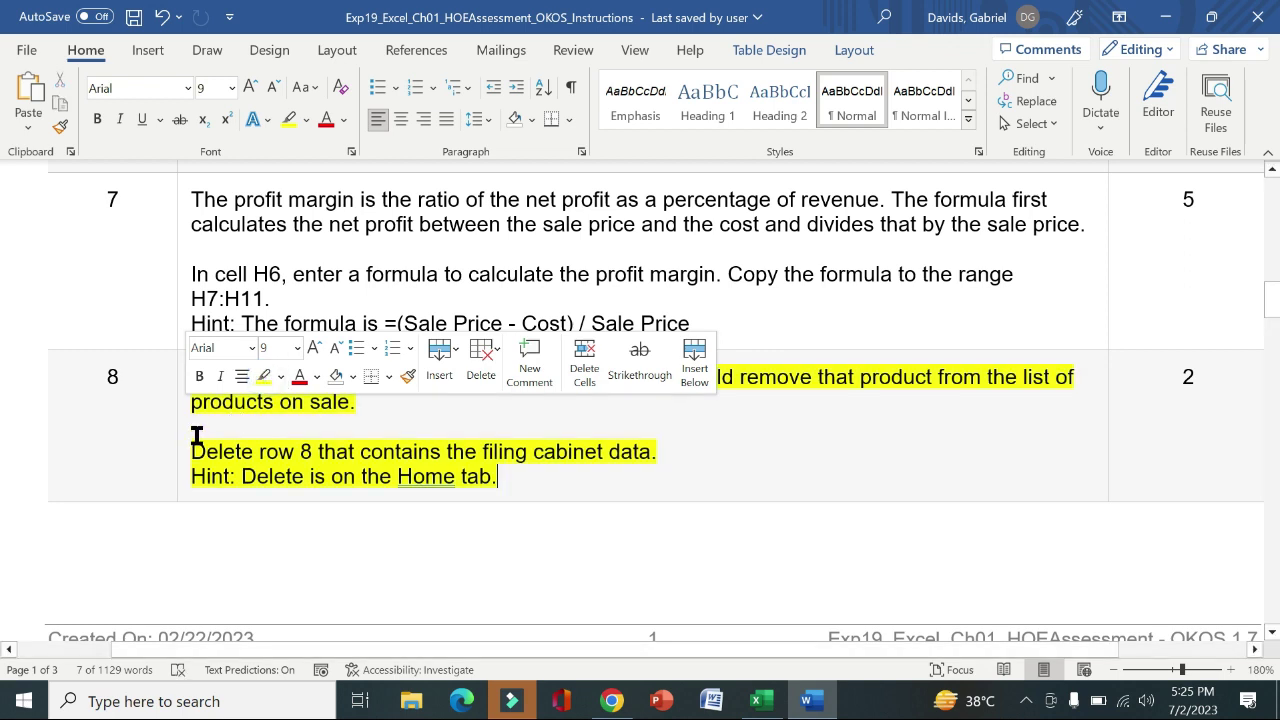
click(197, 436)
drag(194, 447, 655, 451)
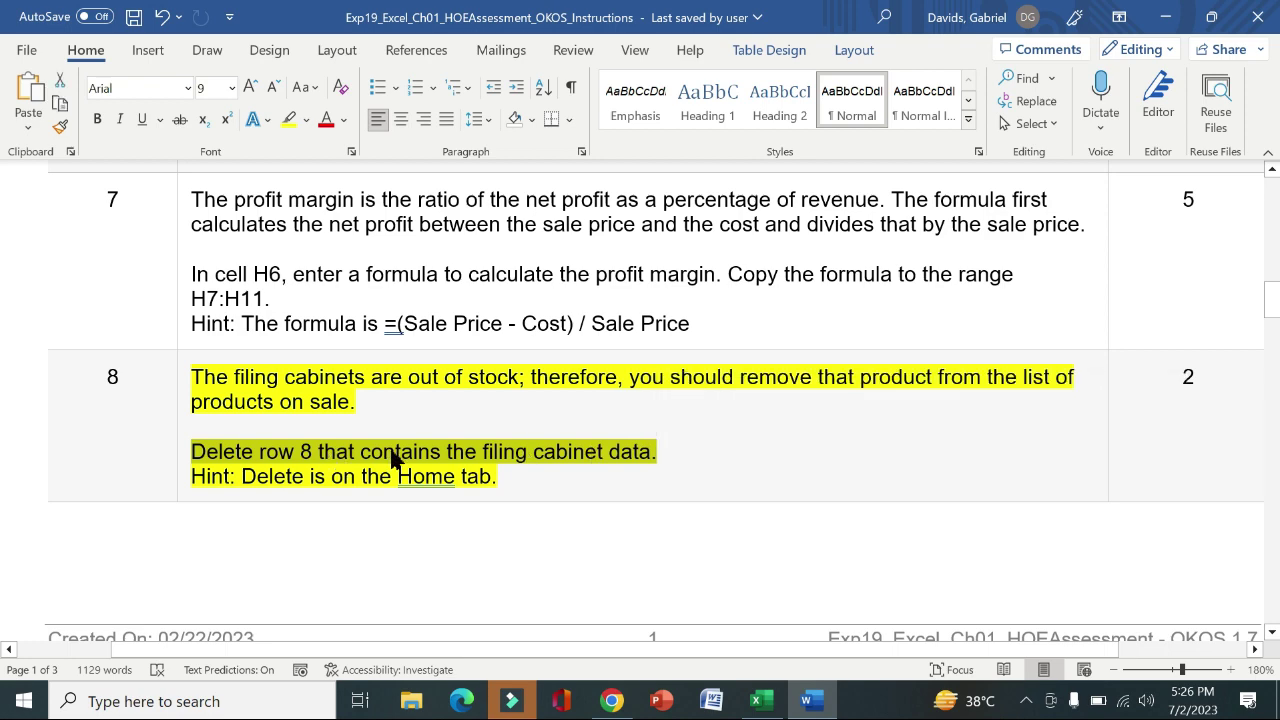
Switch to the Excel workbook and delete row 8 containing the filing cabinet data
click(761, 701)
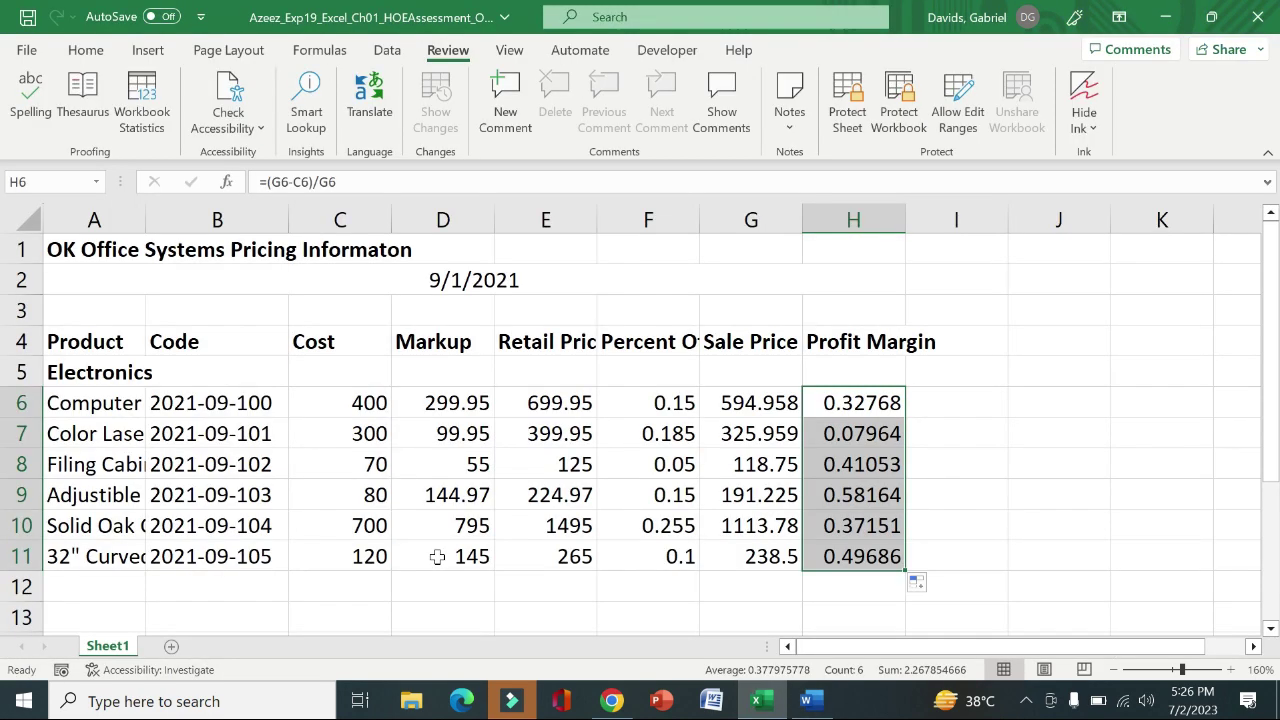
click(20, 464)
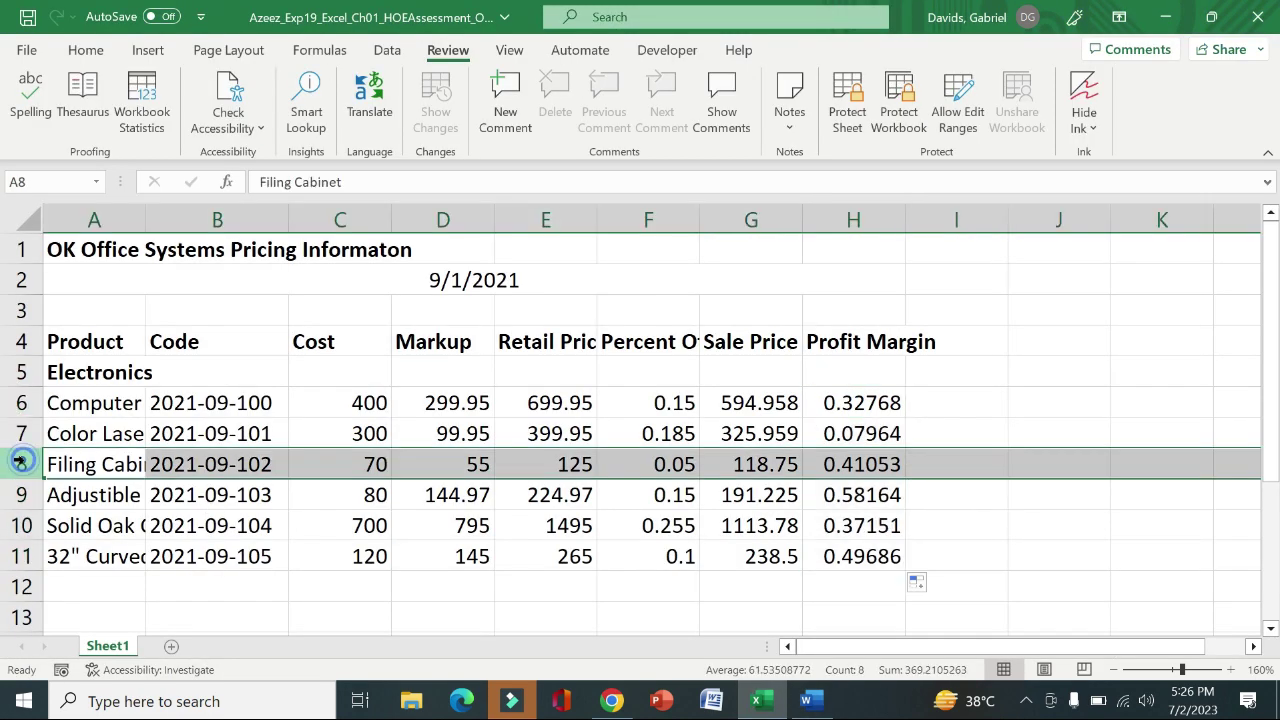
right_click(24, 465)
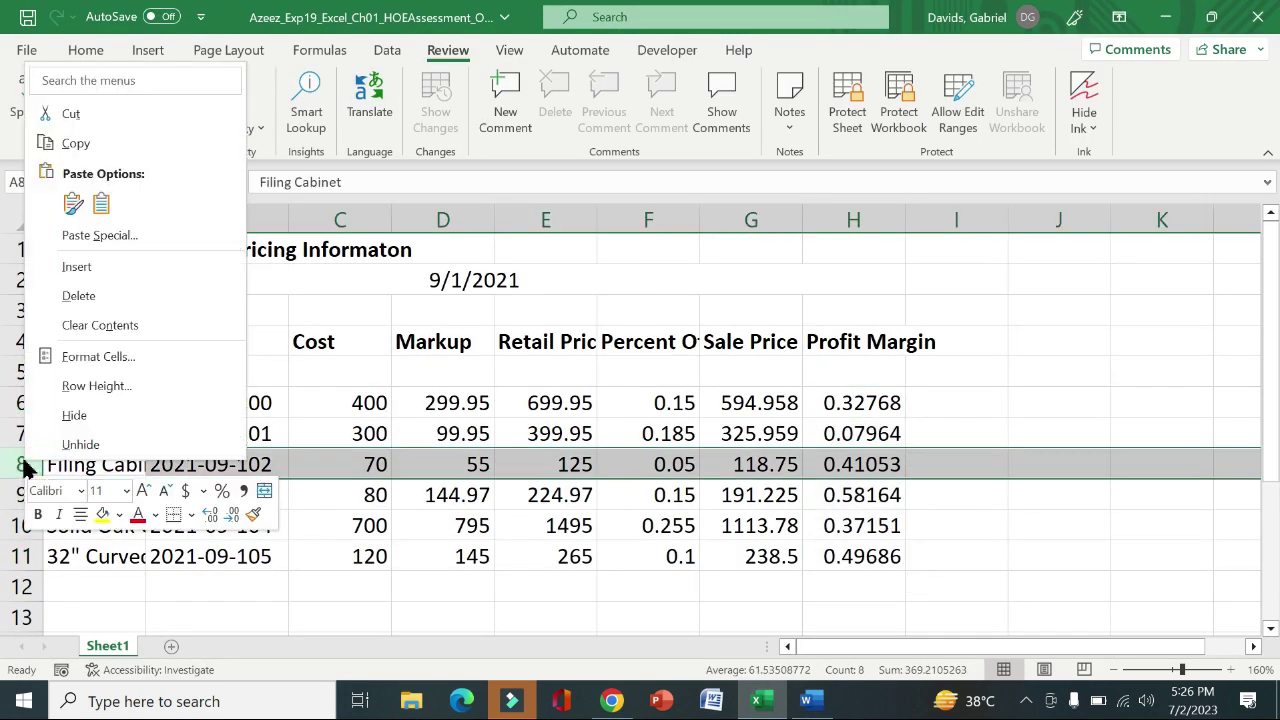
click(97, 299)
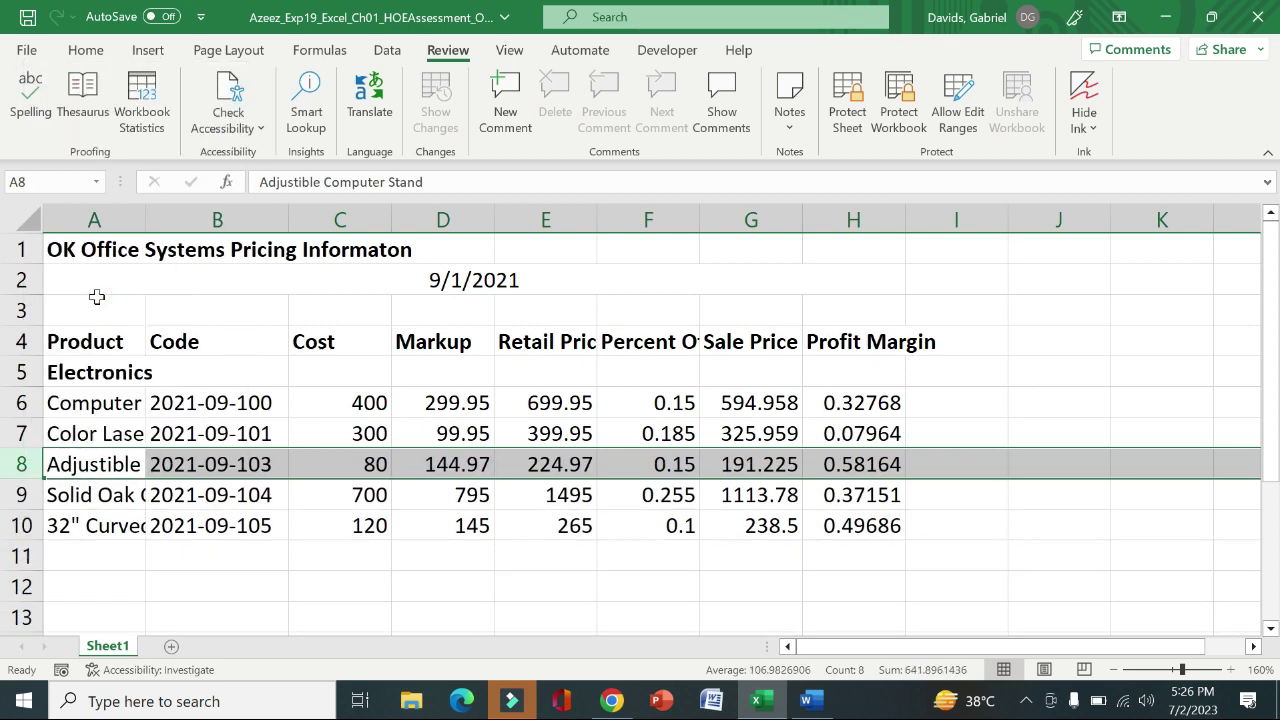
Switch to the Word instructions, remove the highlight from step 8, and highlight the step 9 instruction in yellow
click(806, 700)
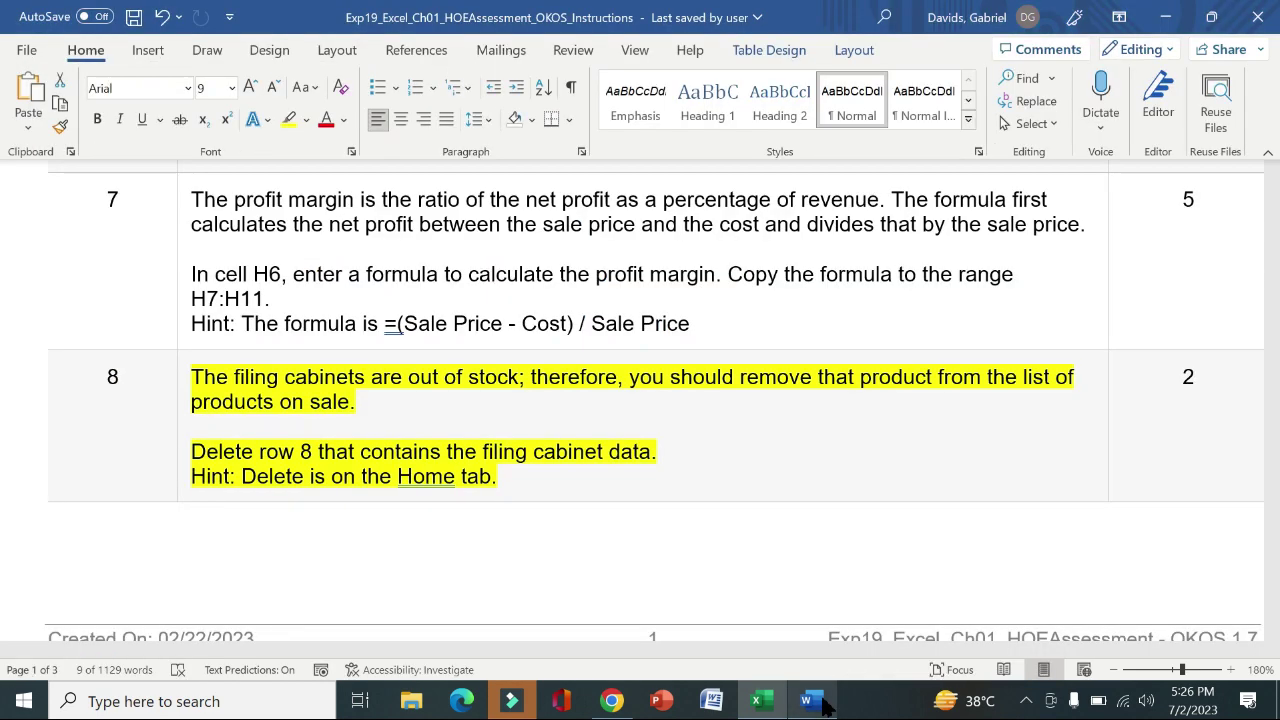
click(183, 437)
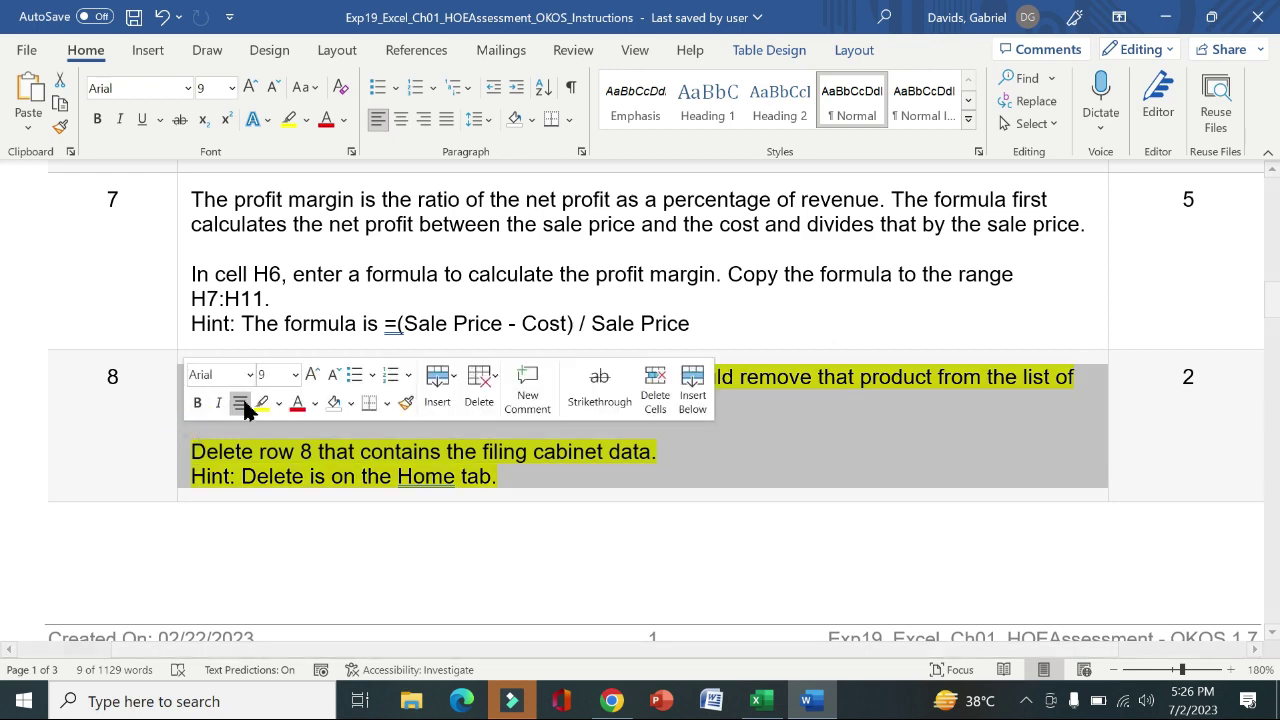
click(256, 404)
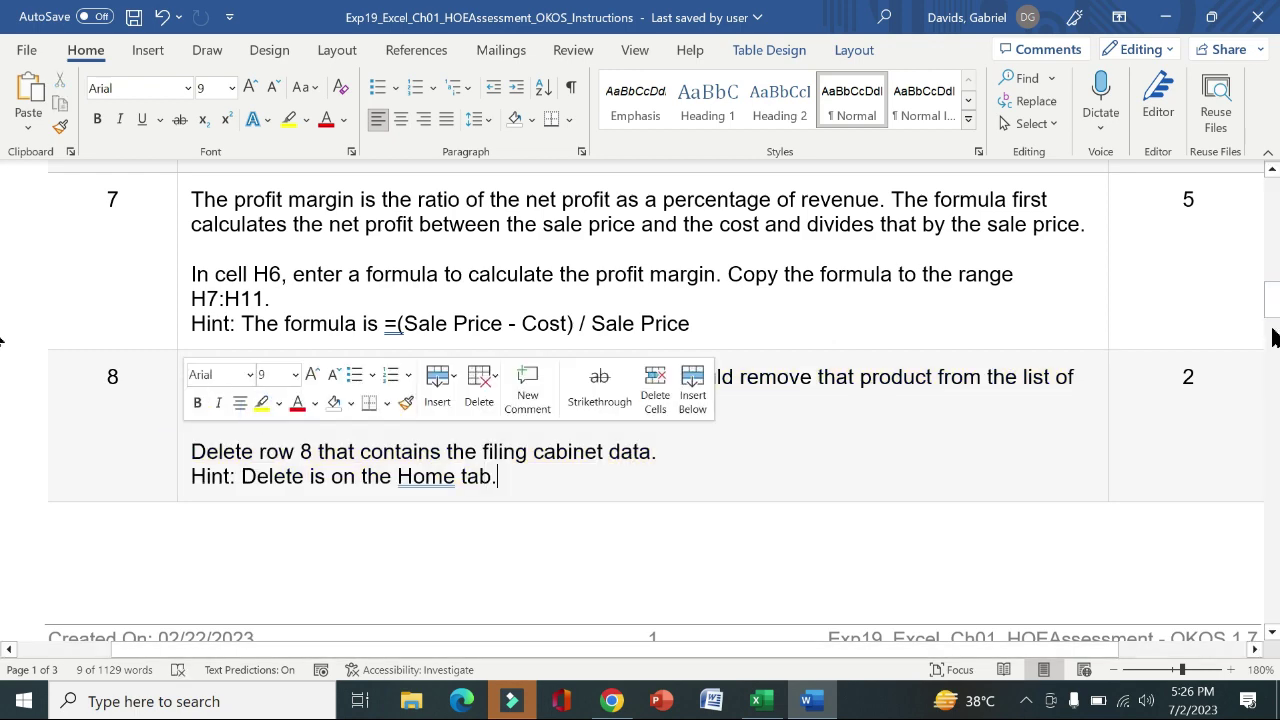
drag(1275, 310, 1278, 369)
click(302, 268)
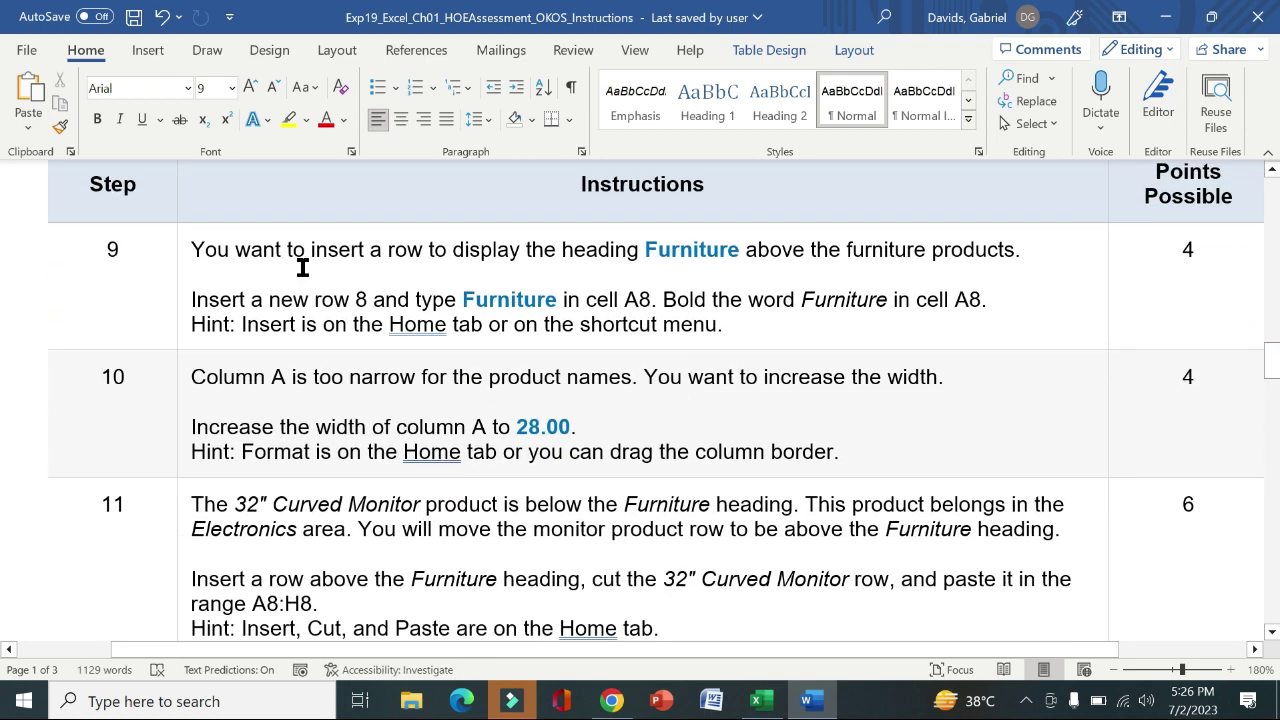
click(184, 253)
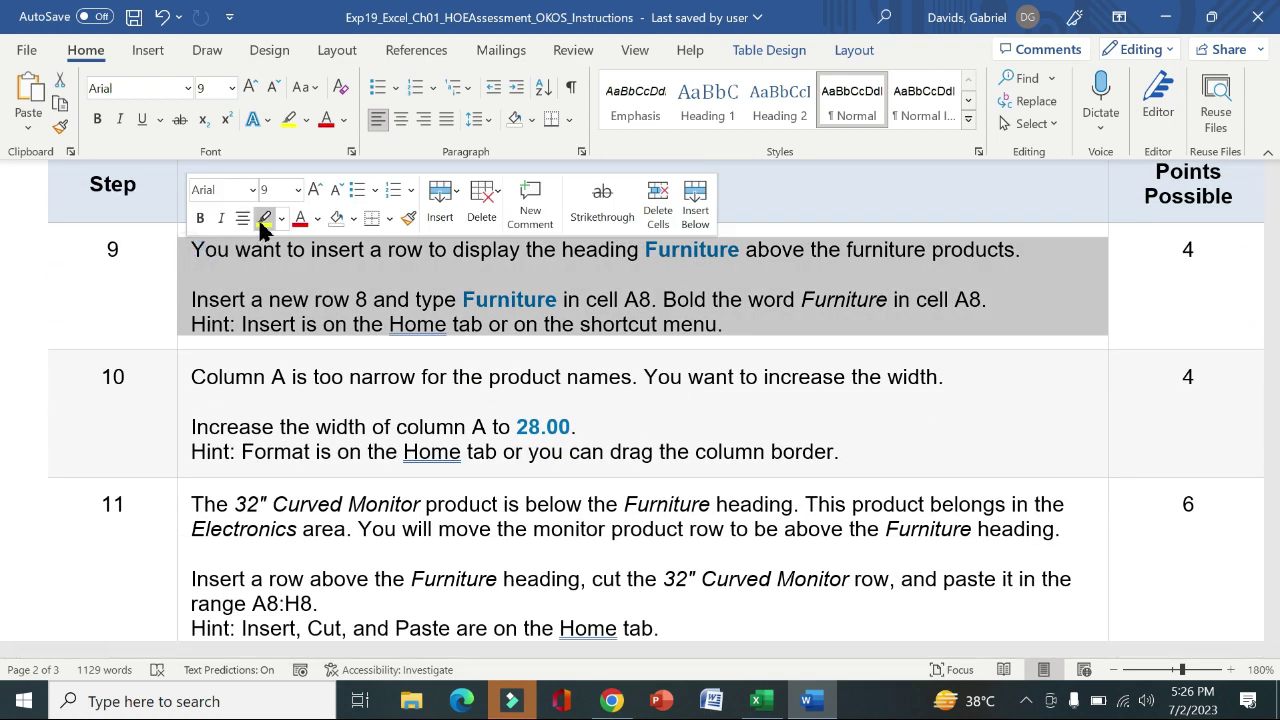
click(264, 218)
Copy the word Furniture from the step 9 instruction
drag(193, 298, 465, 300)
key(ctrl+c)
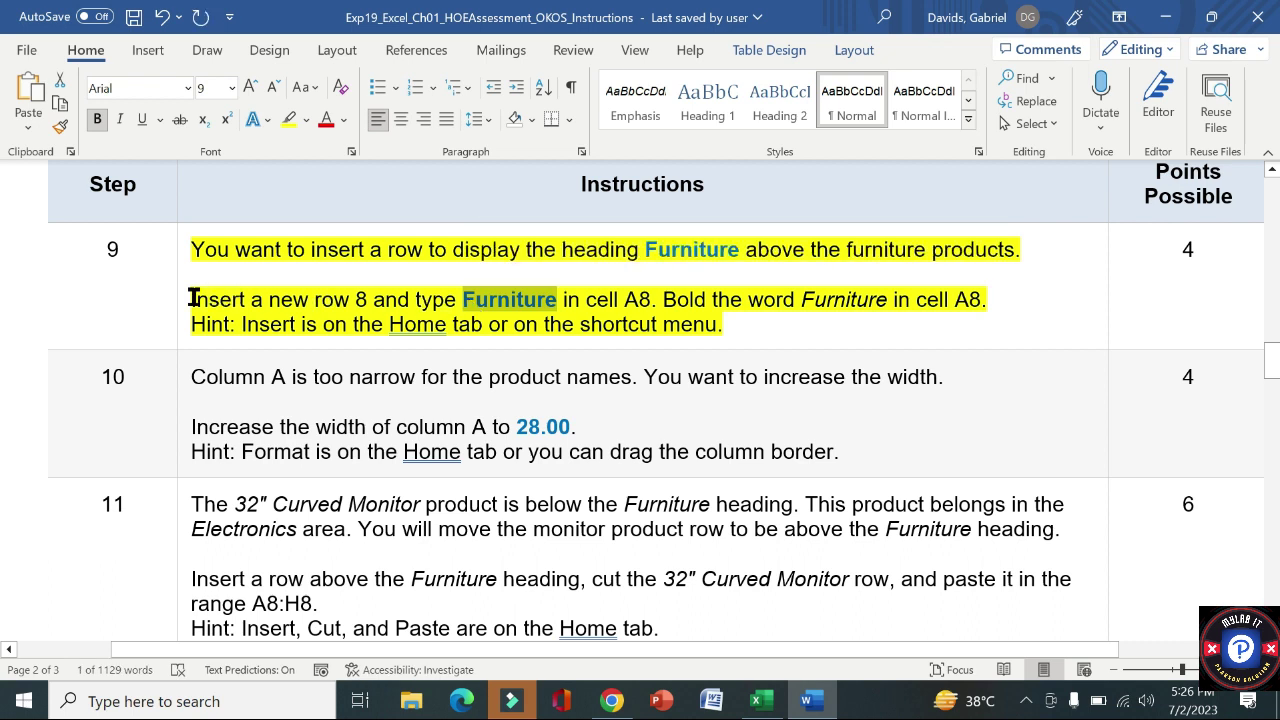
drag(191, 300, 660, 294)
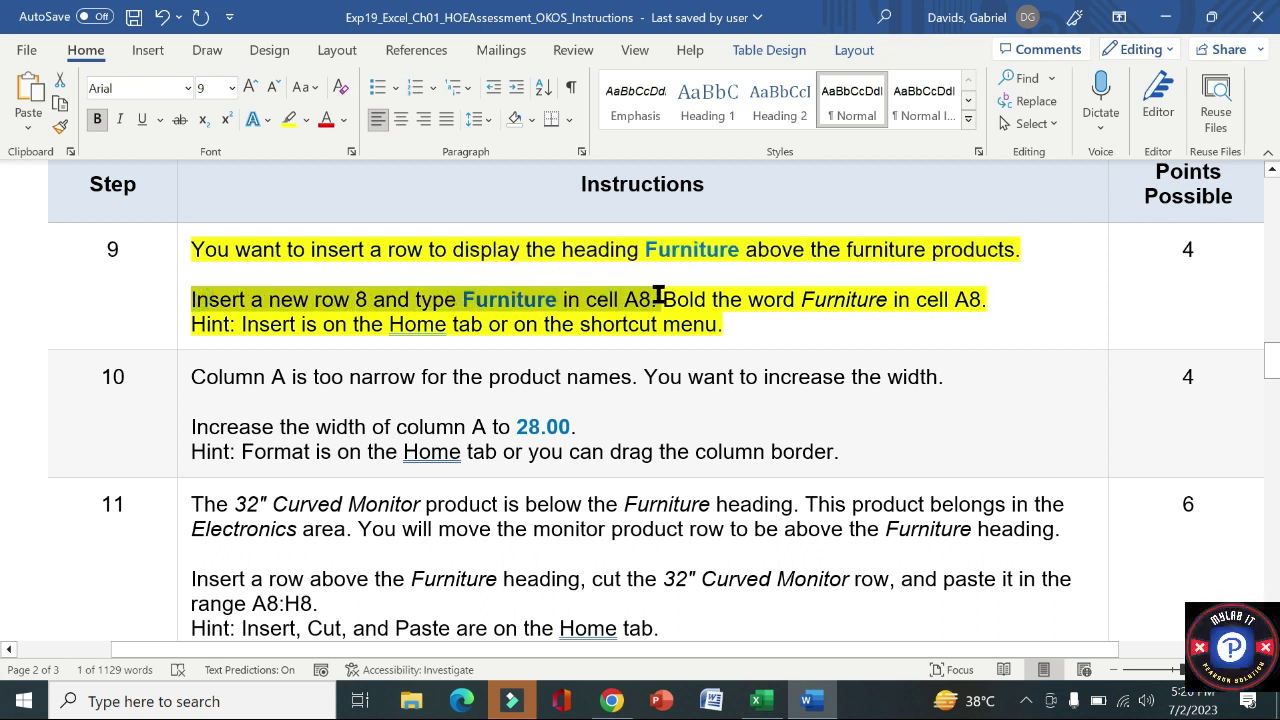
Switch to the Excel workbook and insert a new row 8 above the adjustable computer stand
click(760, 702)
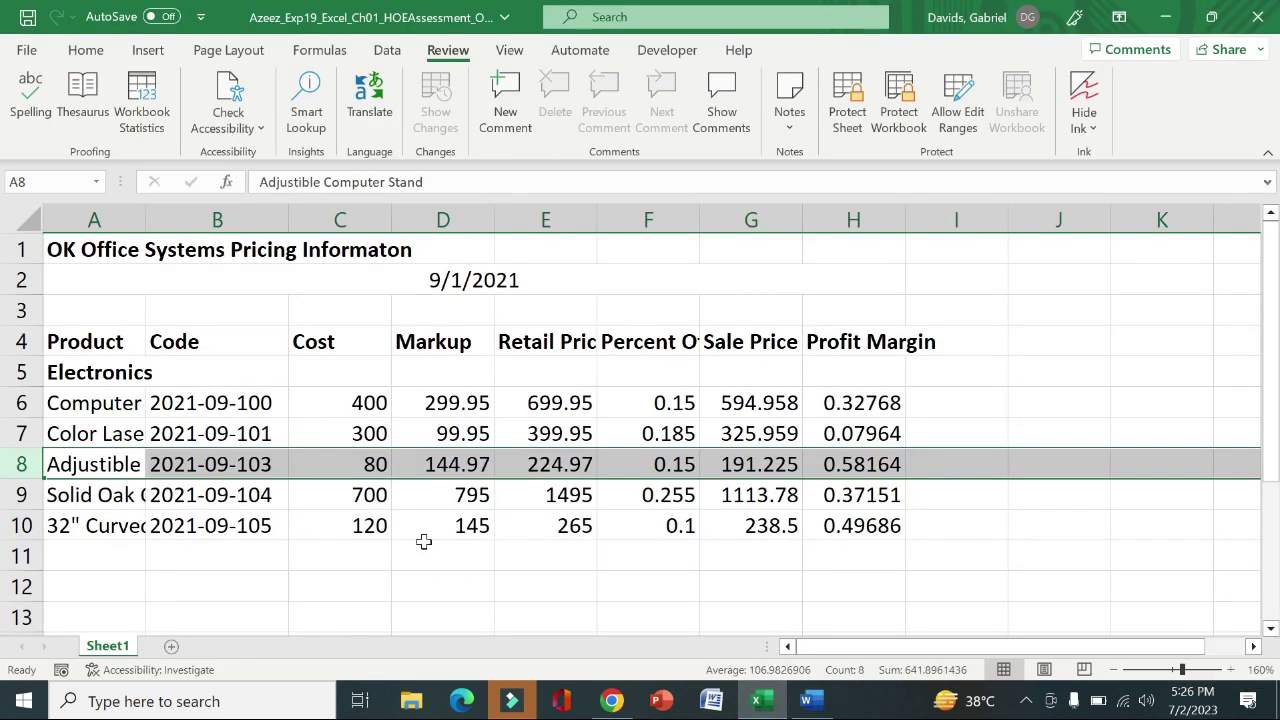
key(alt)
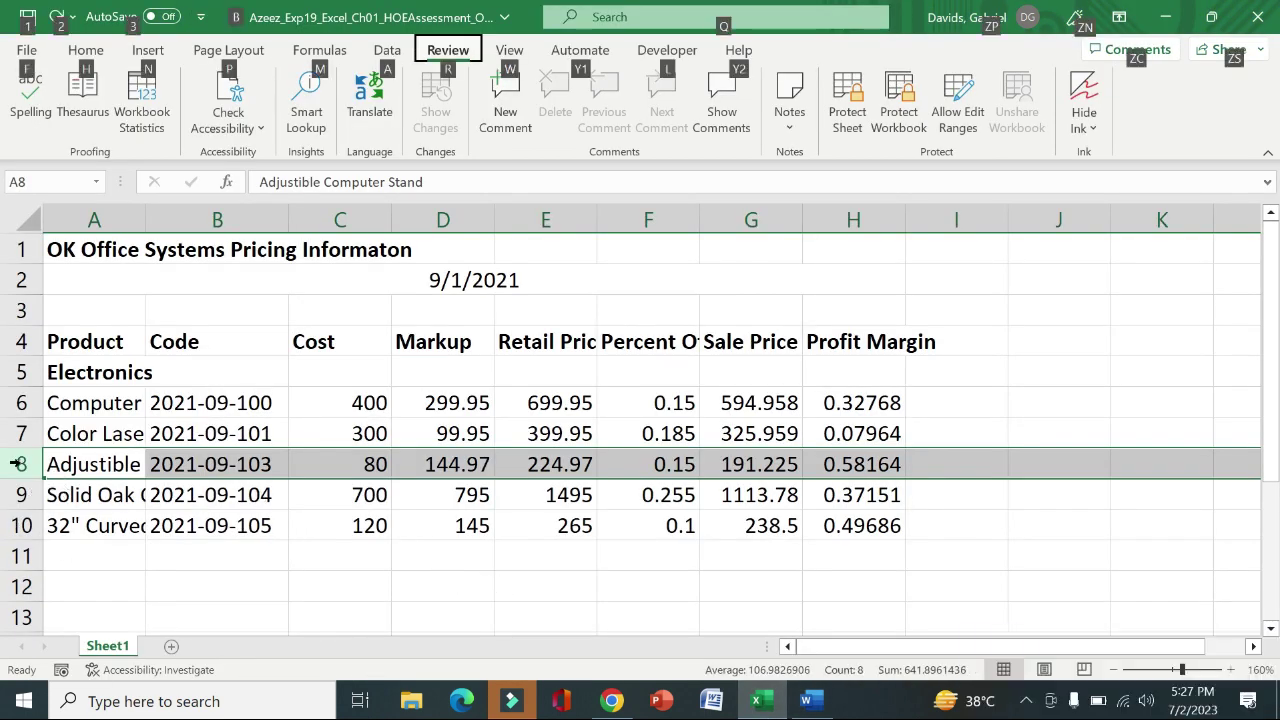
key(alt)
right_click(17, 464)
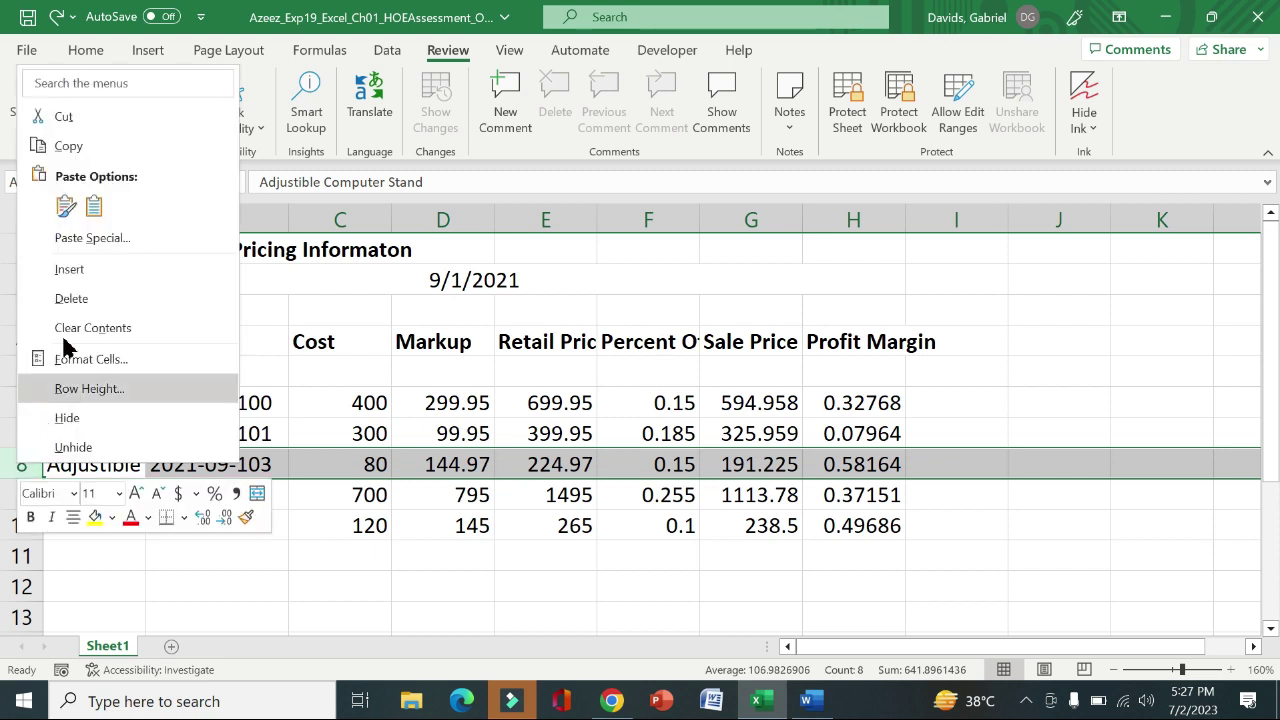
click(70, 269)
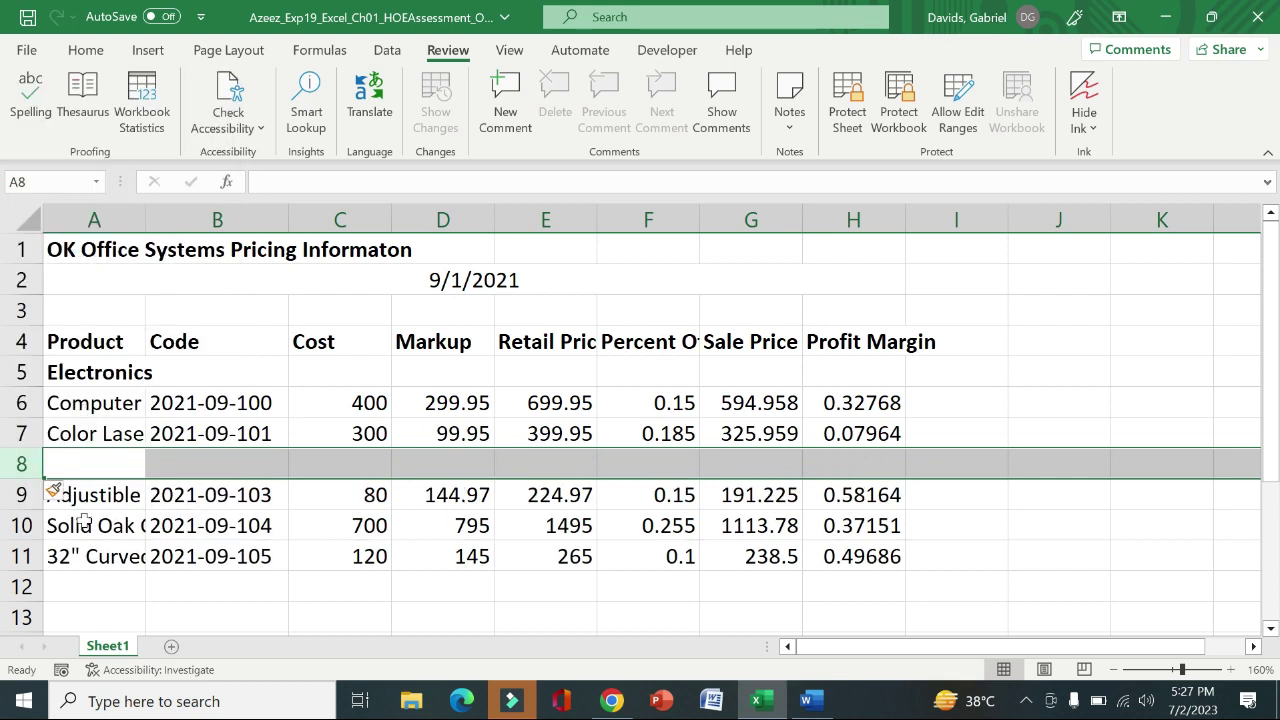
Paste the heading Furniture into cell A8 without its source formatting and make it bold
click(110, 463)
key(ctrl+v)
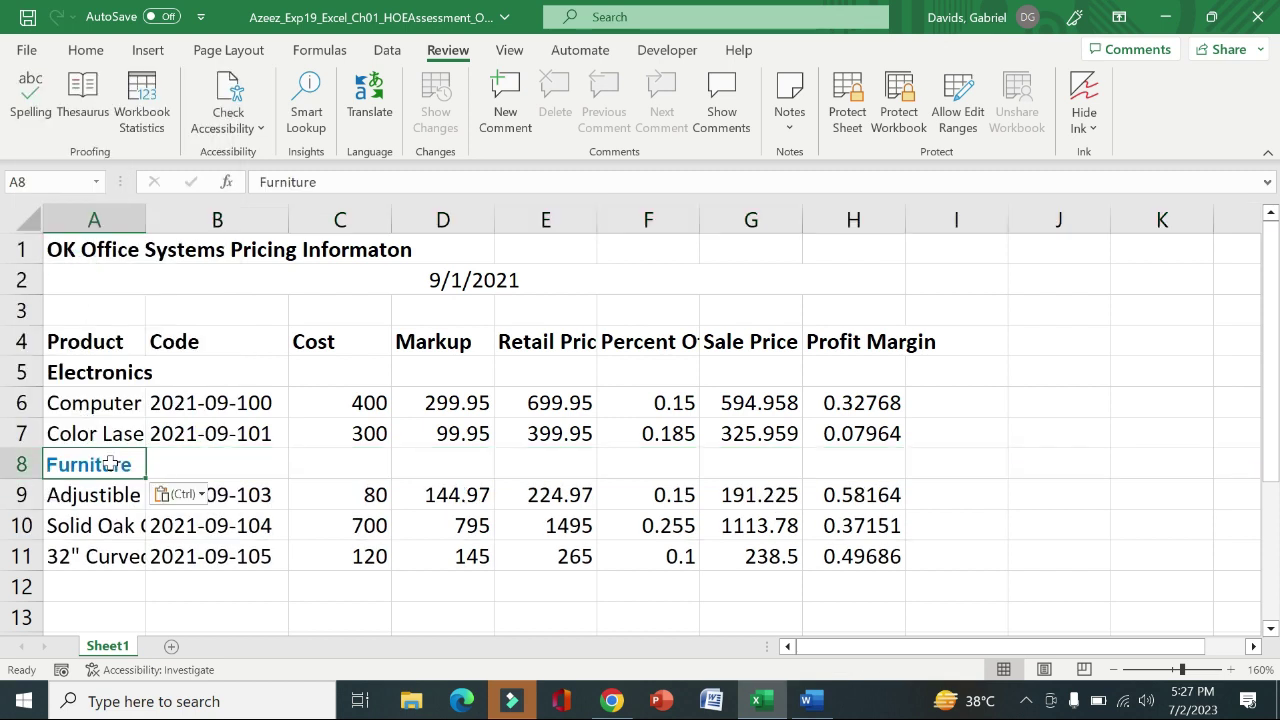
click(178, 494)
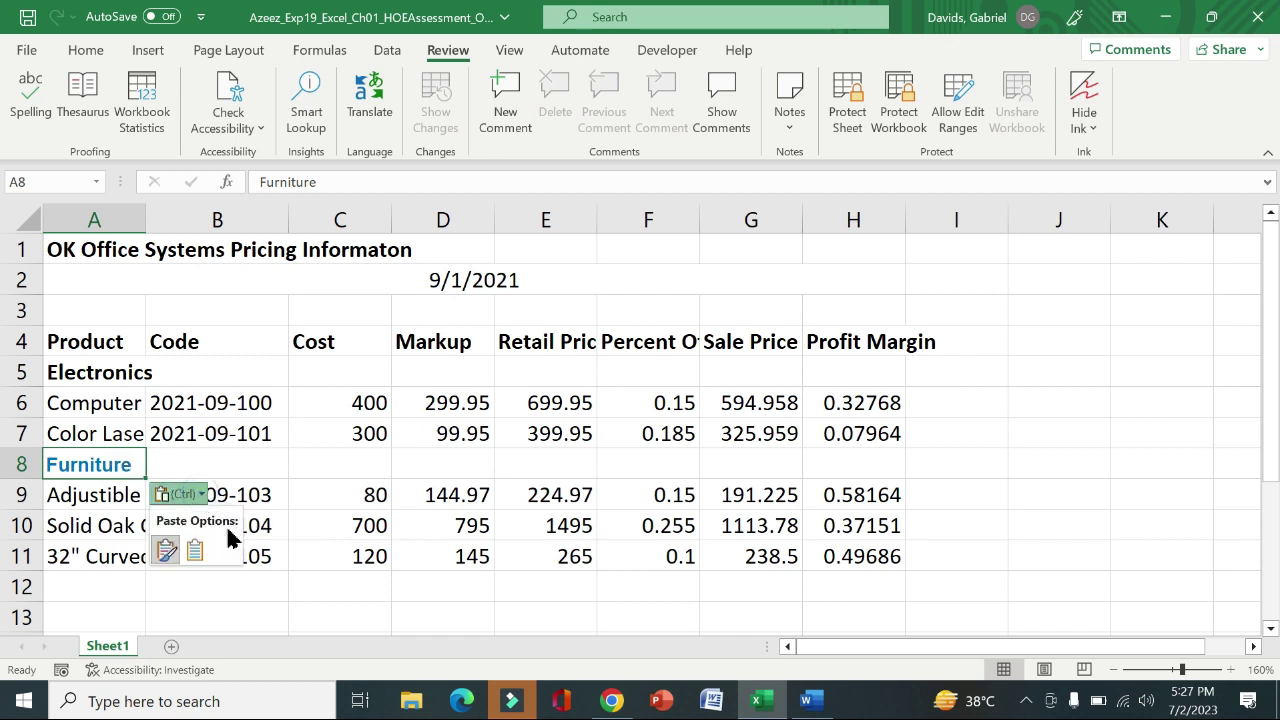
click(197, 554)
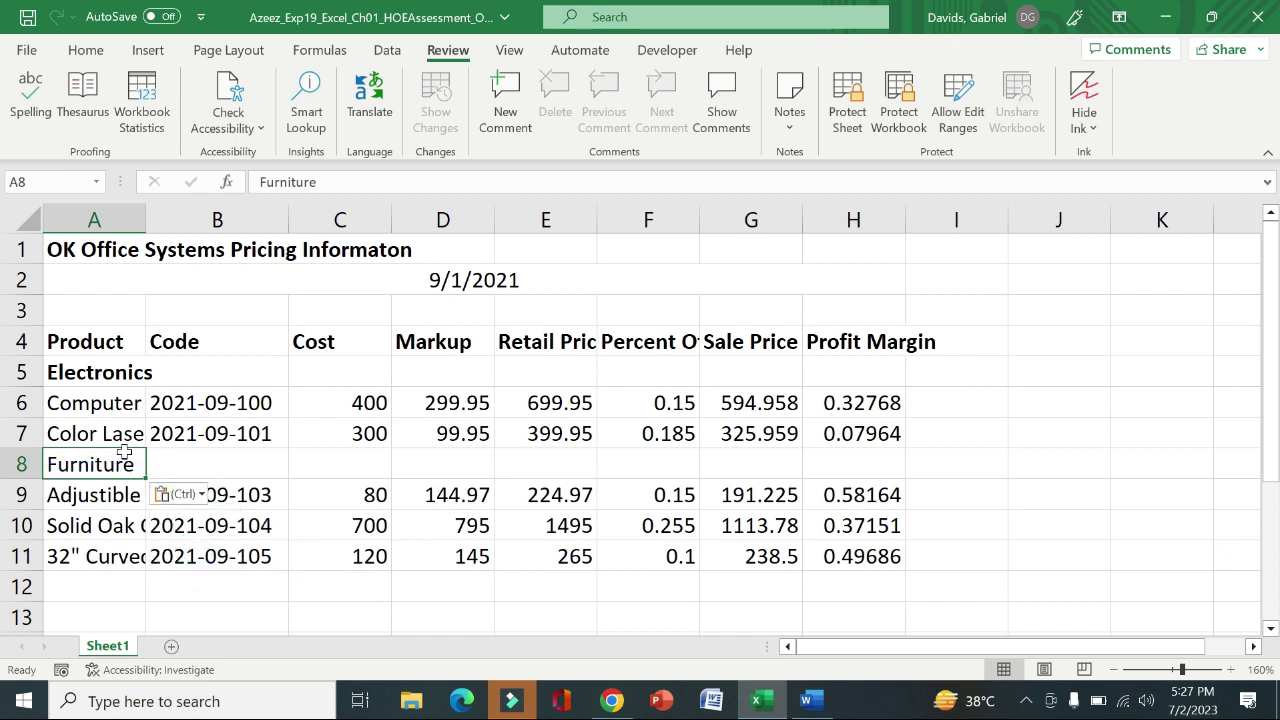
click(86, 50)
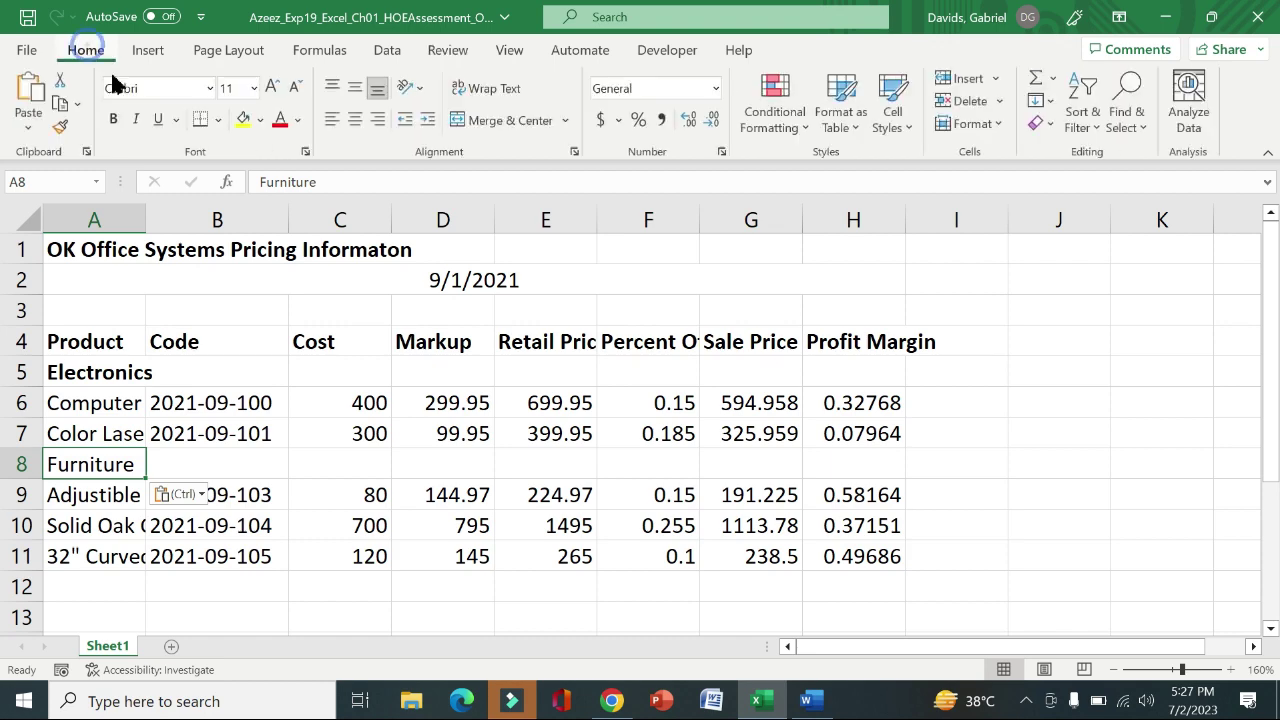
click(113, 119)
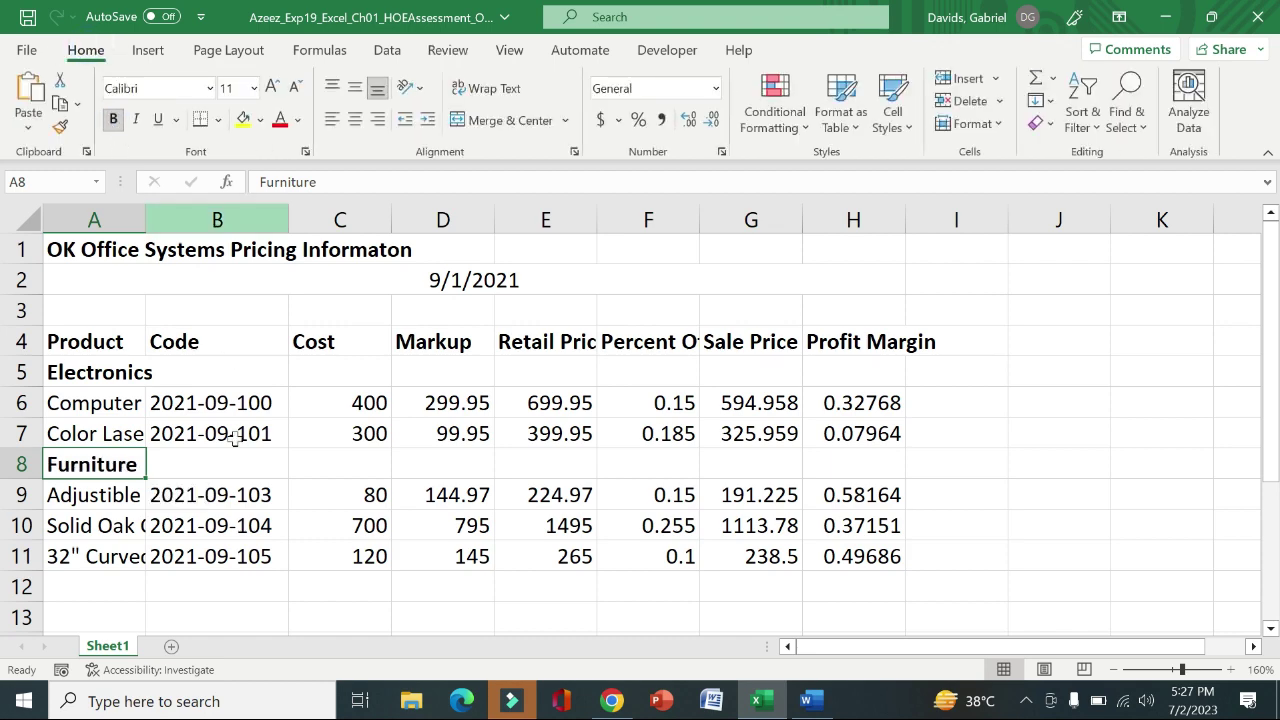
Switch to the Word instructions, remove the highlight from step 9, and highlight the step 10 instruction in yellow
click(807, 701)
drag(663, 299, 737, 323)
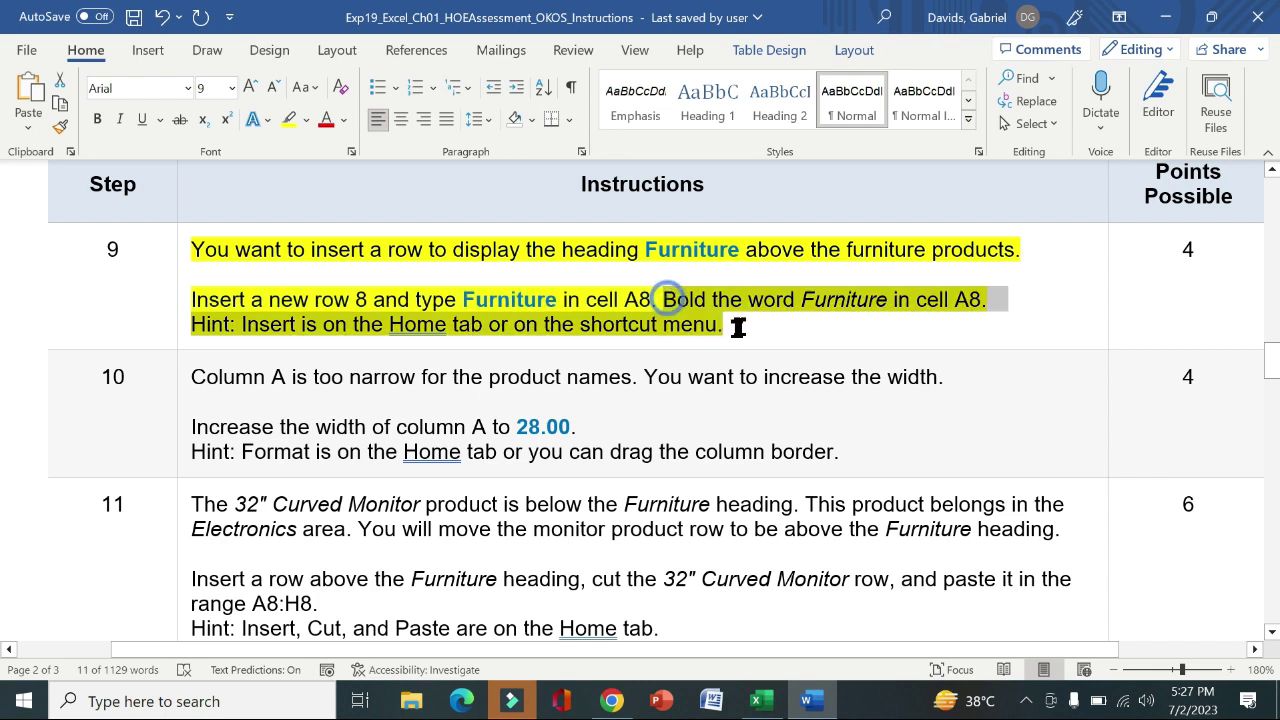
click(184, 301)
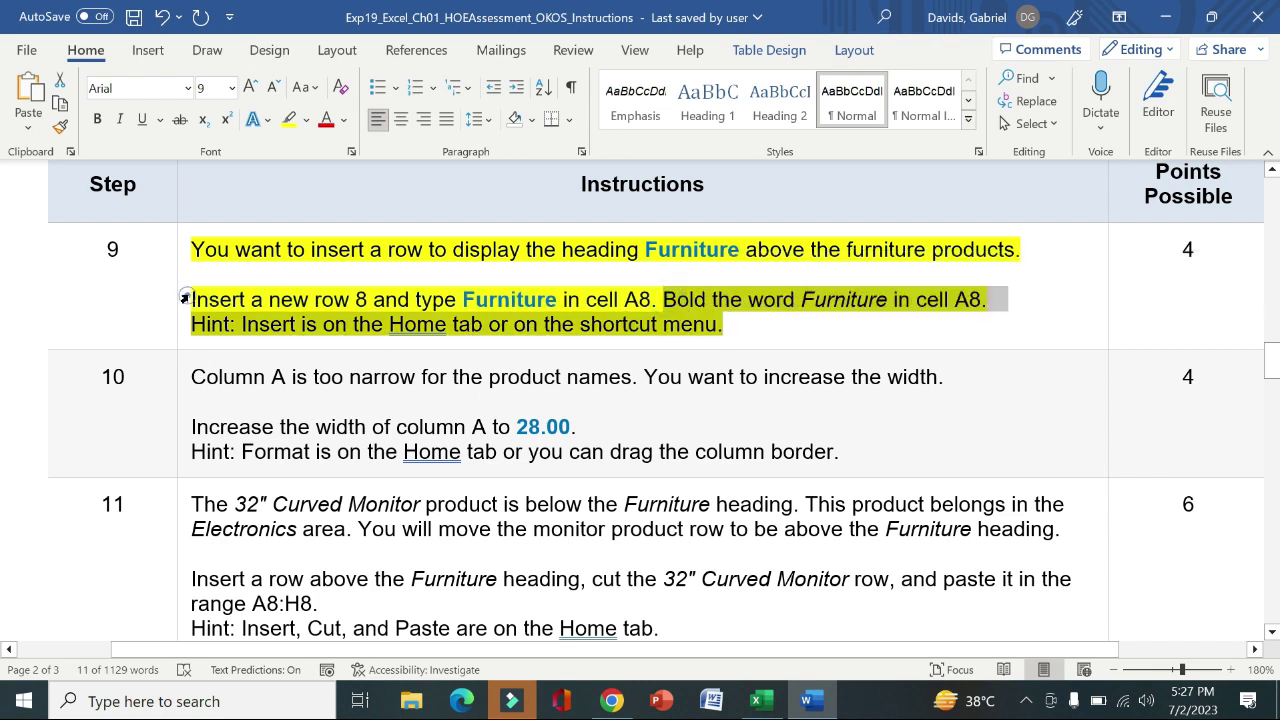
click(265, 263)
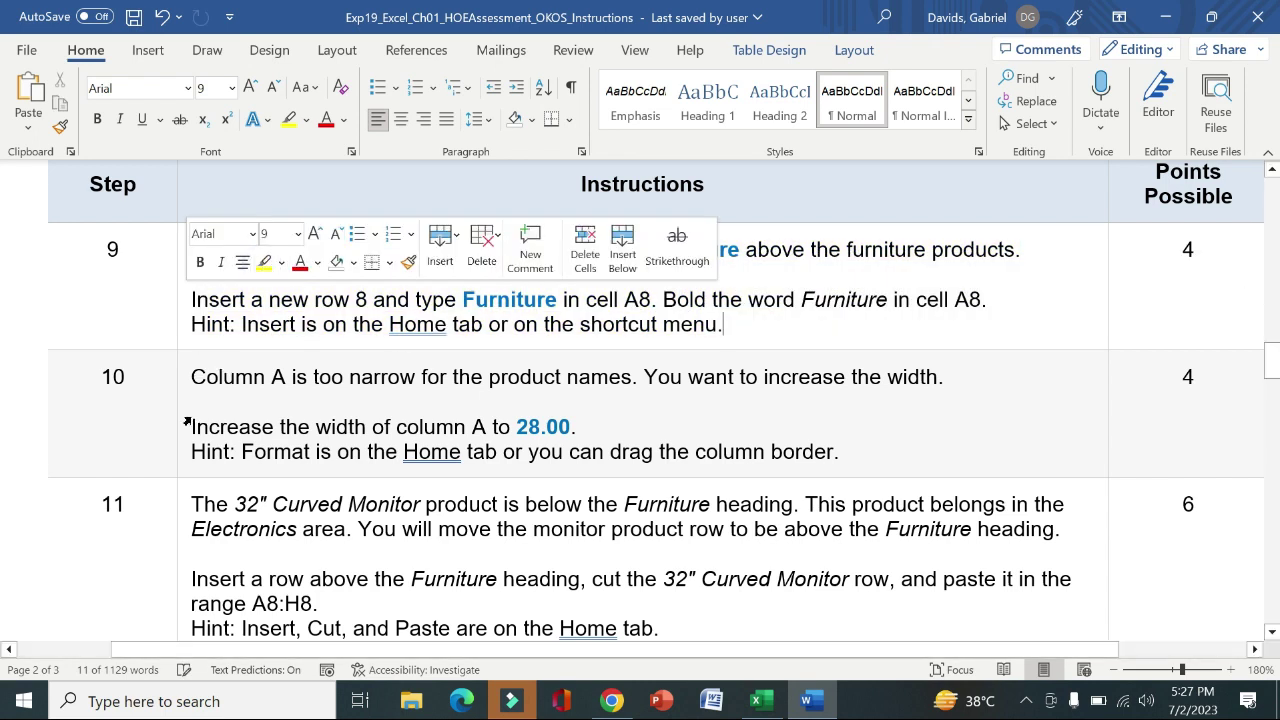
click(179, 411)
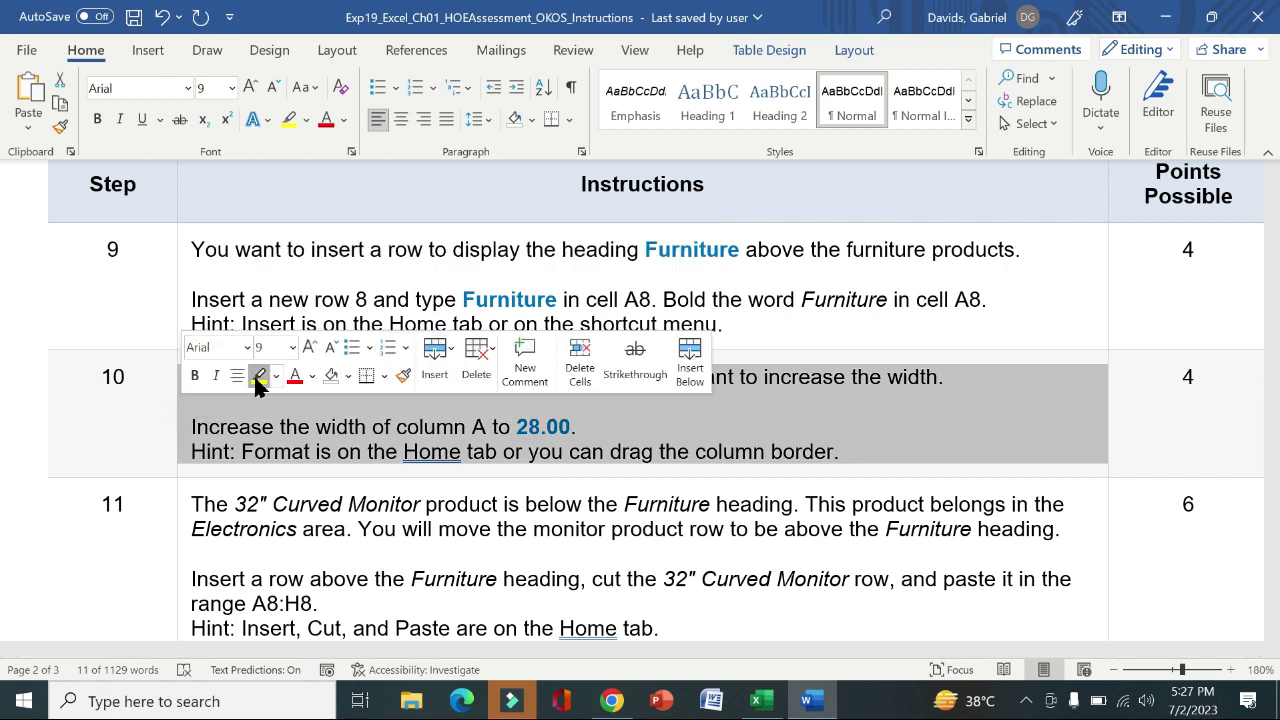
click(258, 377)
click(175, 435)
click(175, 435)
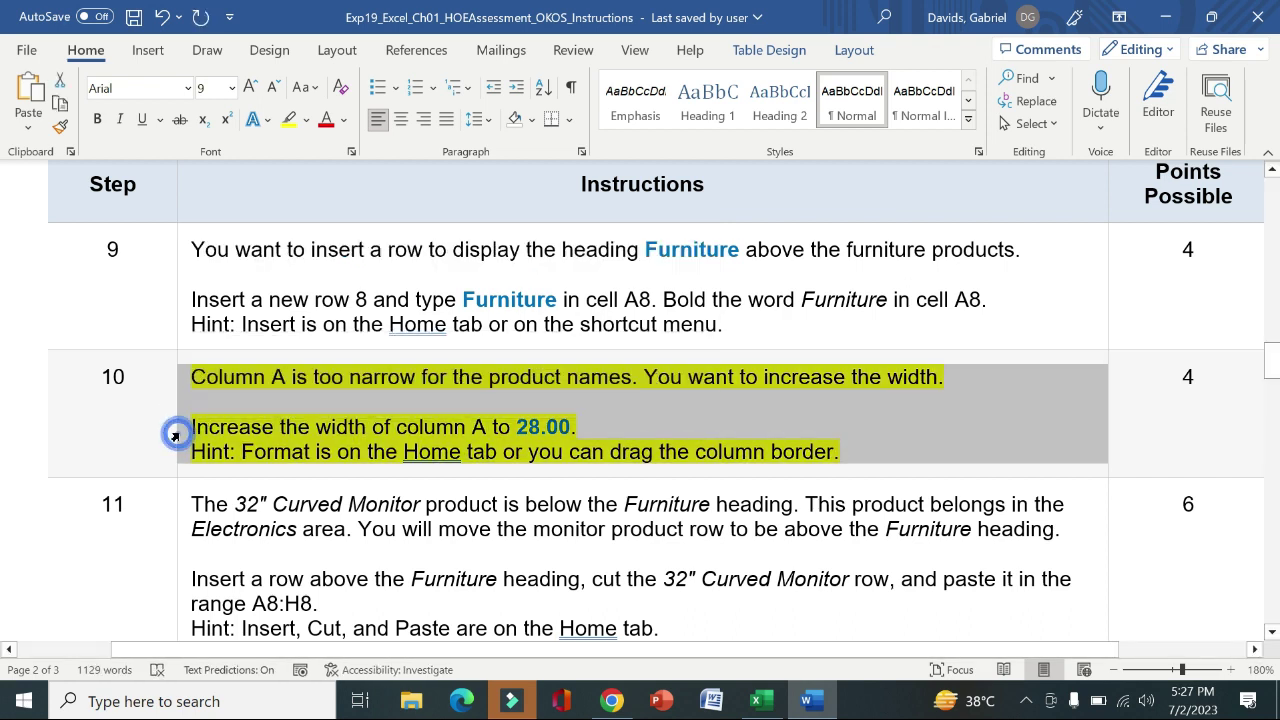
click(160, 432)
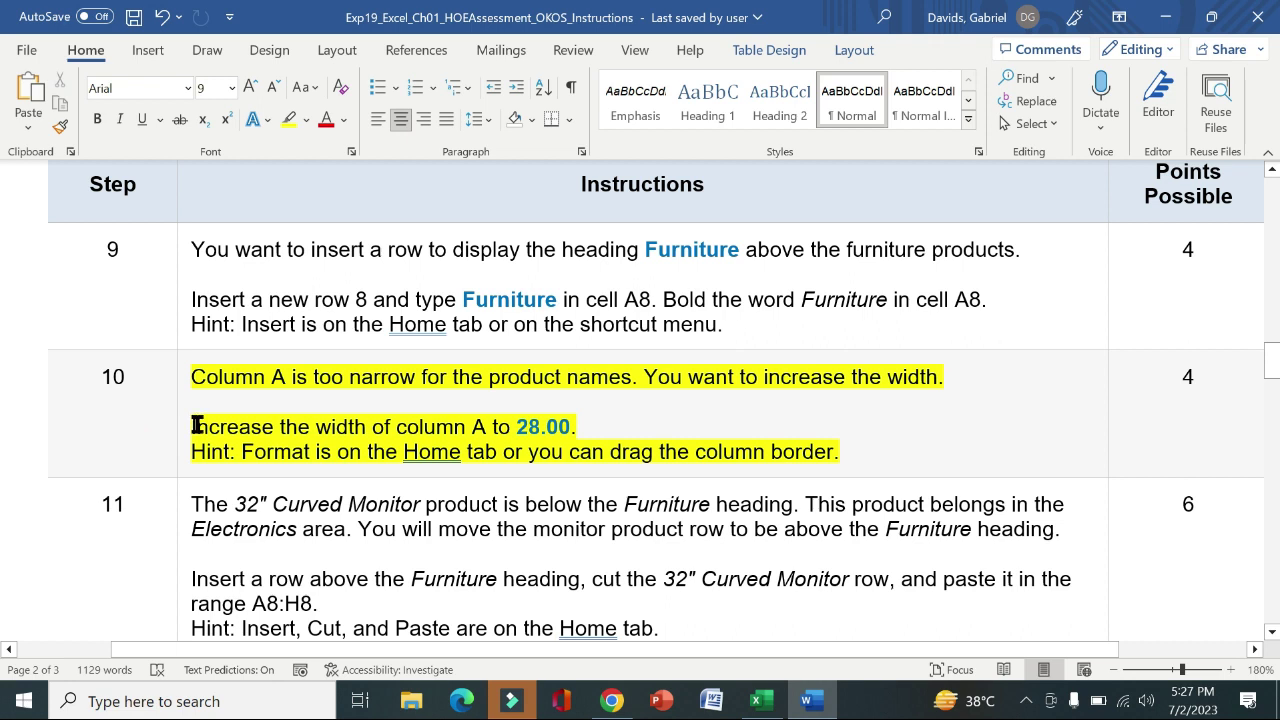
drag(197, 426, 580, 423)
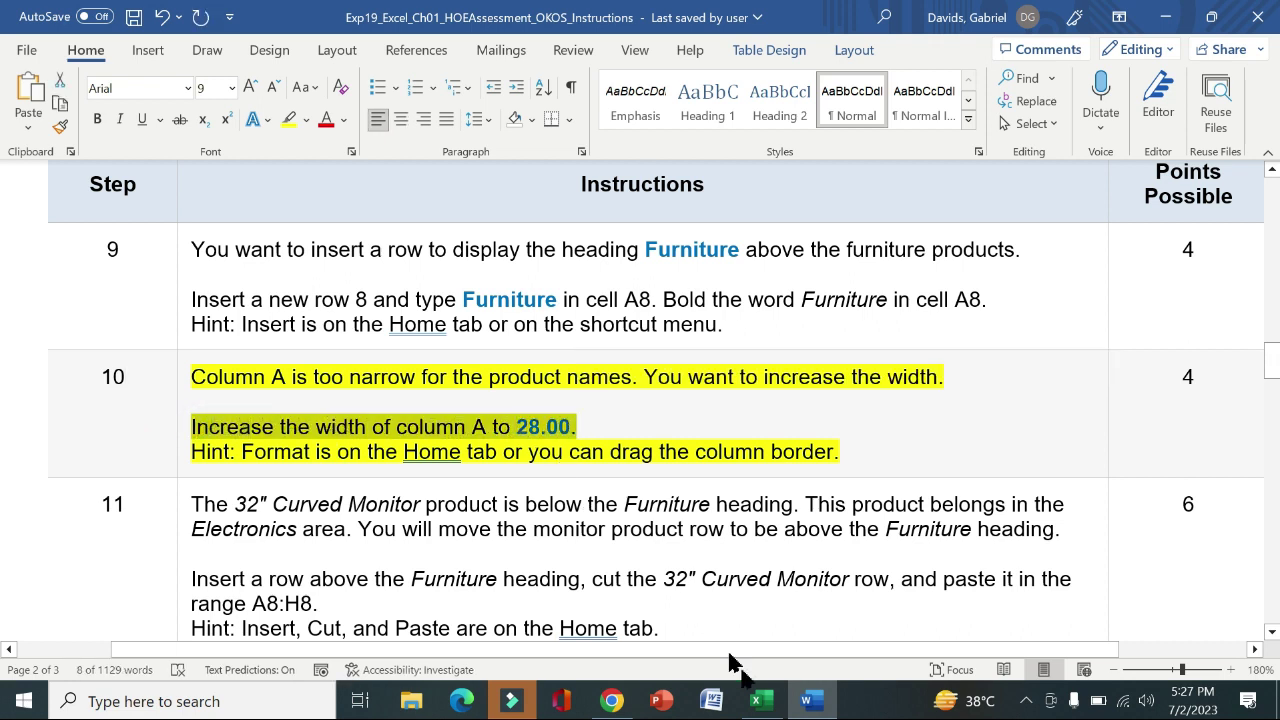
Switch to the Excel workbook and set the width of column A to 28.00
click(758, 701)
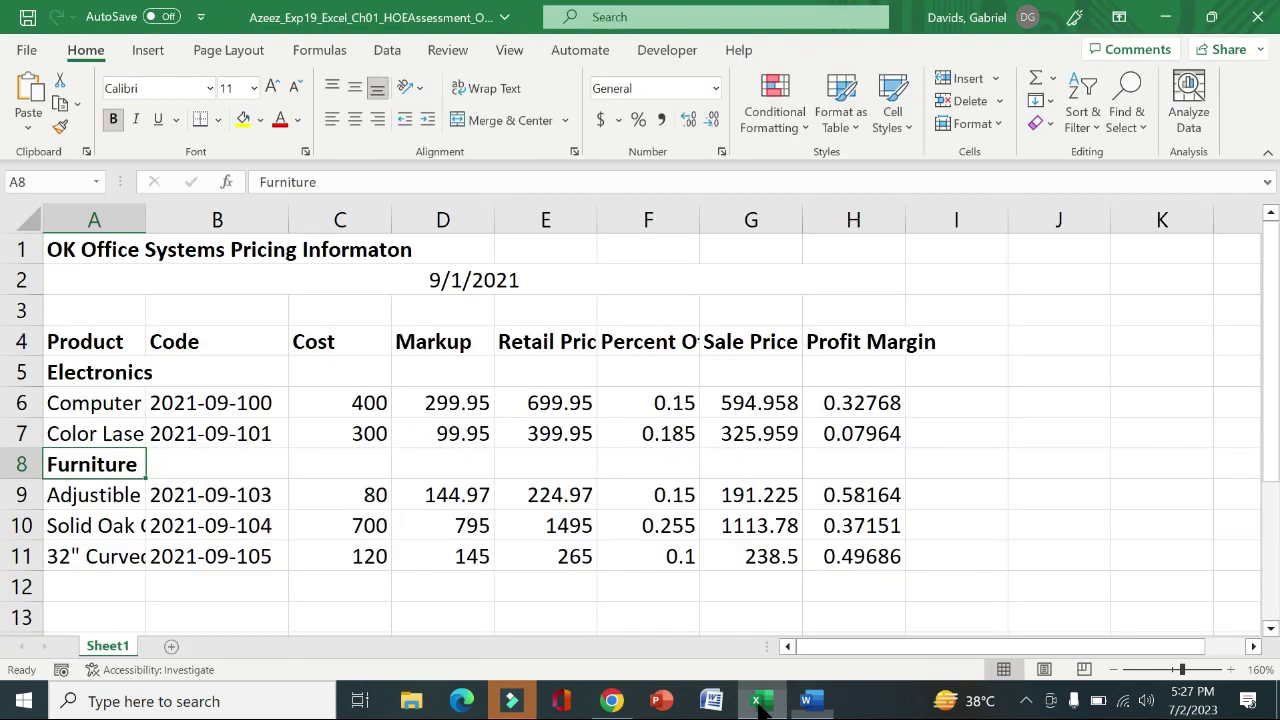
click(105, 220)
right_click(105, 220)
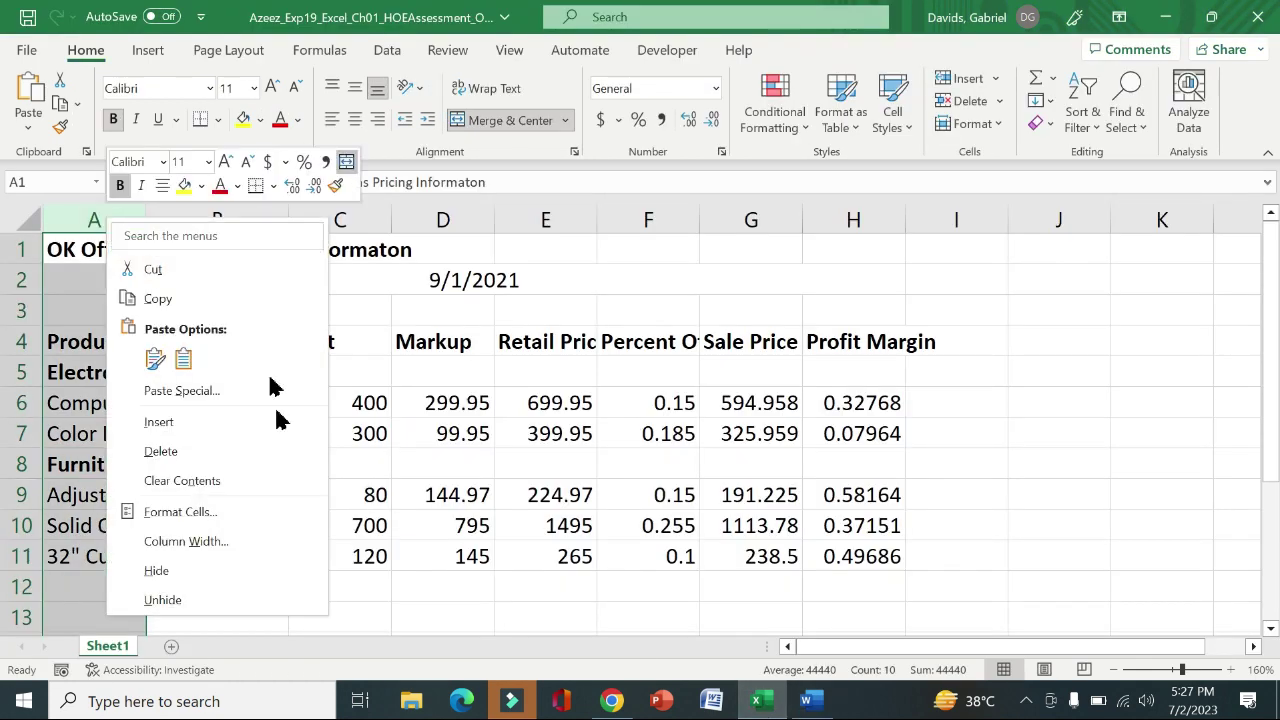
click(231, 534)
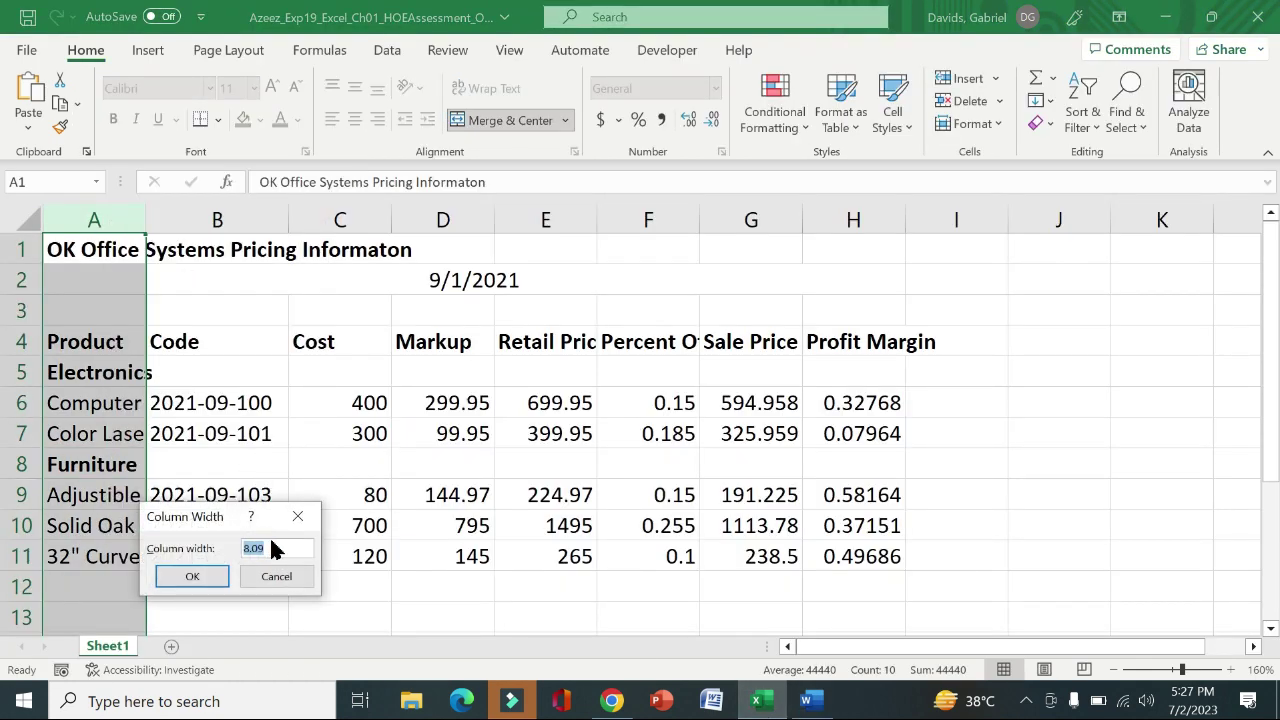
key(BackSpace)
click(193, 578)
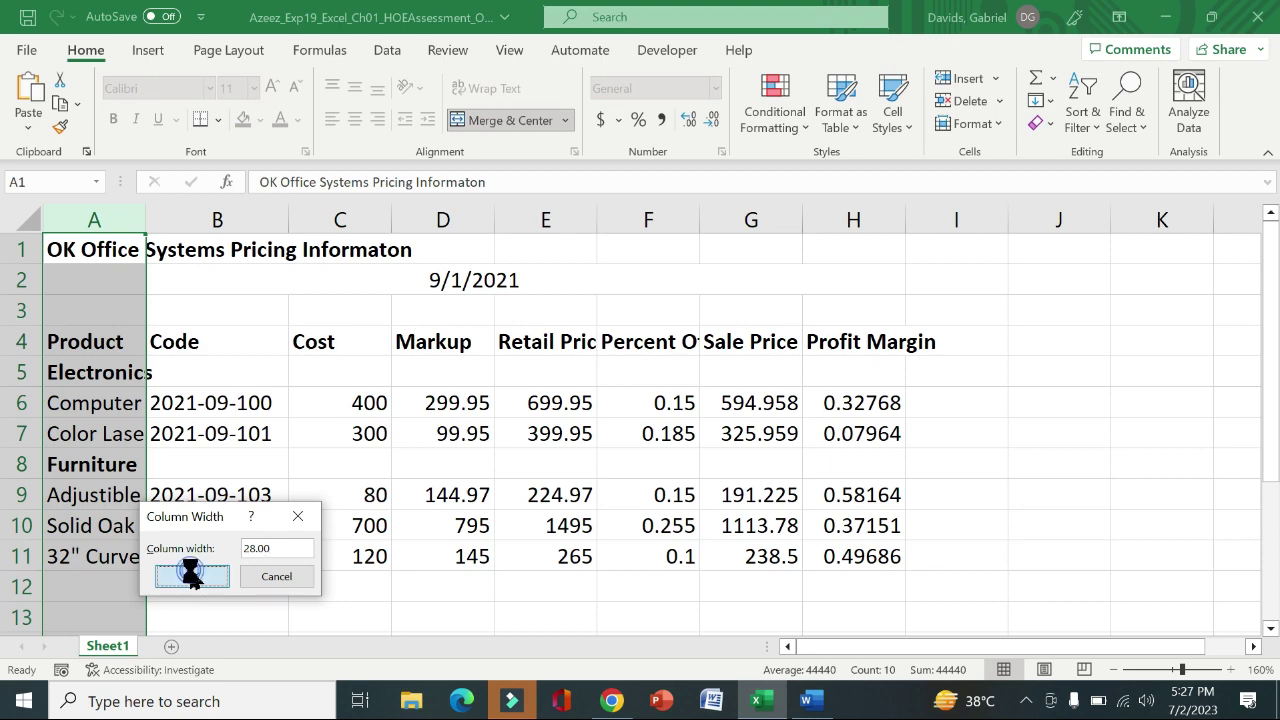
Switch to the Word instructions, remove the highlight from step 10, and highlight the step 11 instruction in yellow
click(806, 700)
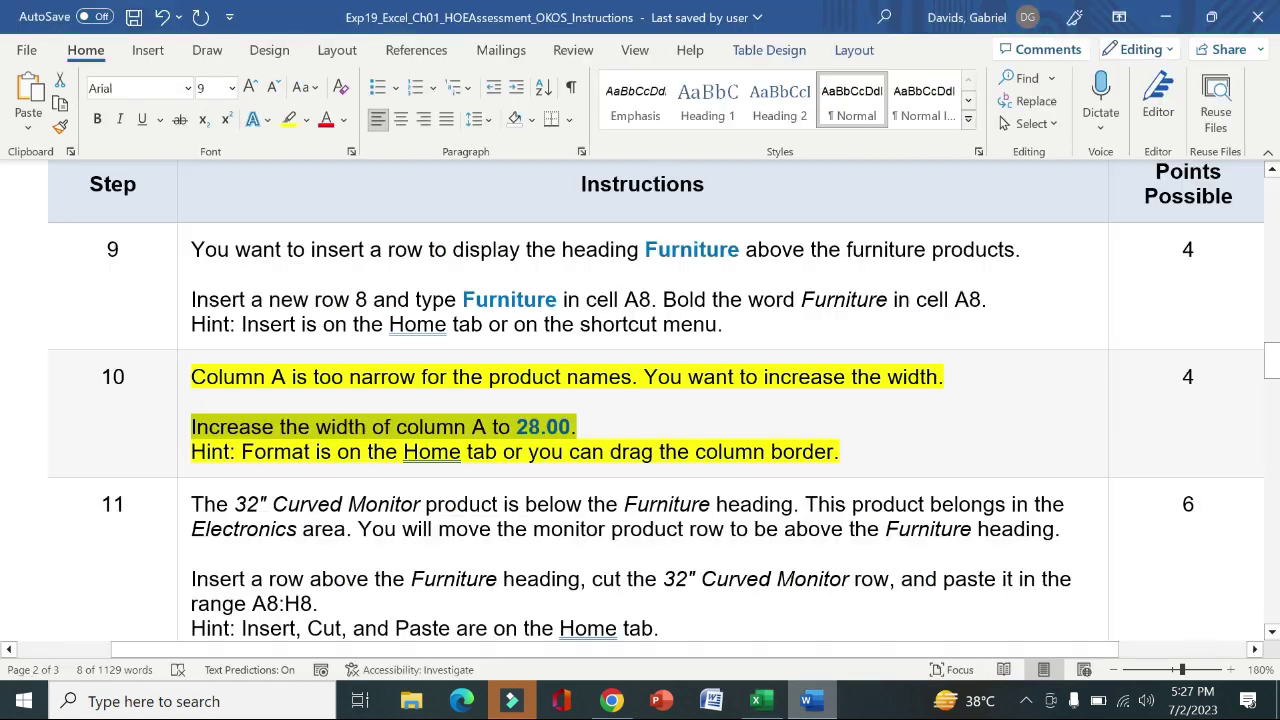
click(185, 405)
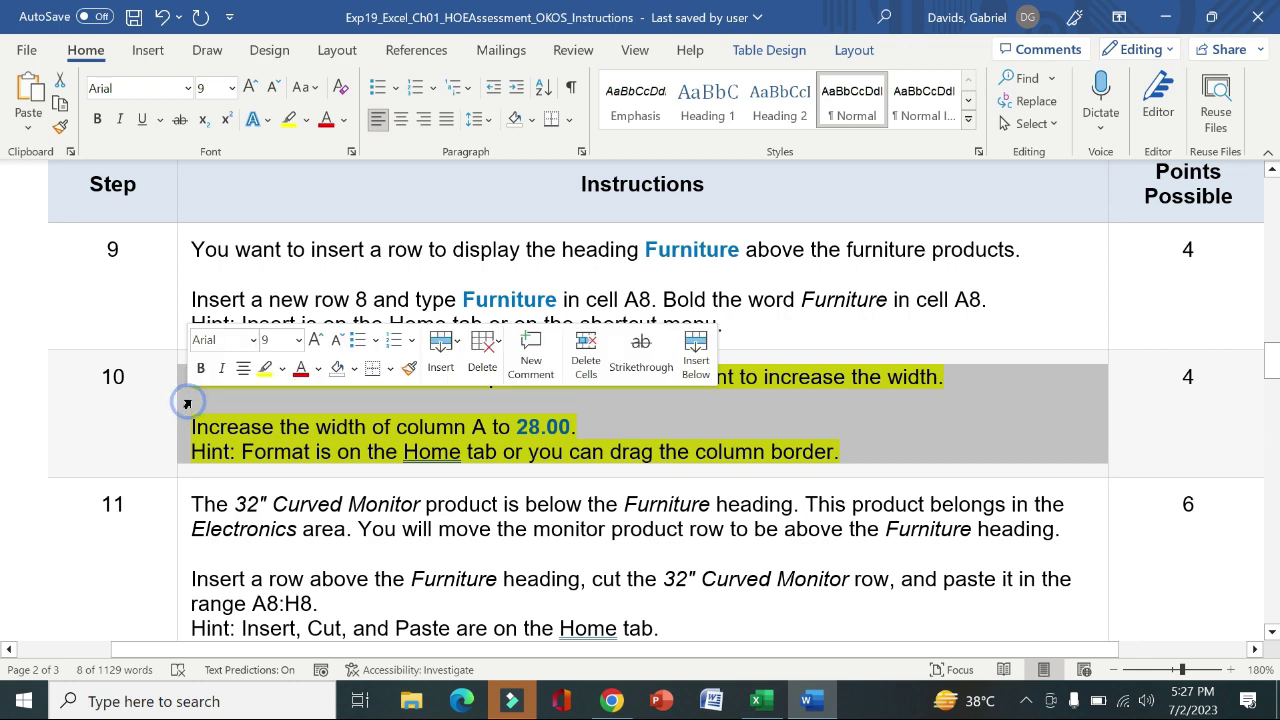
click(266, 369)
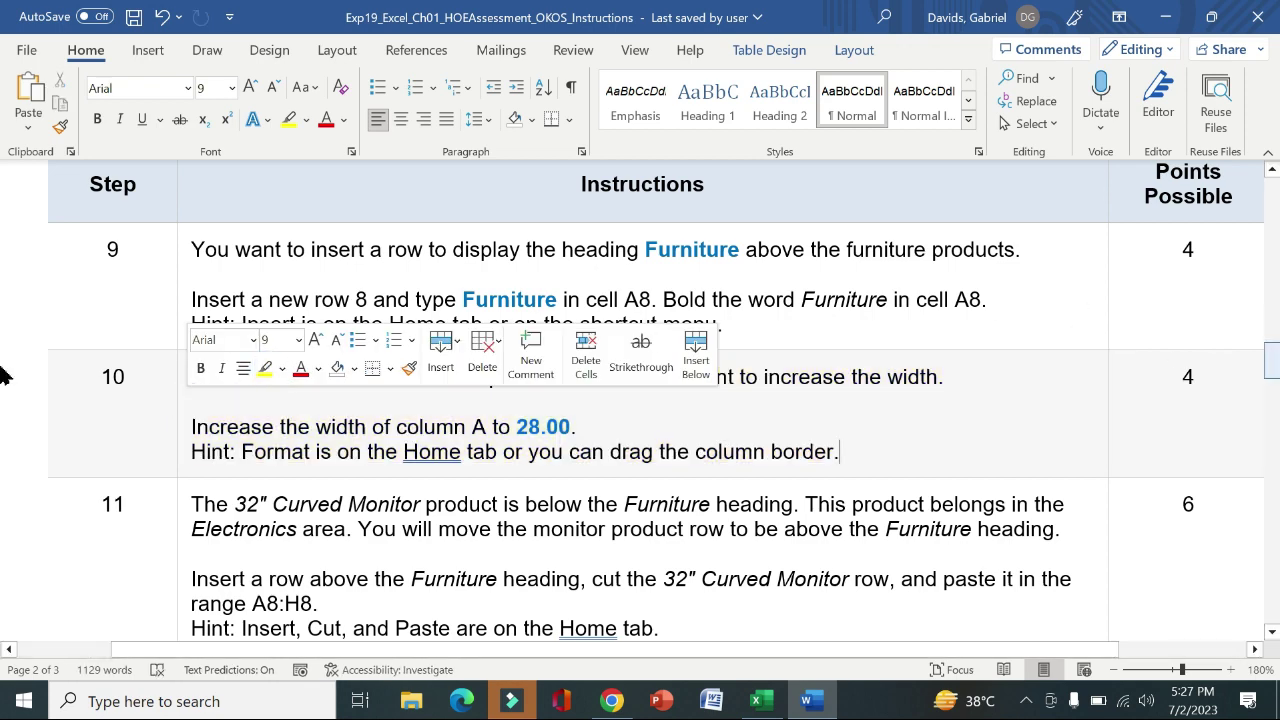
drag(1273, 370, 1273, 390)
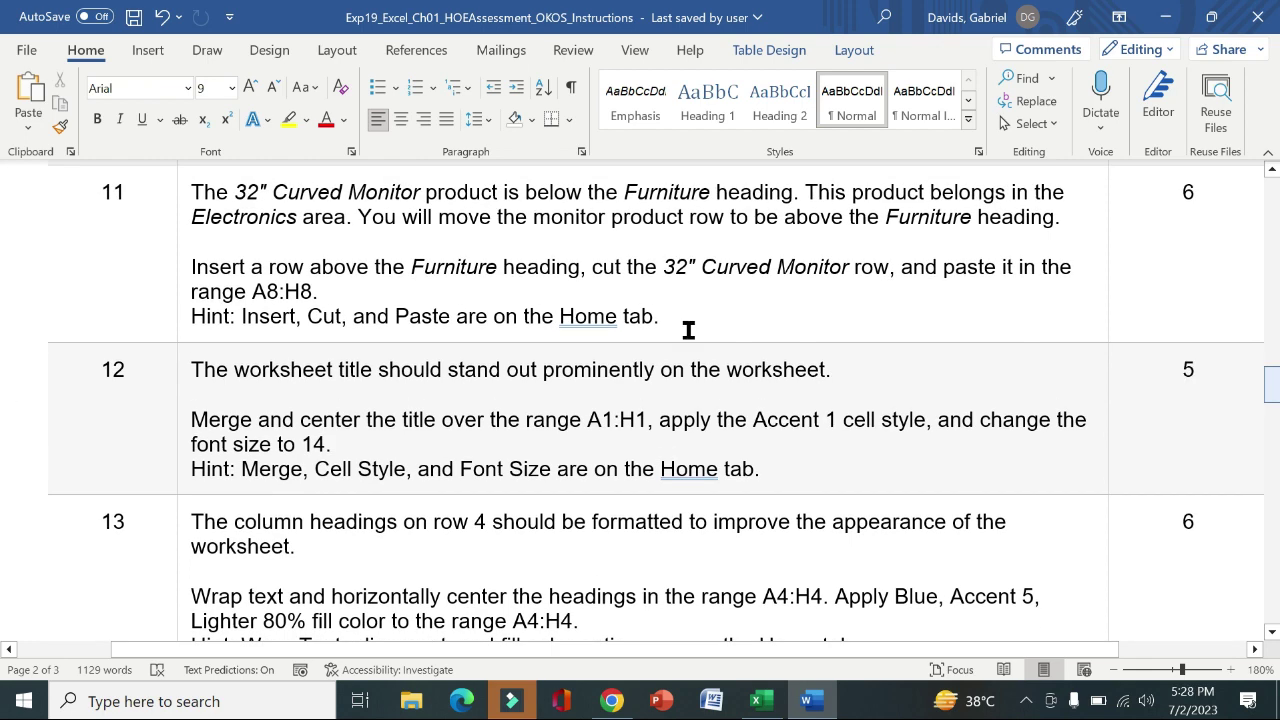
click(184, 245)
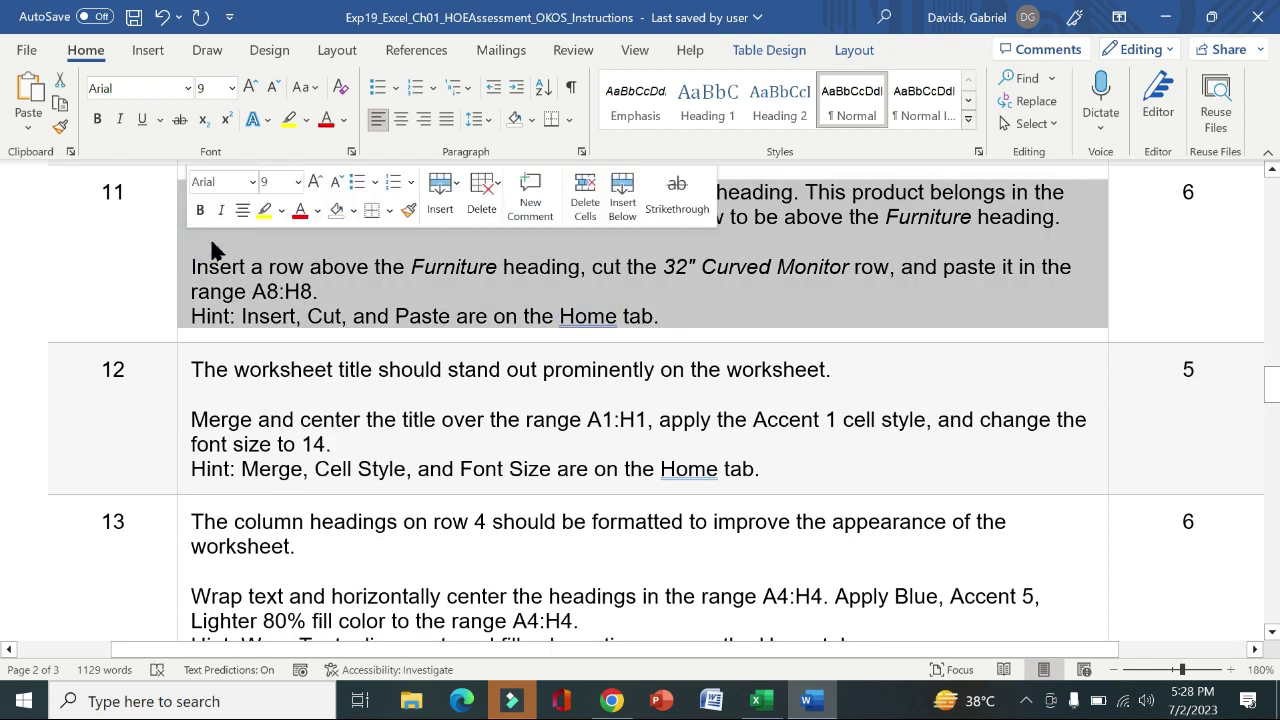
click(264, 210)
click(130, 252)
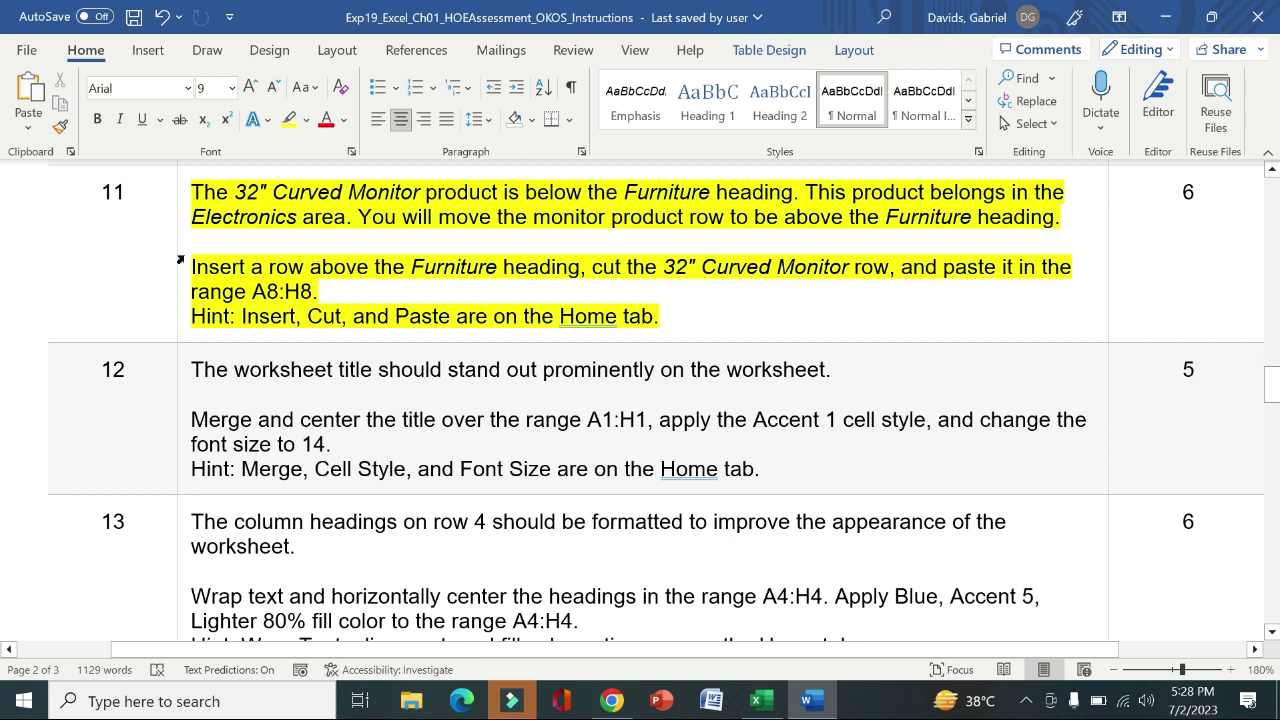
Select the step 11 wording about inserting a row, and in the Excel workbook insert a blank row 8 above the Furniture heading
drag(194, 262, 360, 290)
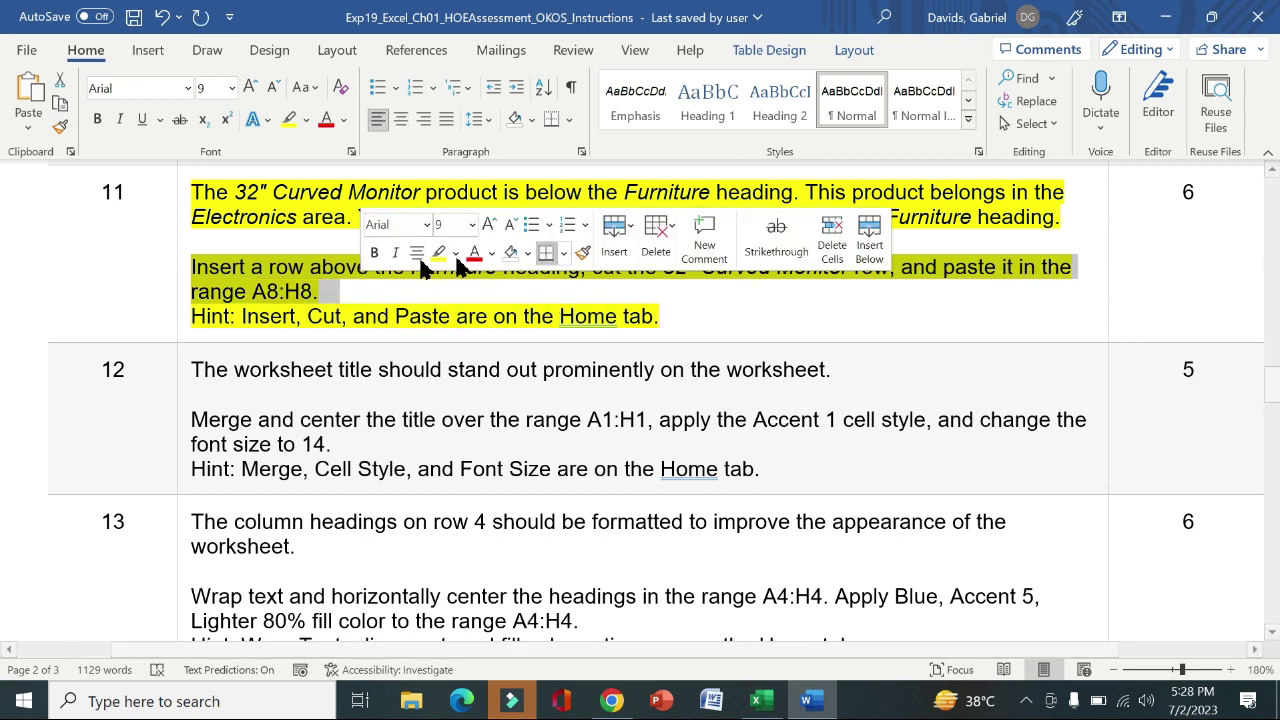
click(332, 291)
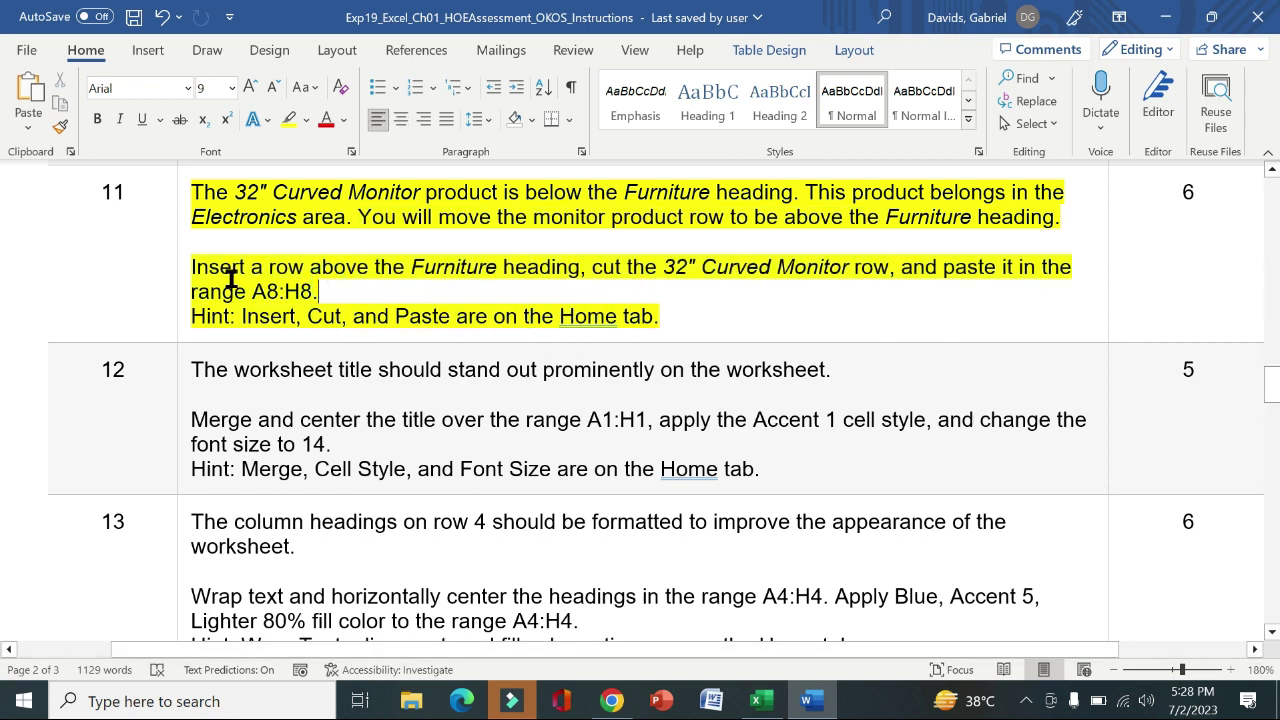
drag(192, 268, 586, 268)
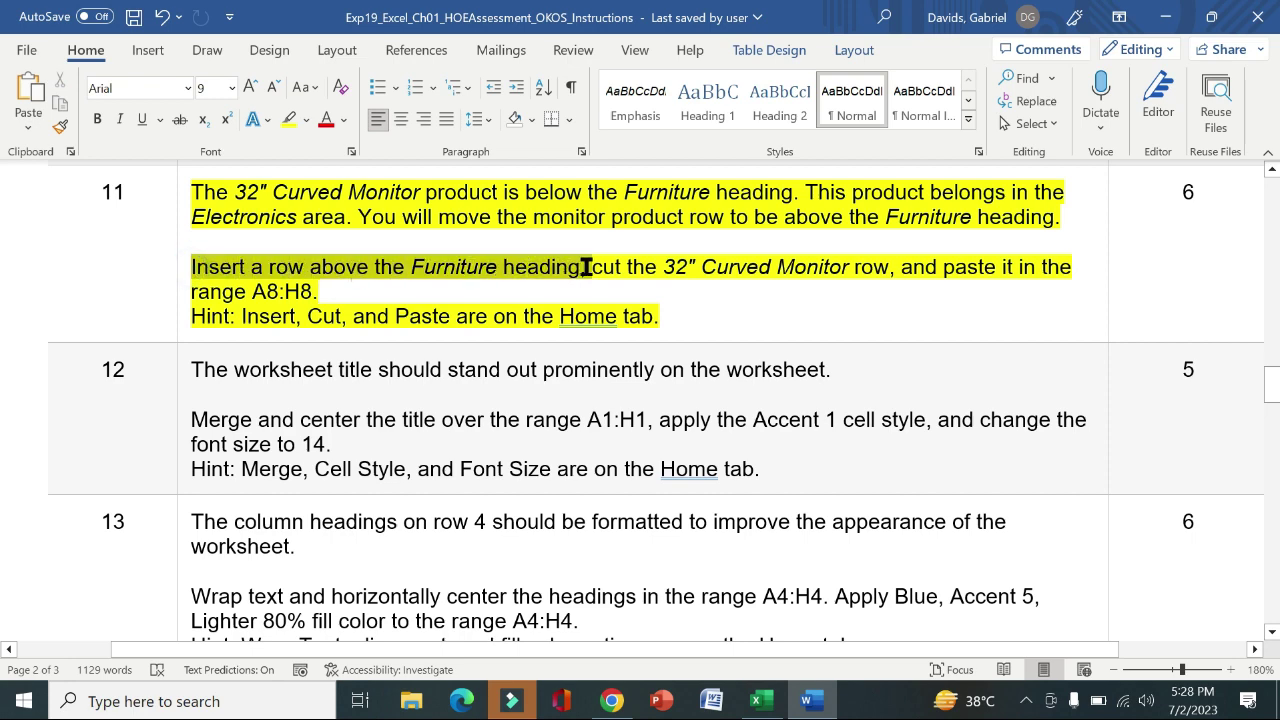
click(753, 692)
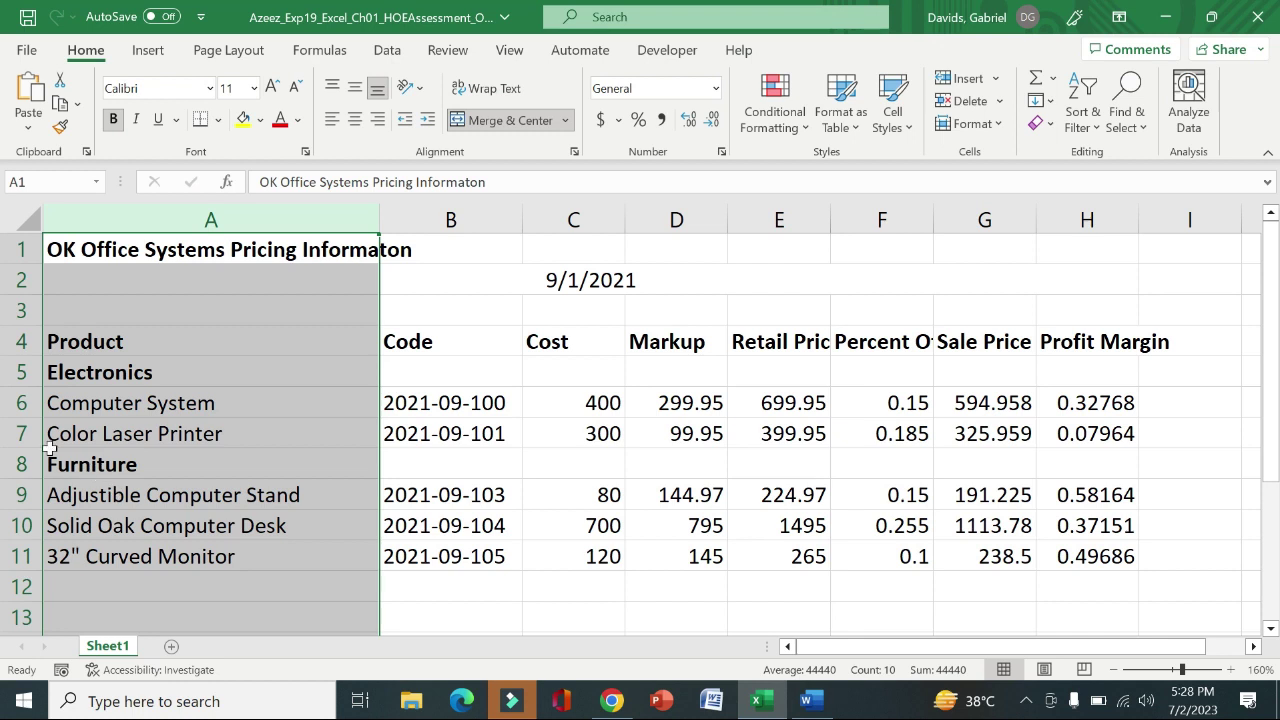
click(22, 458)
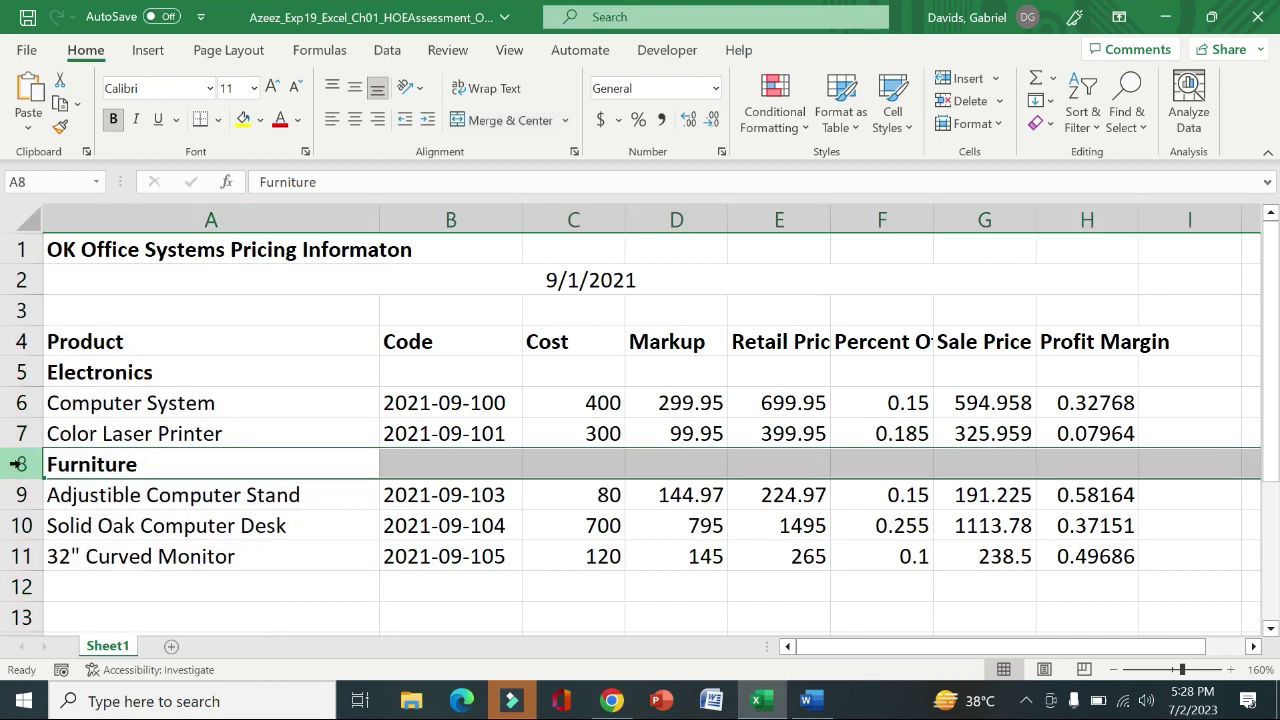
right_click(18, 465)
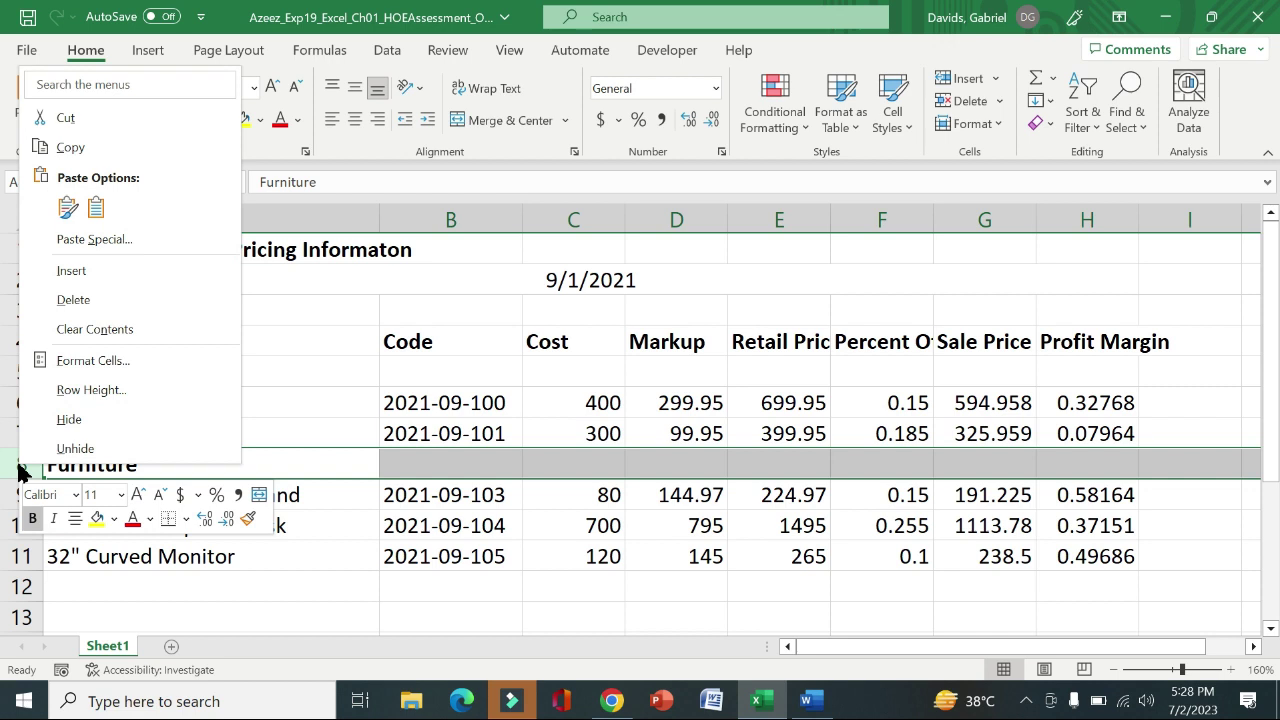
click(109, 277)
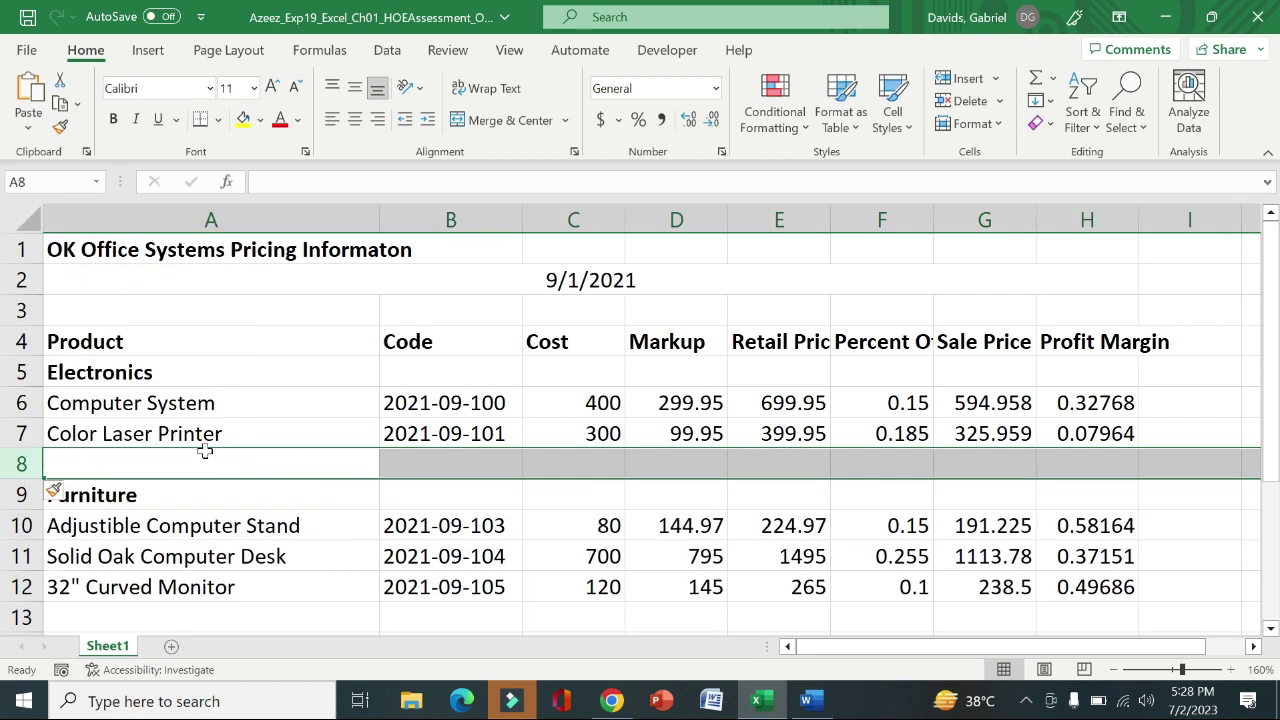
Return to the Word instructions and select the step 11 wording about cutting the 32" Curved Monitor row and pasting it in A8:H8
click(810, 700)
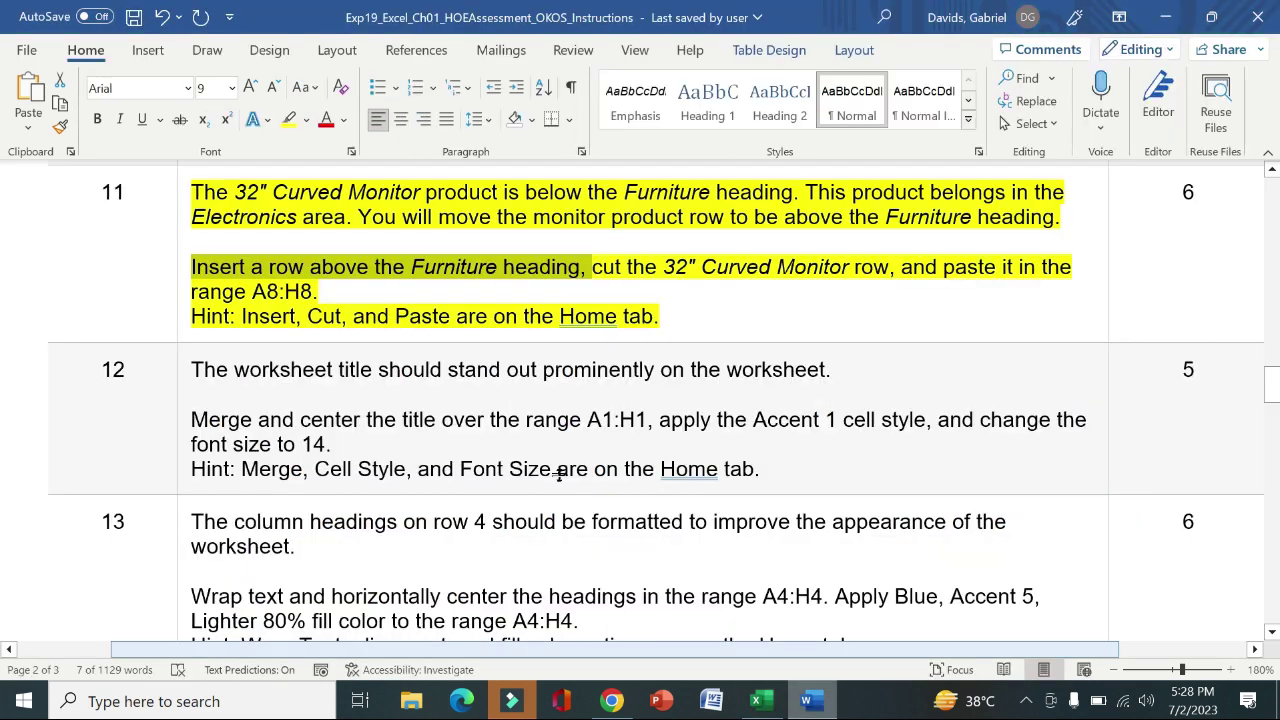
drag(607, 268, 651, 286)
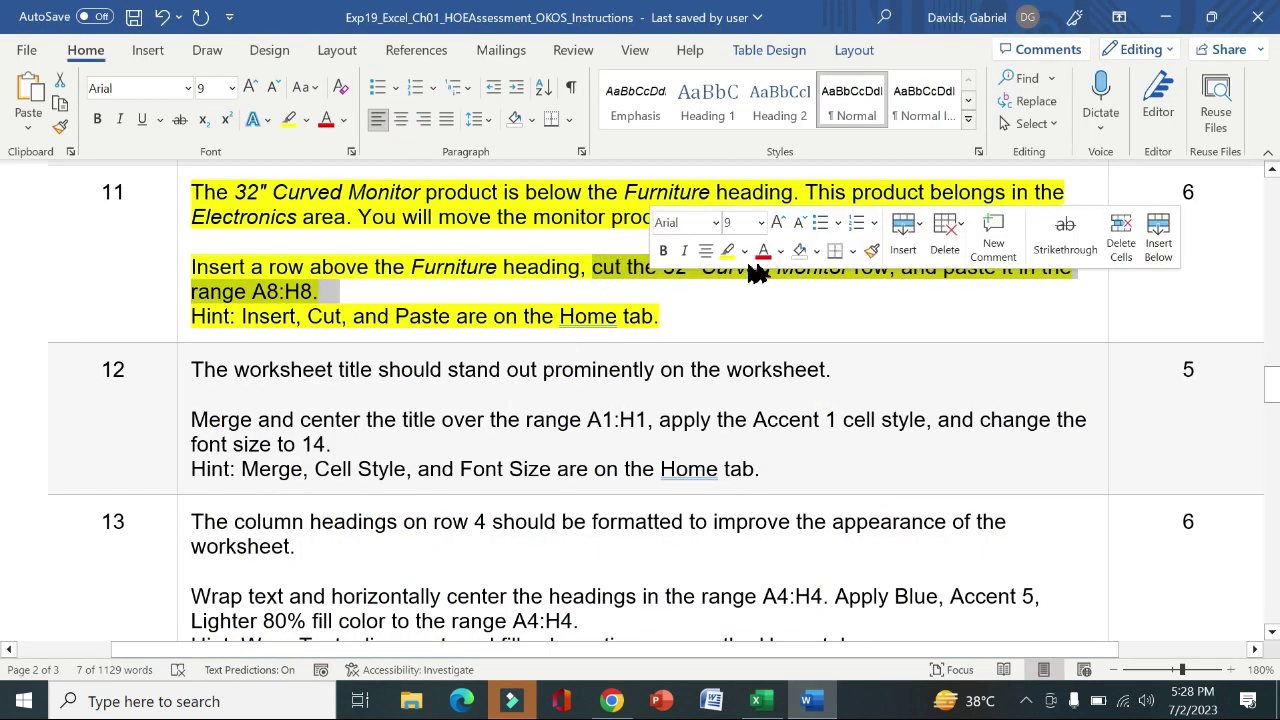
click(602, 270)
drag(596, 266, 608, 280)
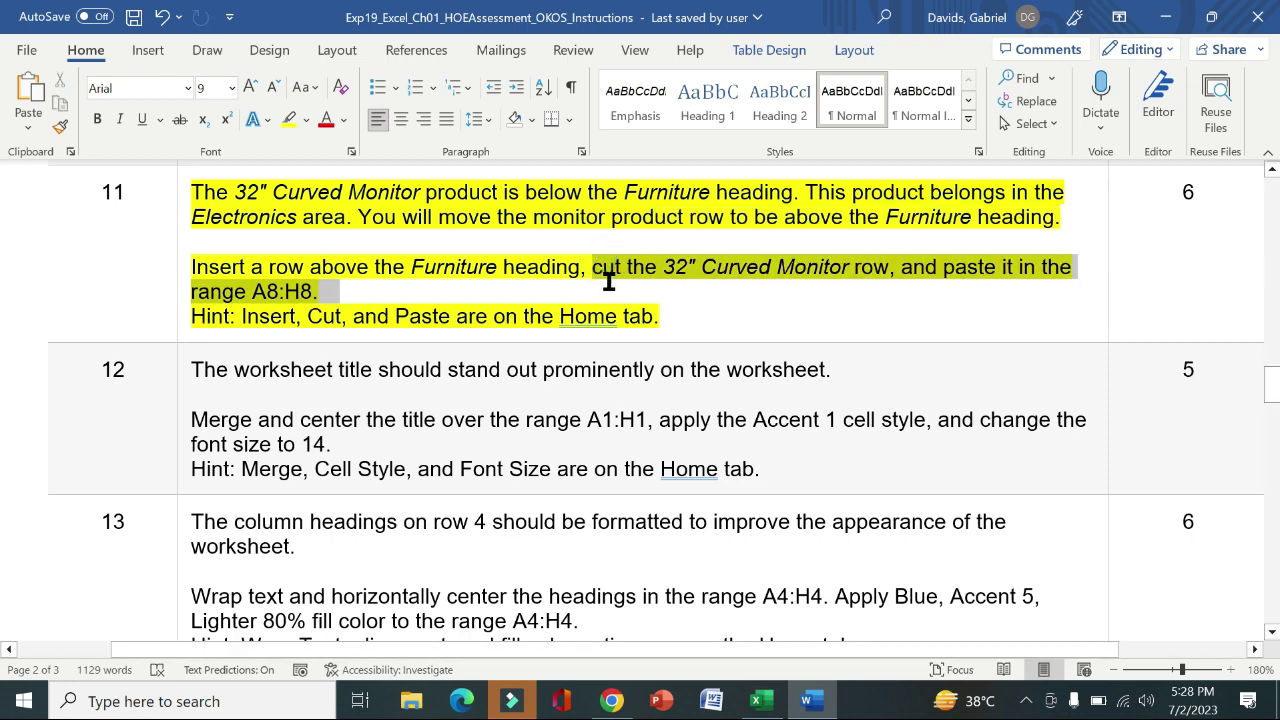
In the Excel workbook, cut the 32" Curved Monitor row and paste it into the blank row 8 above Furniture
click(761, 701)
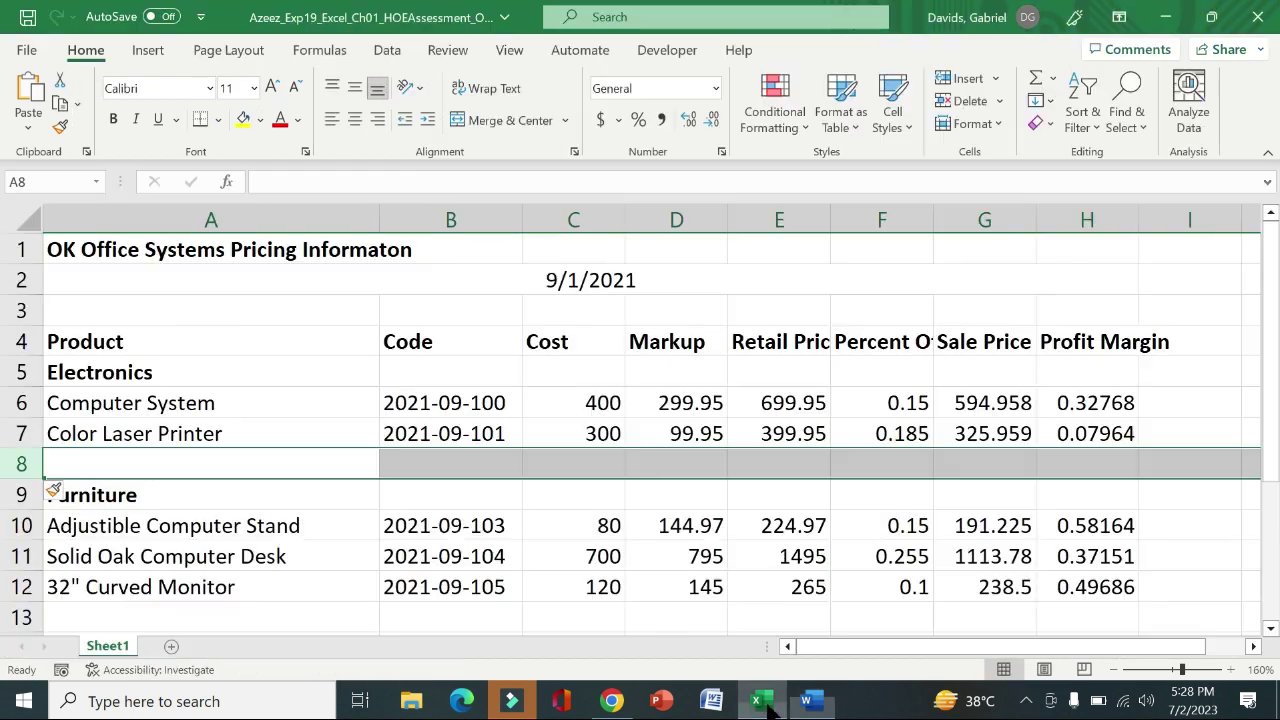
click(22, 587)
right_click(22, 587)
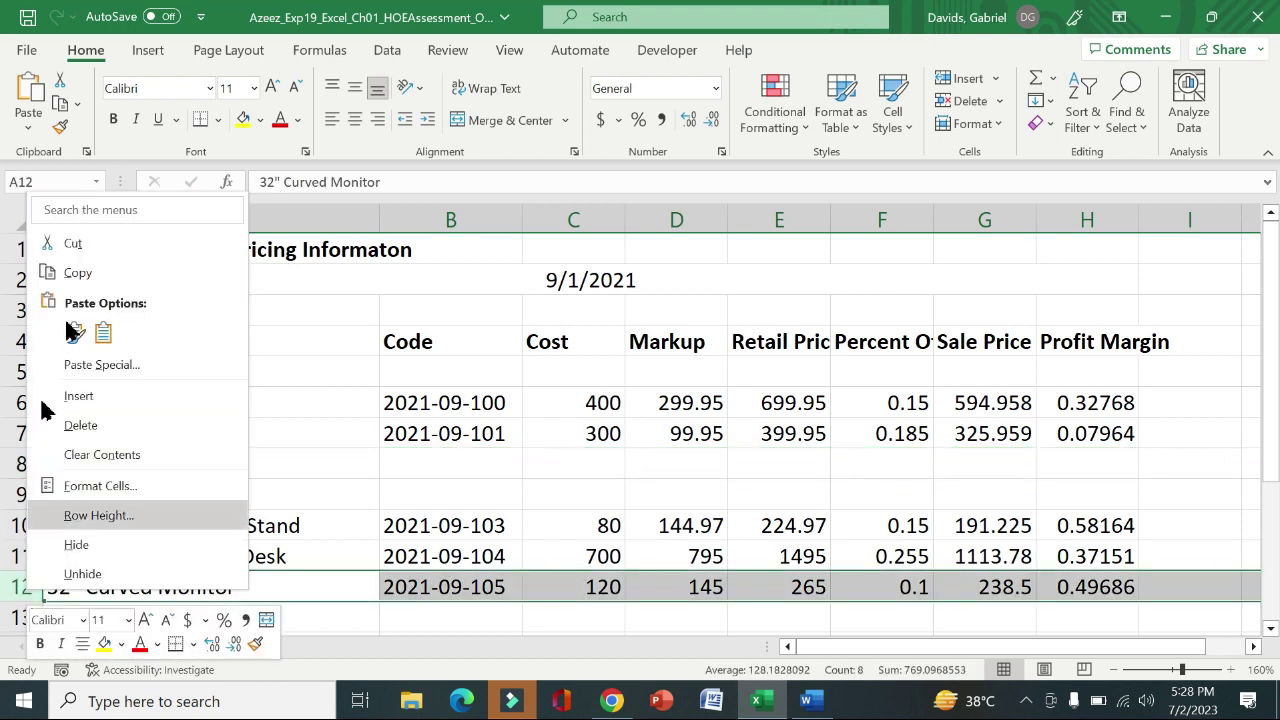
click(73, 243)
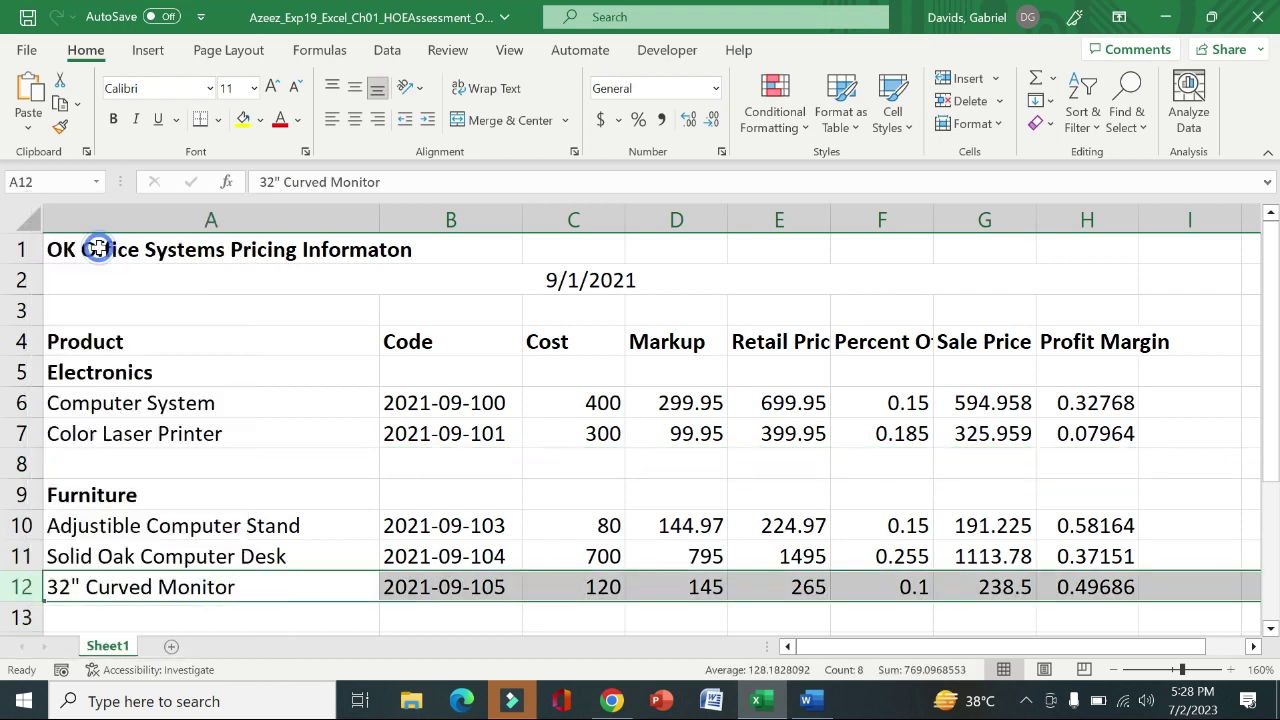
click(20, 463)
right_click(18, 465)
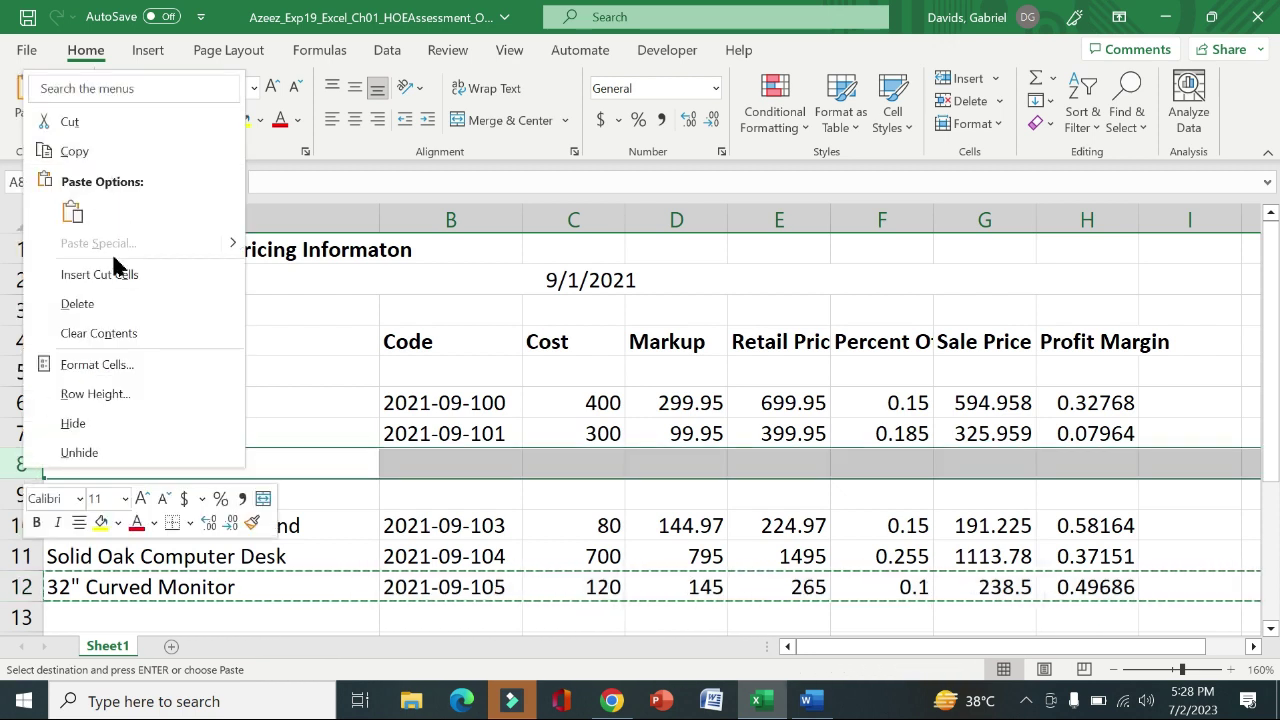
click(20, 475)
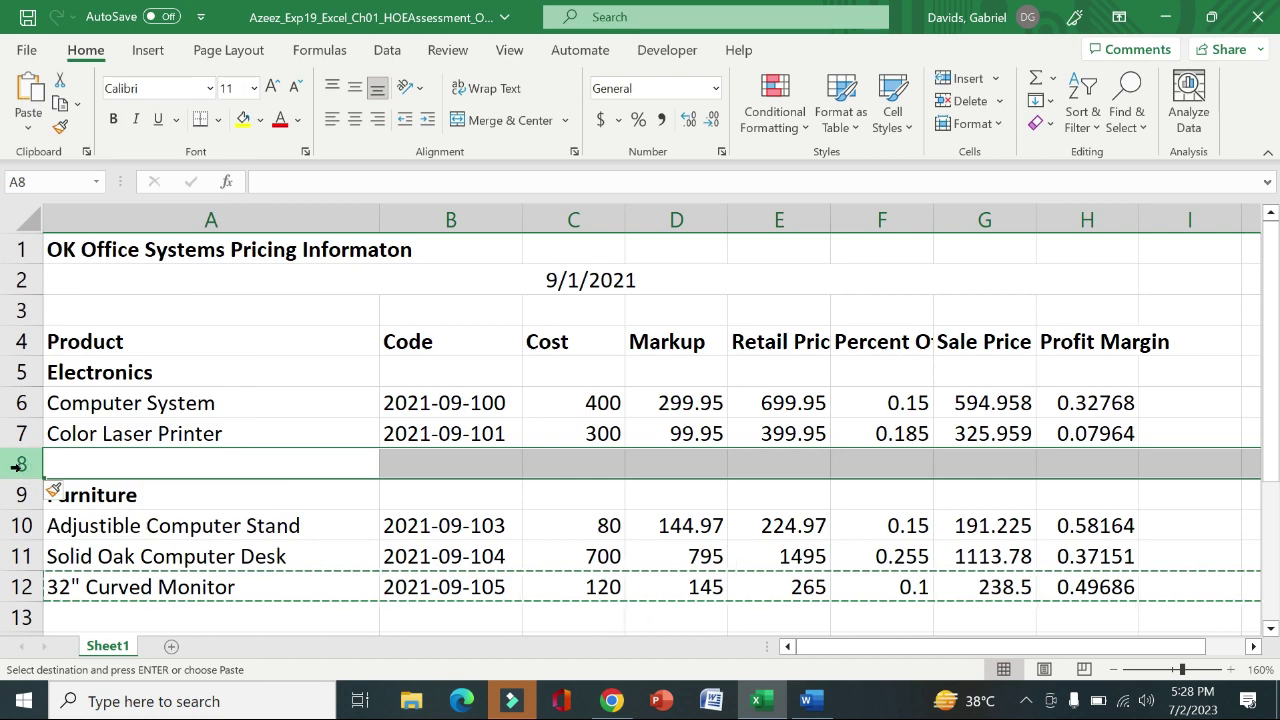
key(ctrl+v)
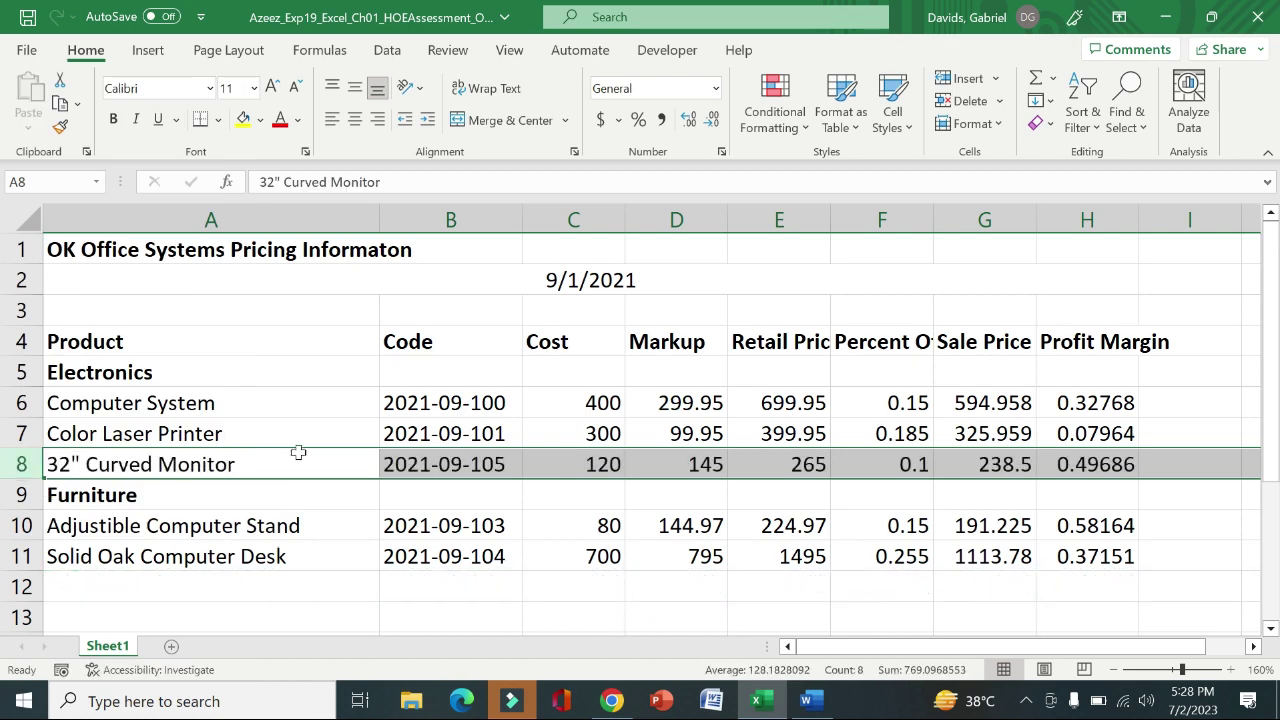
Switch to the Word instructions, remove the highlight from step 11, and highlight the step 12 instruction in yellow
click(810, 700)
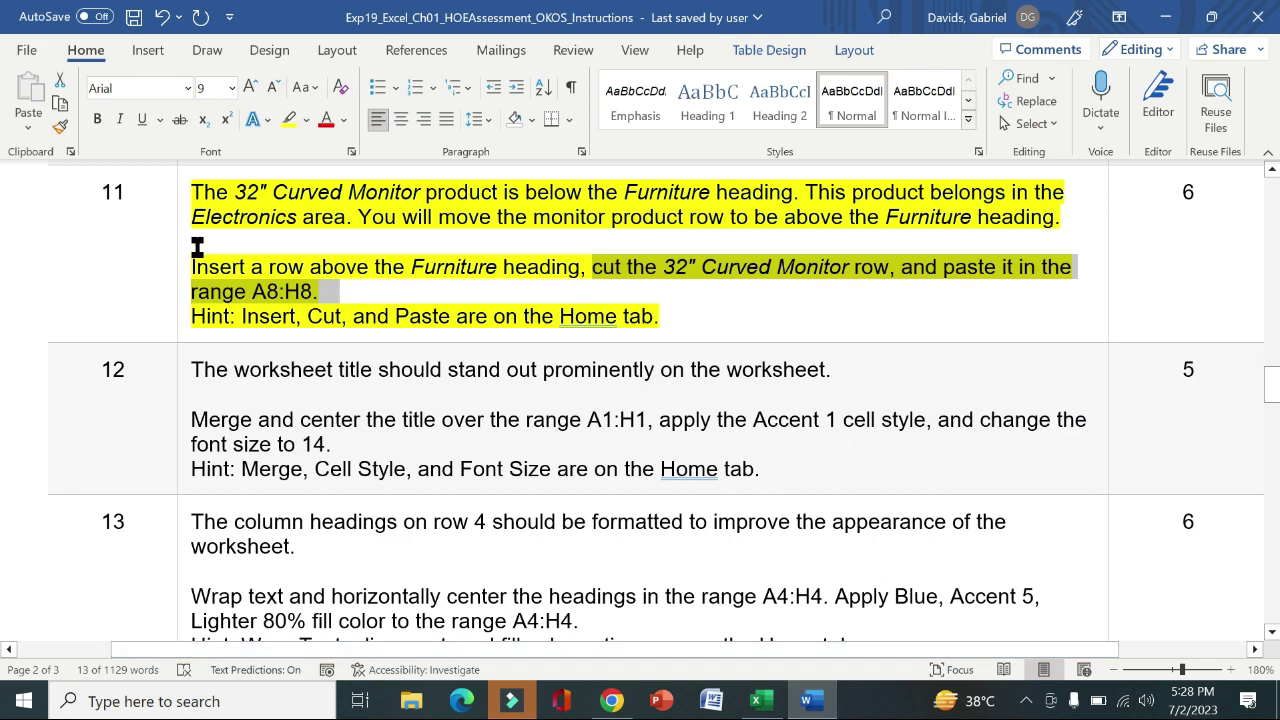
click(182, 246)
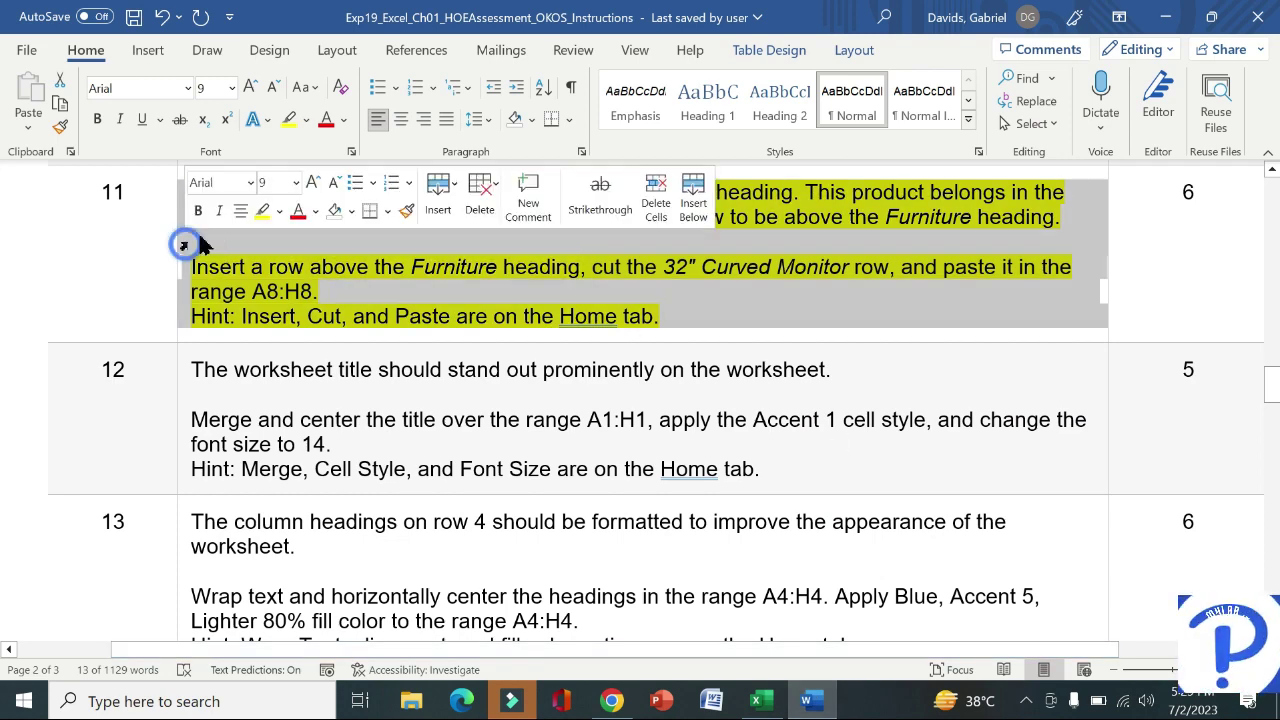
click(262, 215)
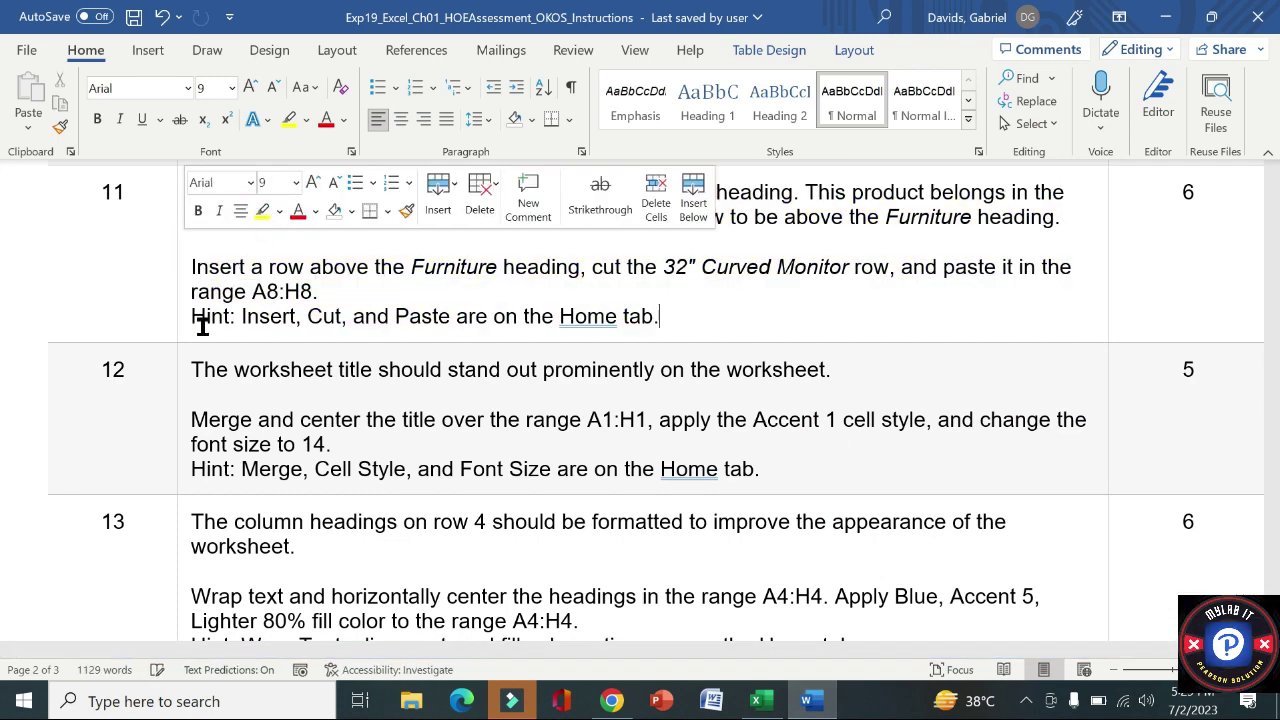
click(180, 392)
click(261, 356)
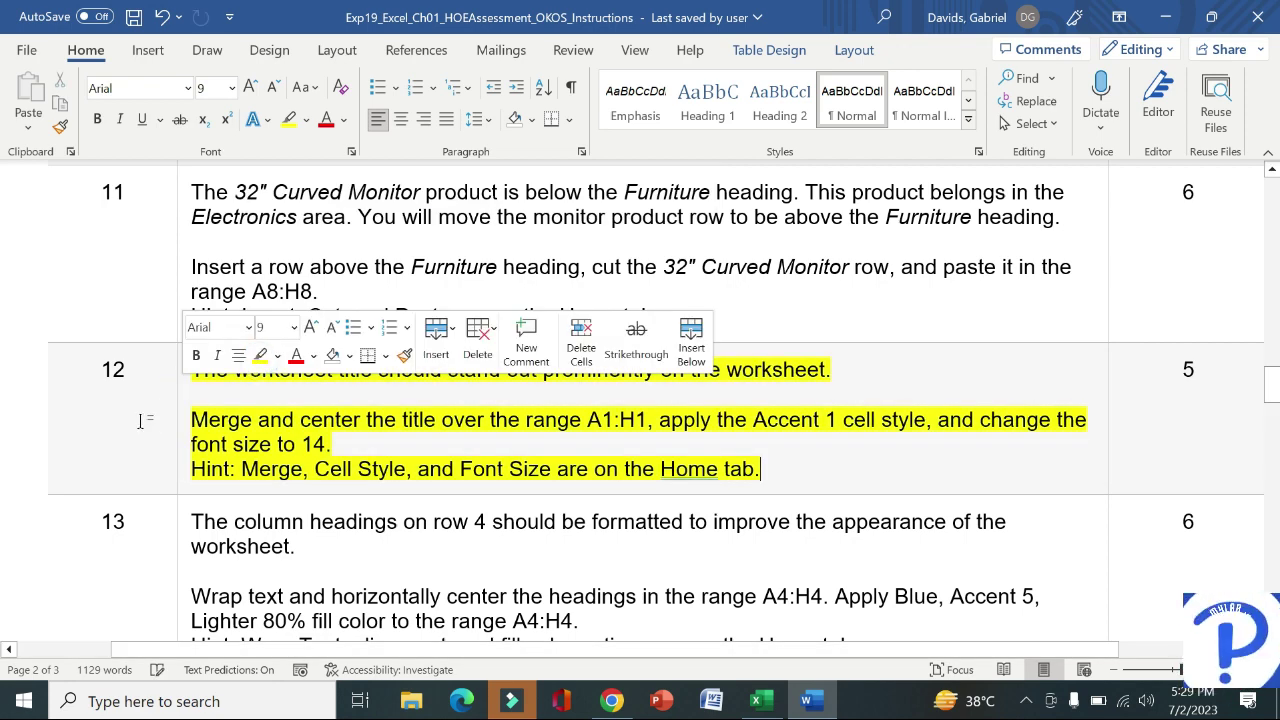
click(140, 420)
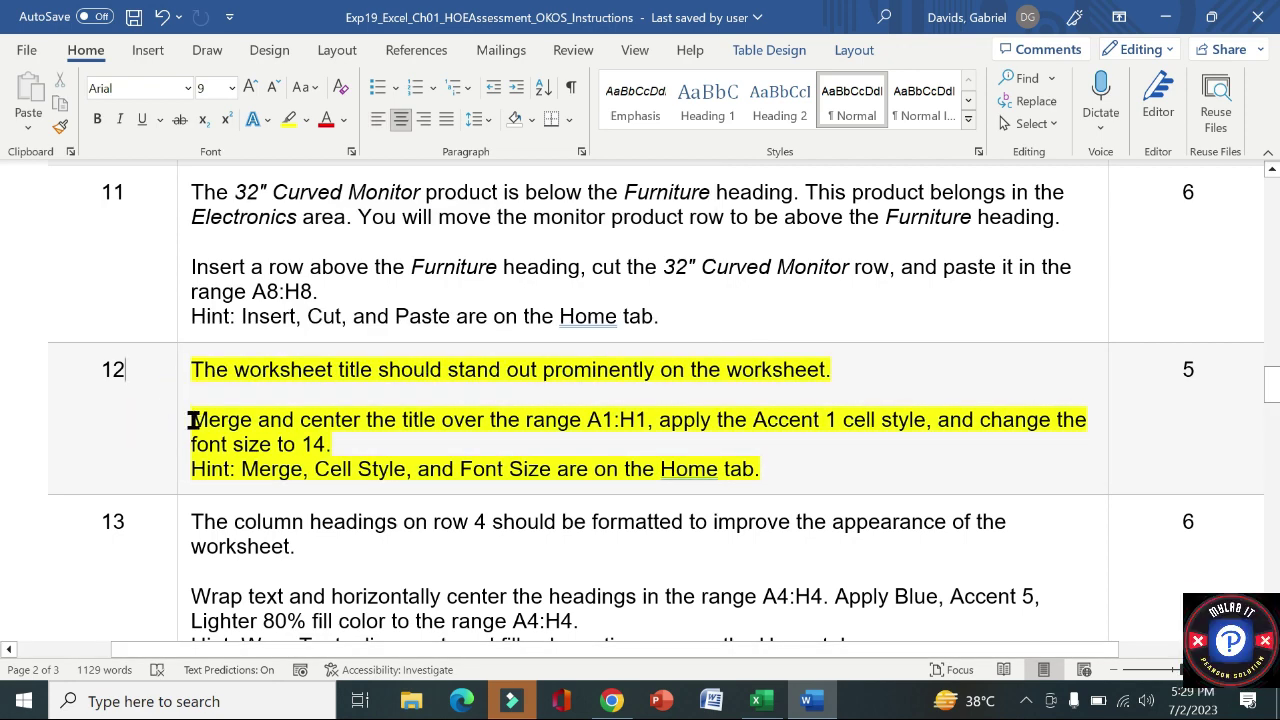
Select the step 12 wording about merging the title, and in the Excel workbook merge and center the title over A1:H1
drag(193, 420, 655, 423)
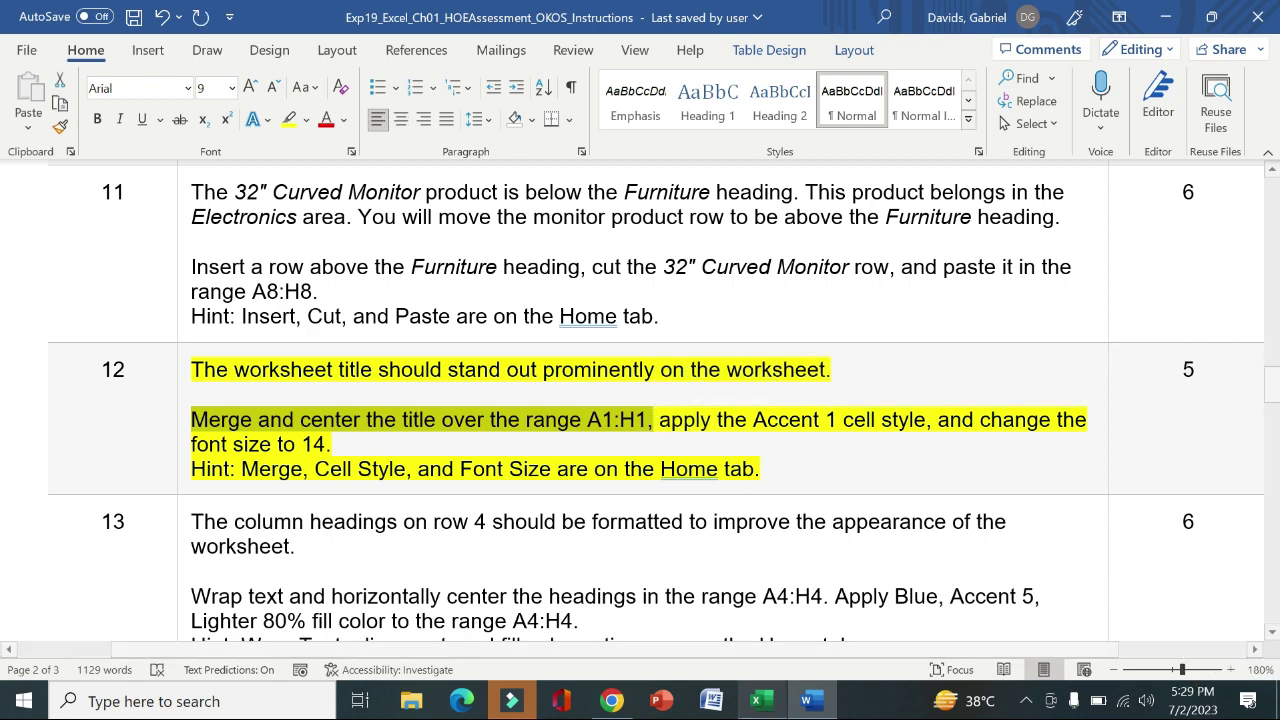
click(762, 702)
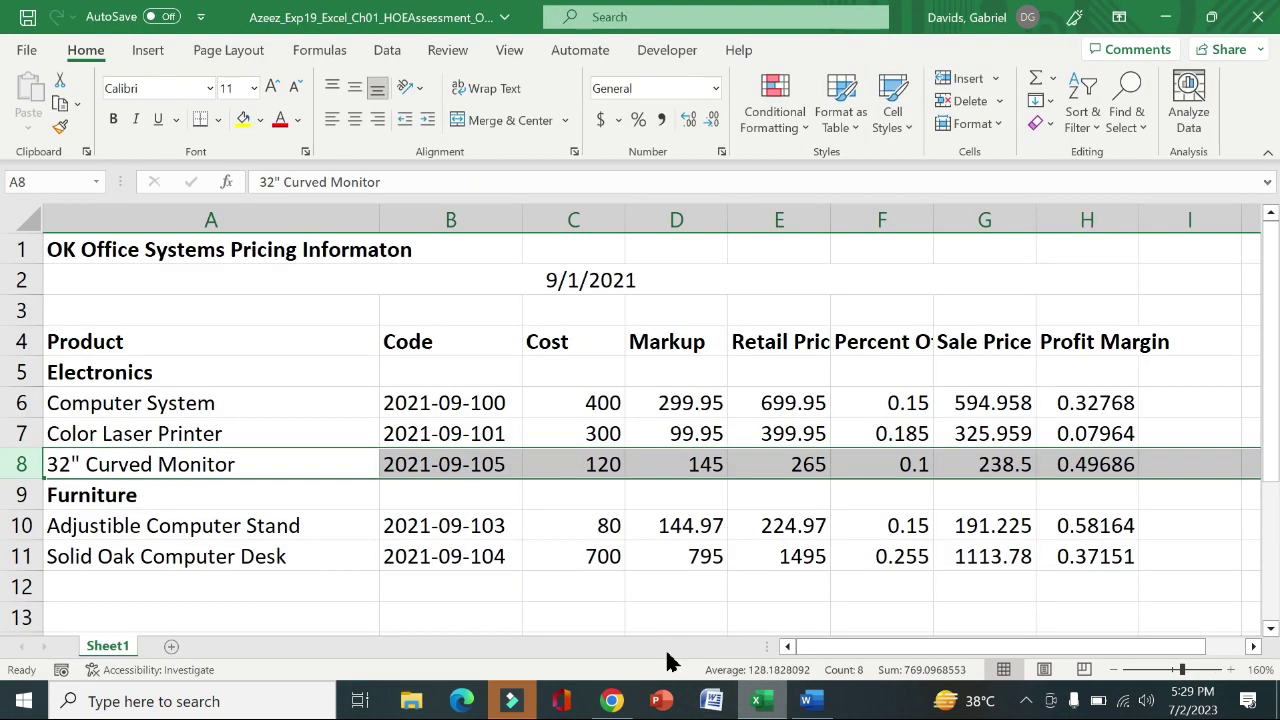
click(145, 250)
drag(323, 256, 1077, 240)
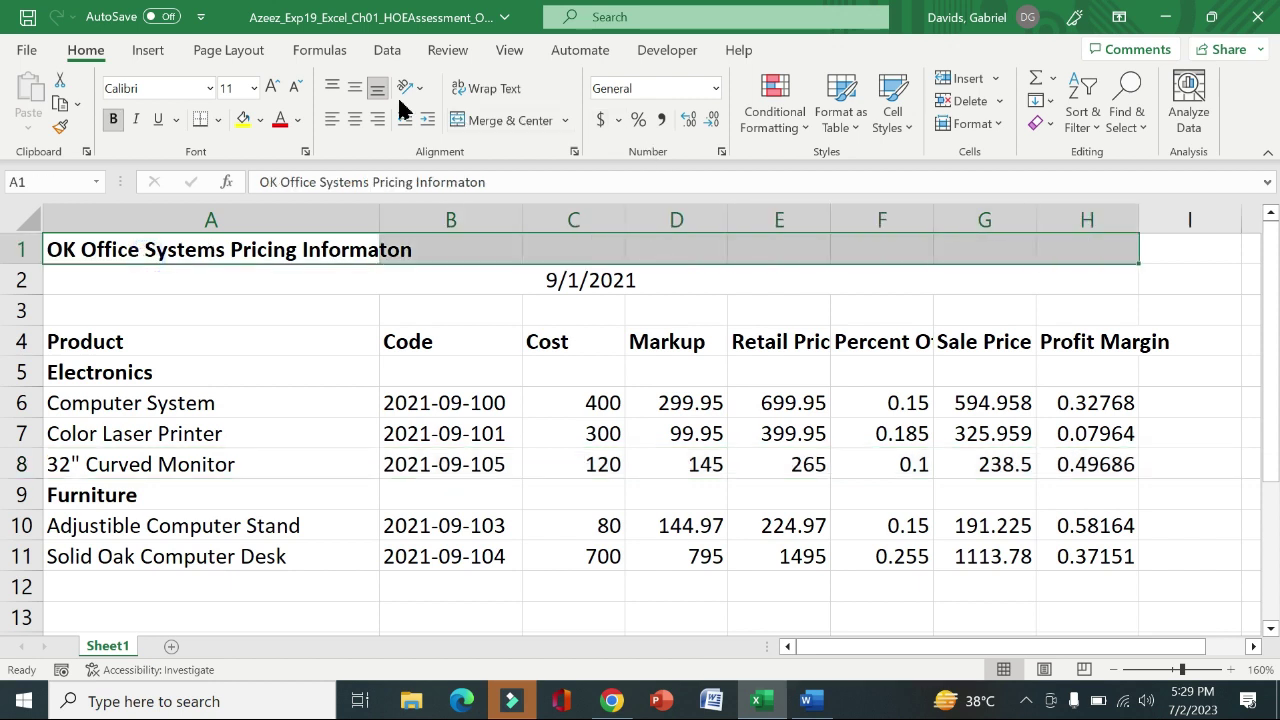
click(487, 125)
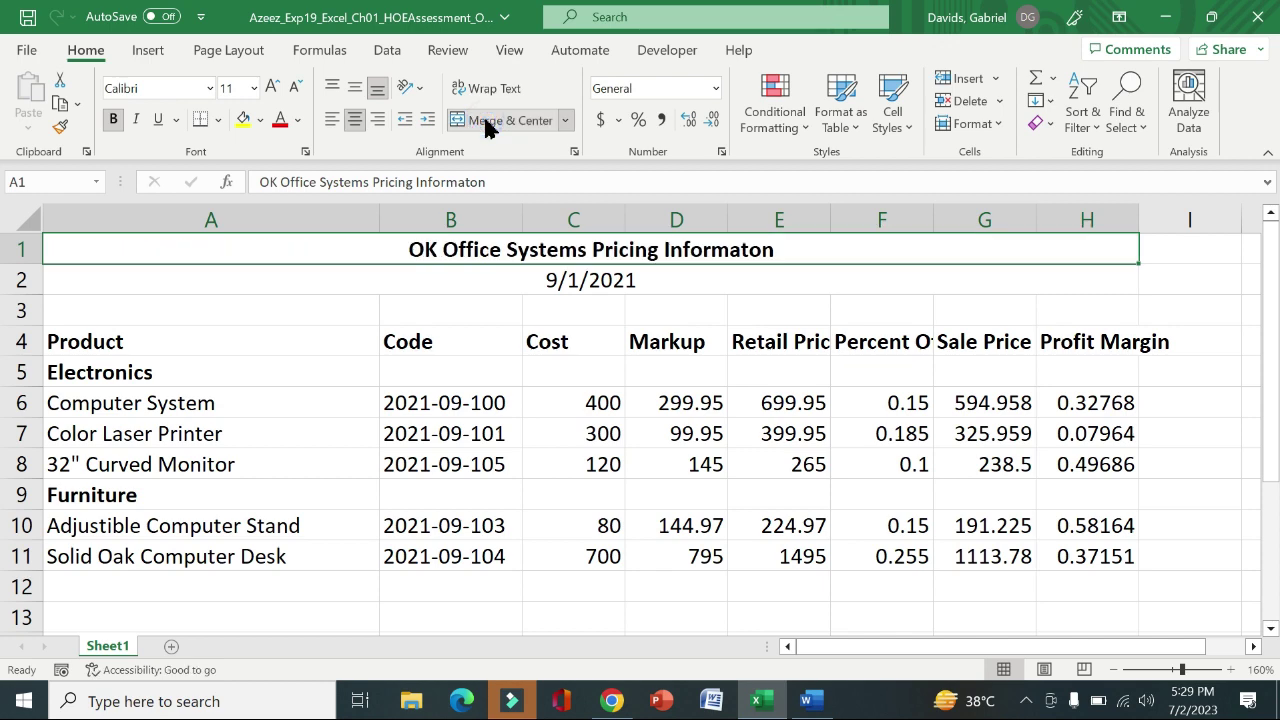
Switch to the Word instructions and select the step 12 wording about the Accent 1 cell style and font size 14
click(808, 698)
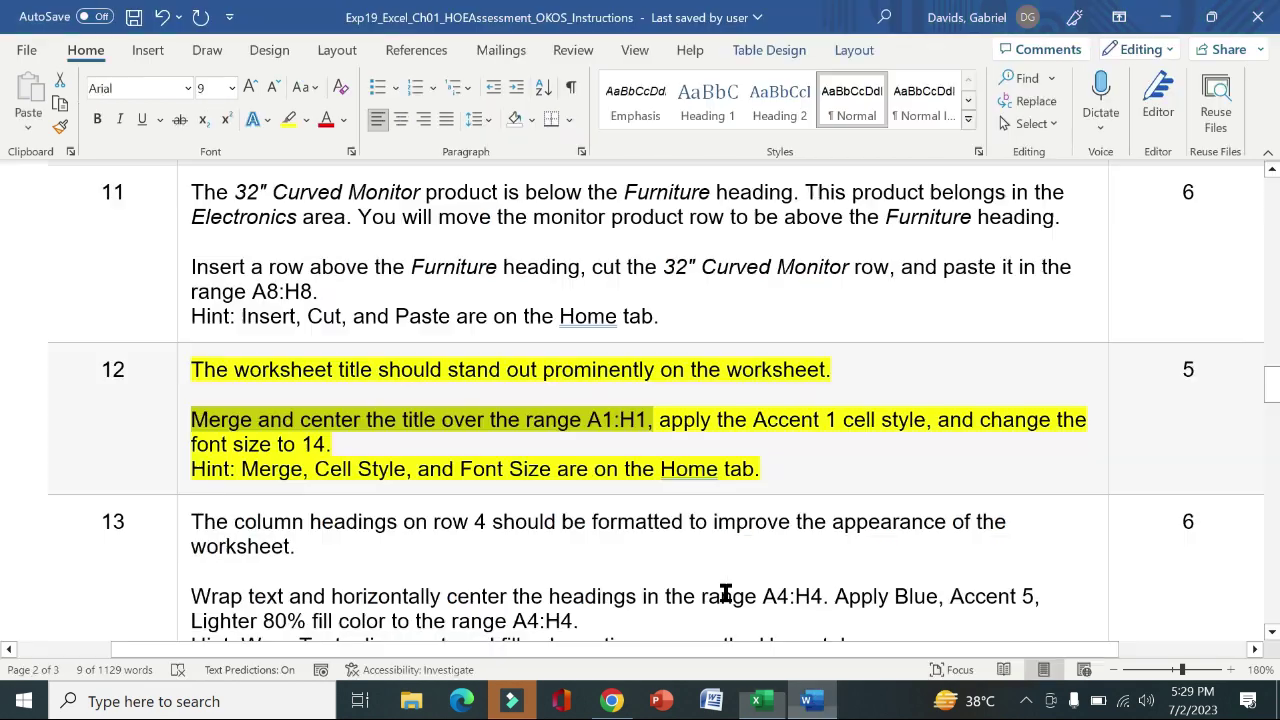
click(669, 421)
shift+click(674, 446)
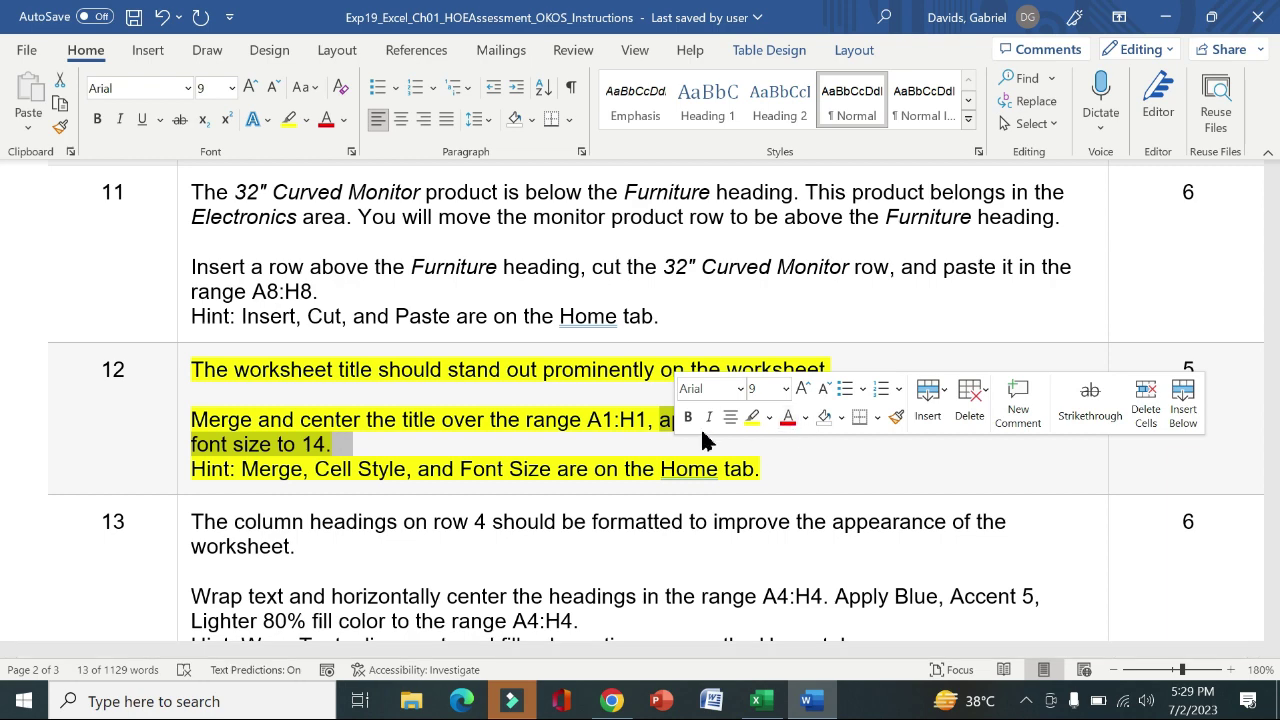
In the Excel workbook, apply the Accent1 cell style to the merged title and set its font size to 14
click(758, 700)
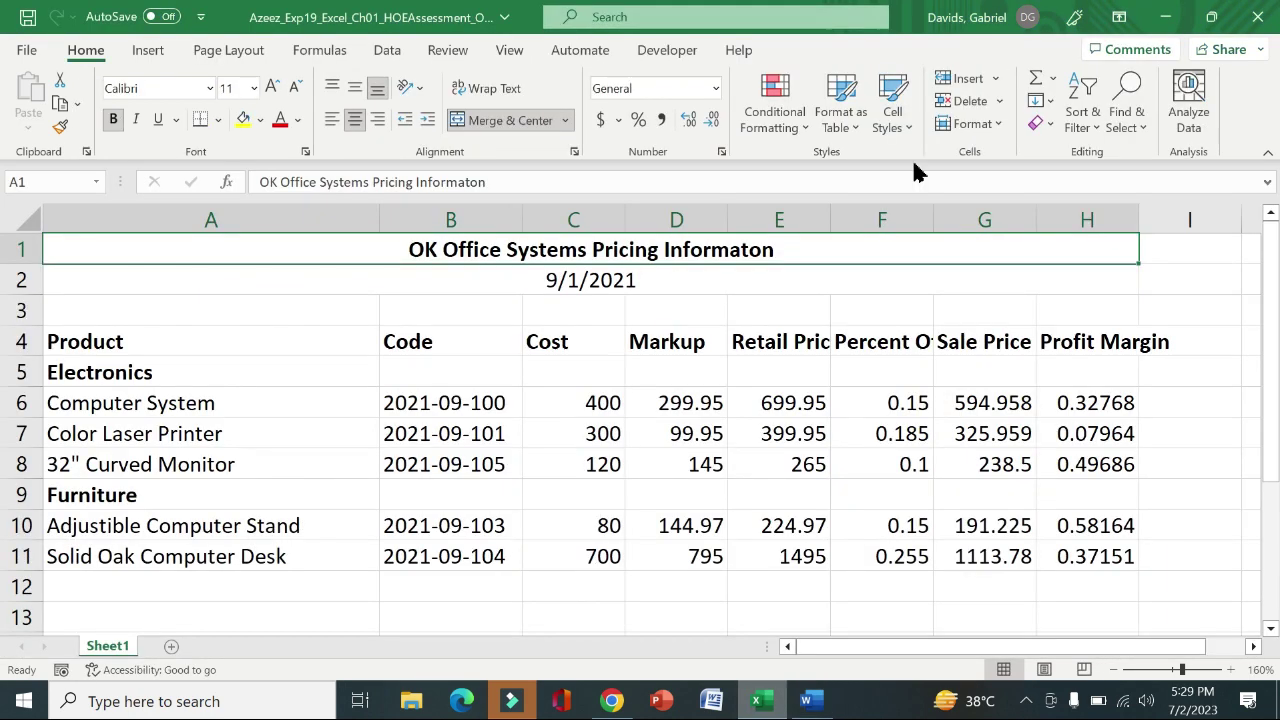
click(891, 110)
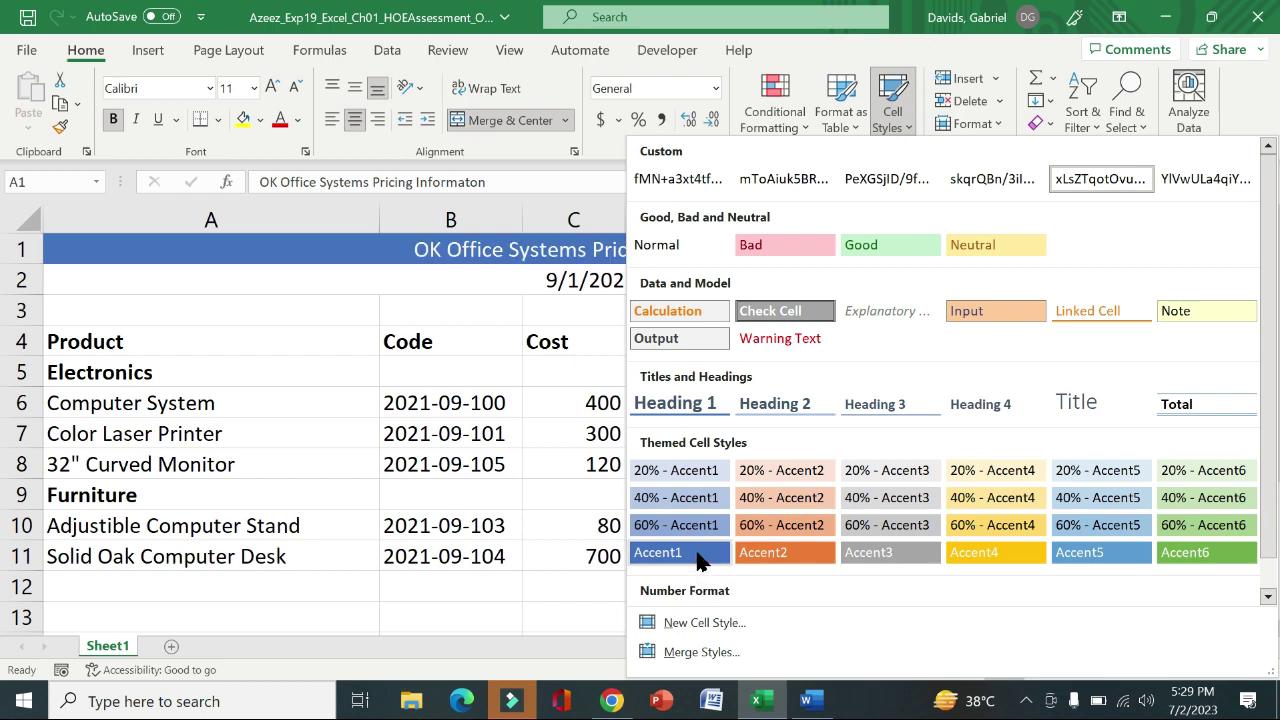
click(698, 560)
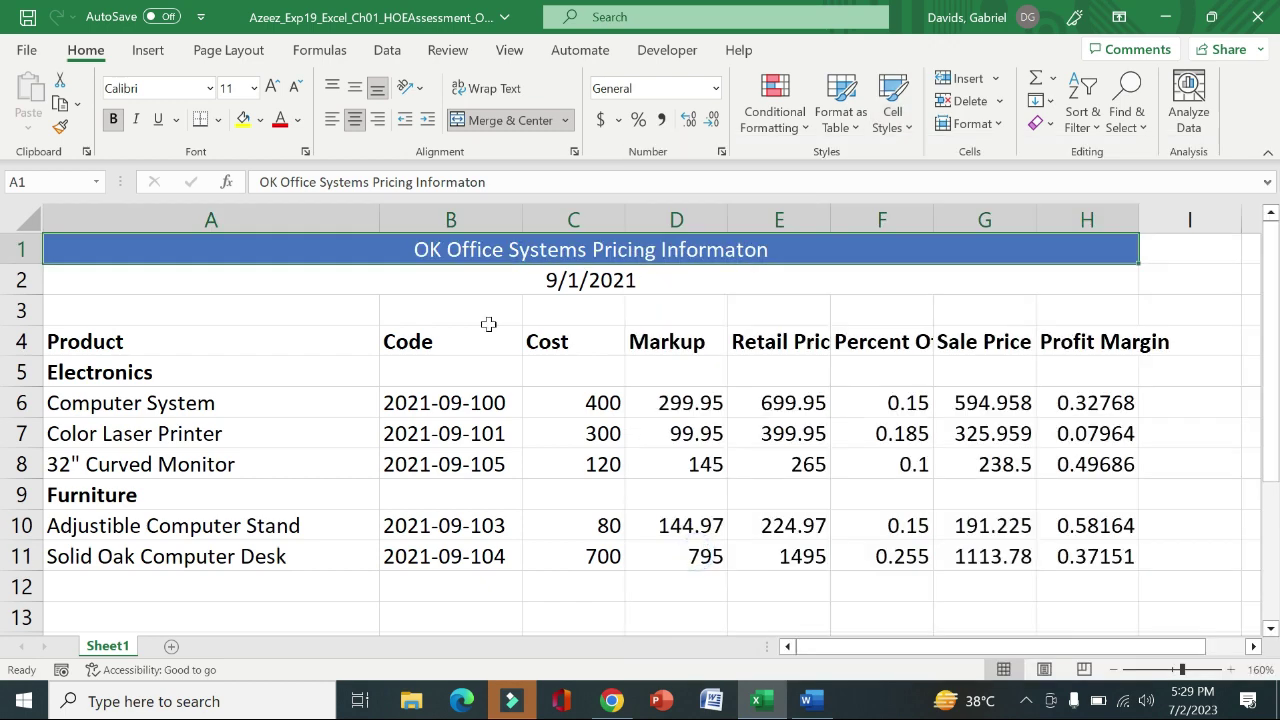
click(255, 88)
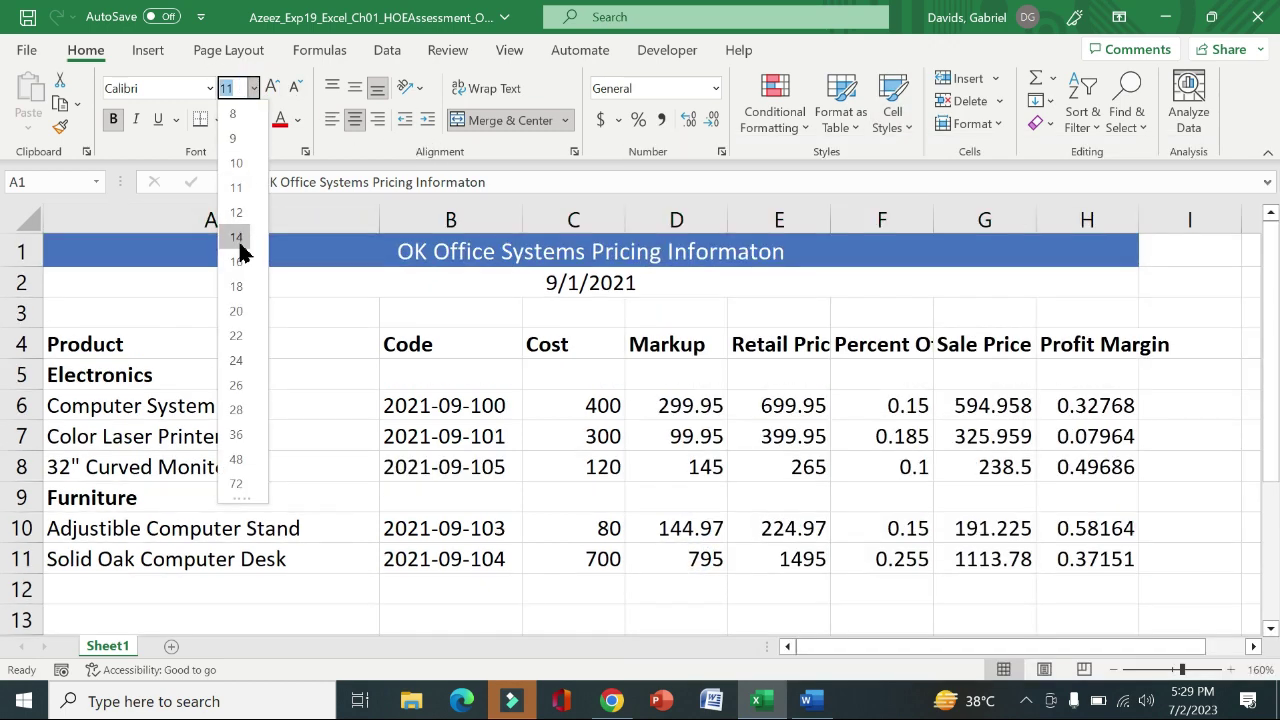
click(237, 237)
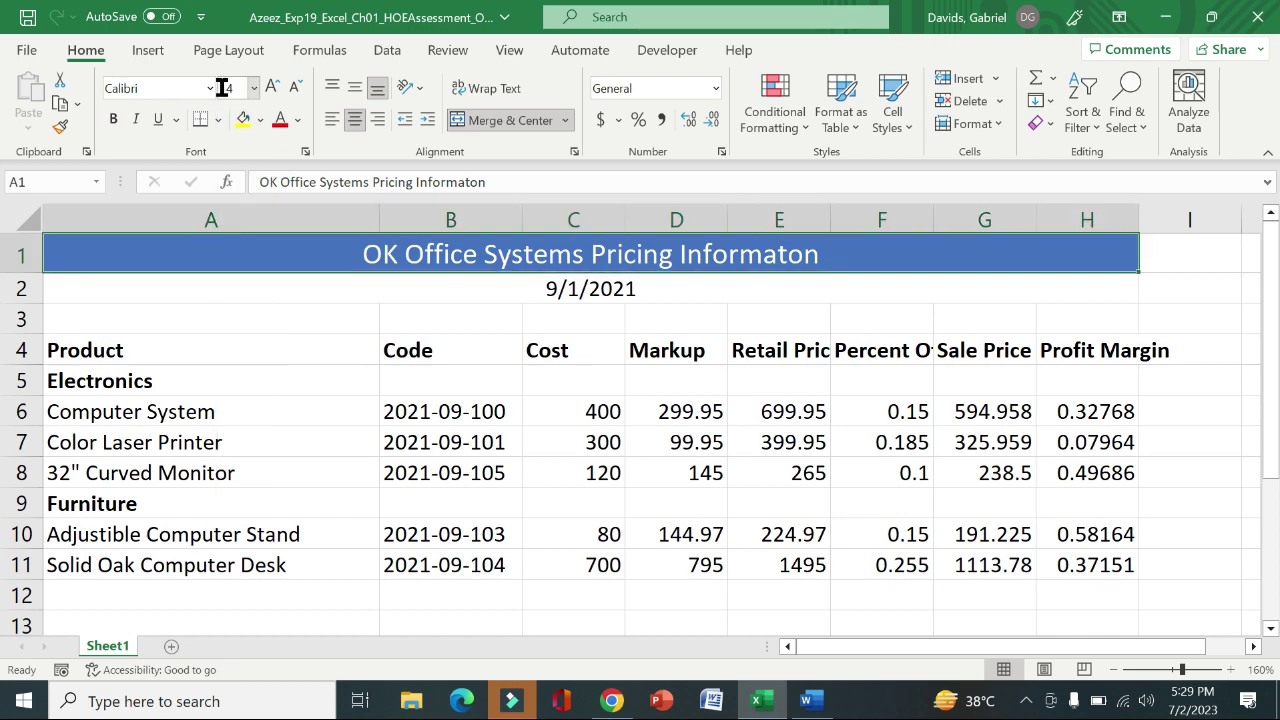
Switch to the Word instructions, remove the highlight from step 12, and highlight the step 13 instruction in yellow
click(806, 700)
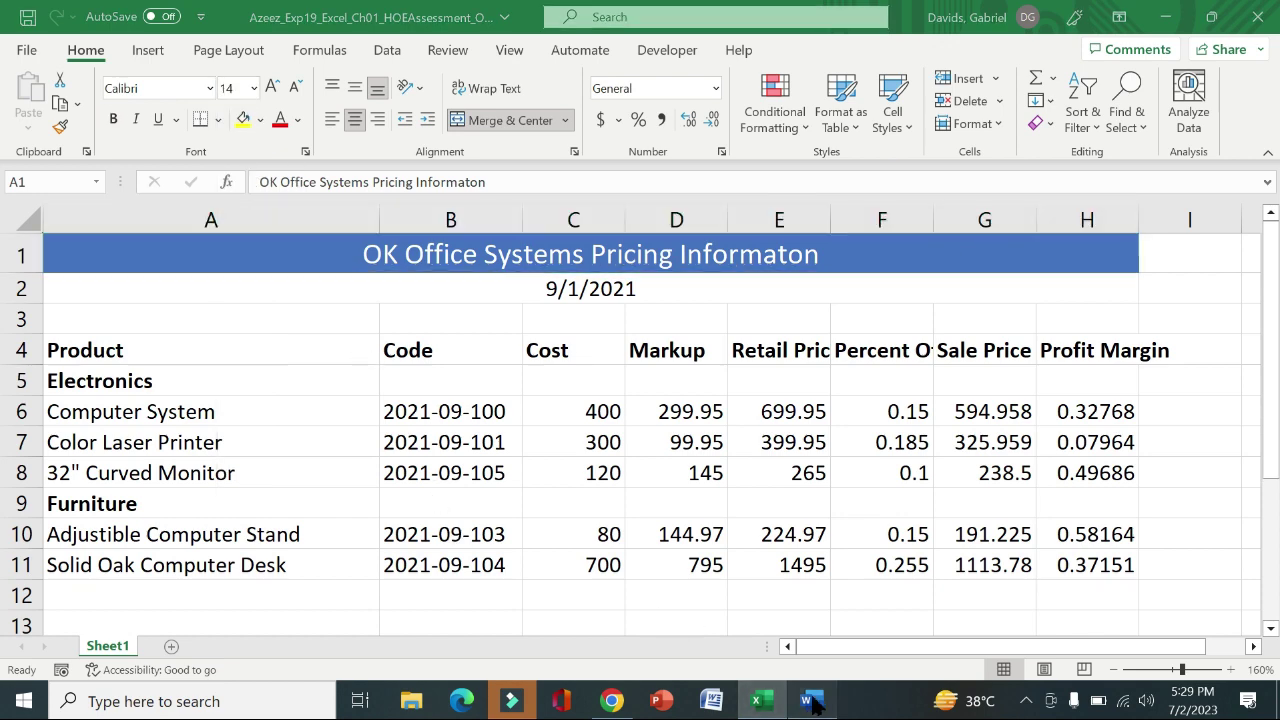
click(183, 406)
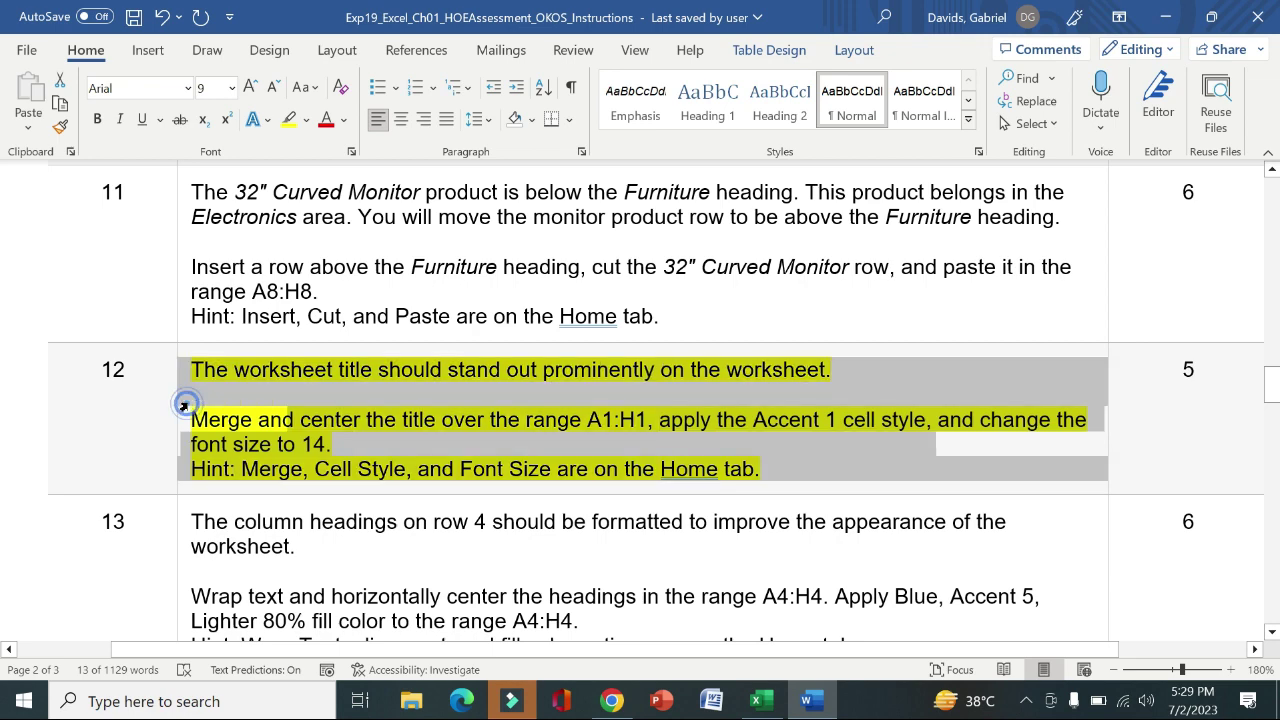
click(264, 370)
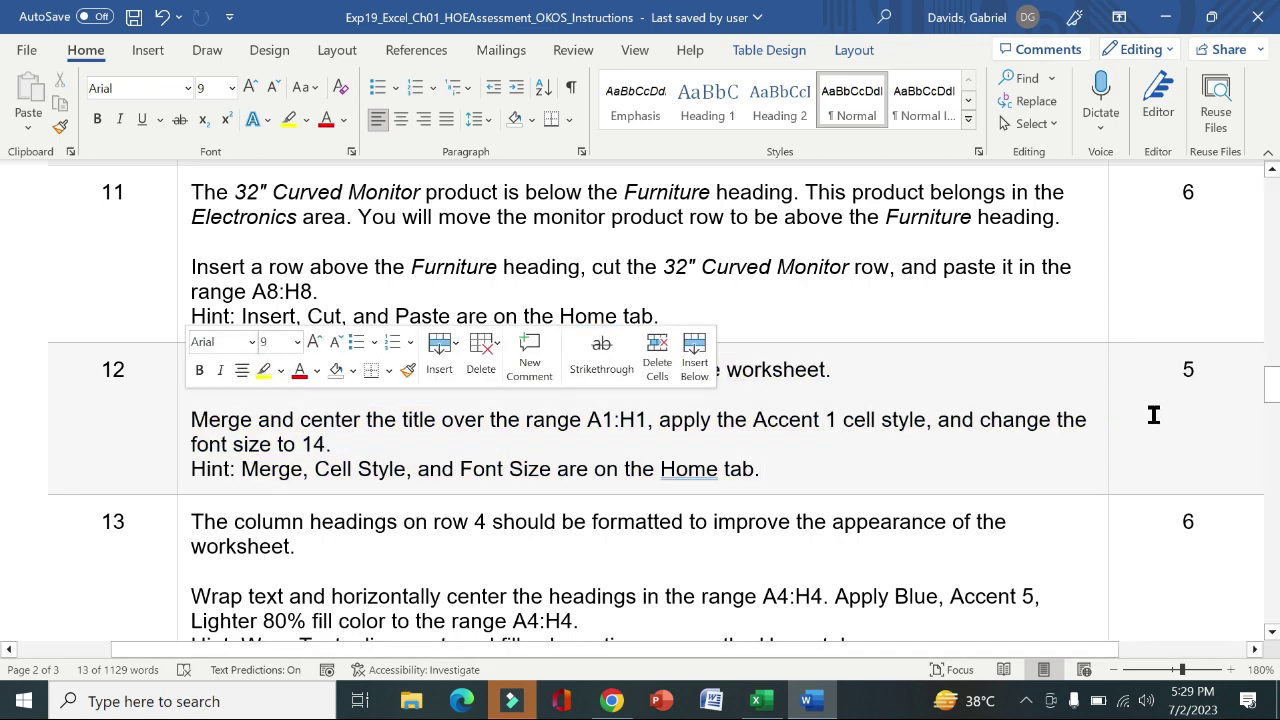
drag(1272, 385, 1275, 432)
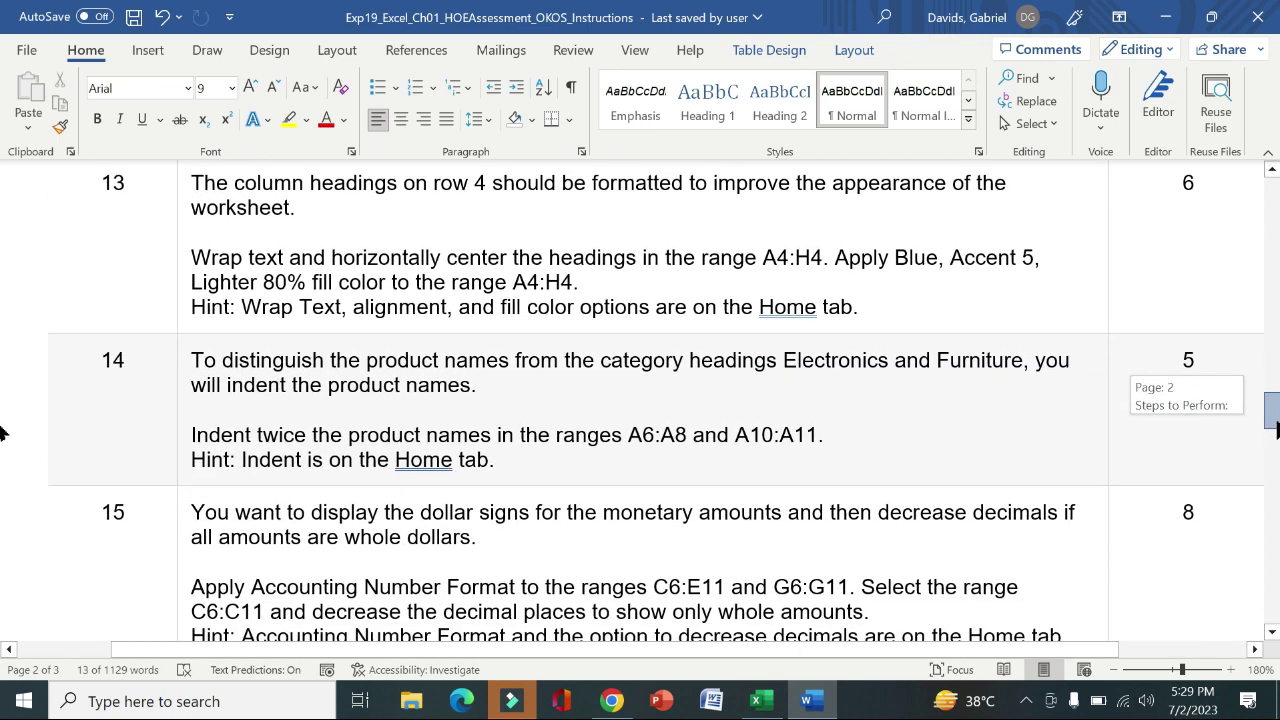
click(179, 241)
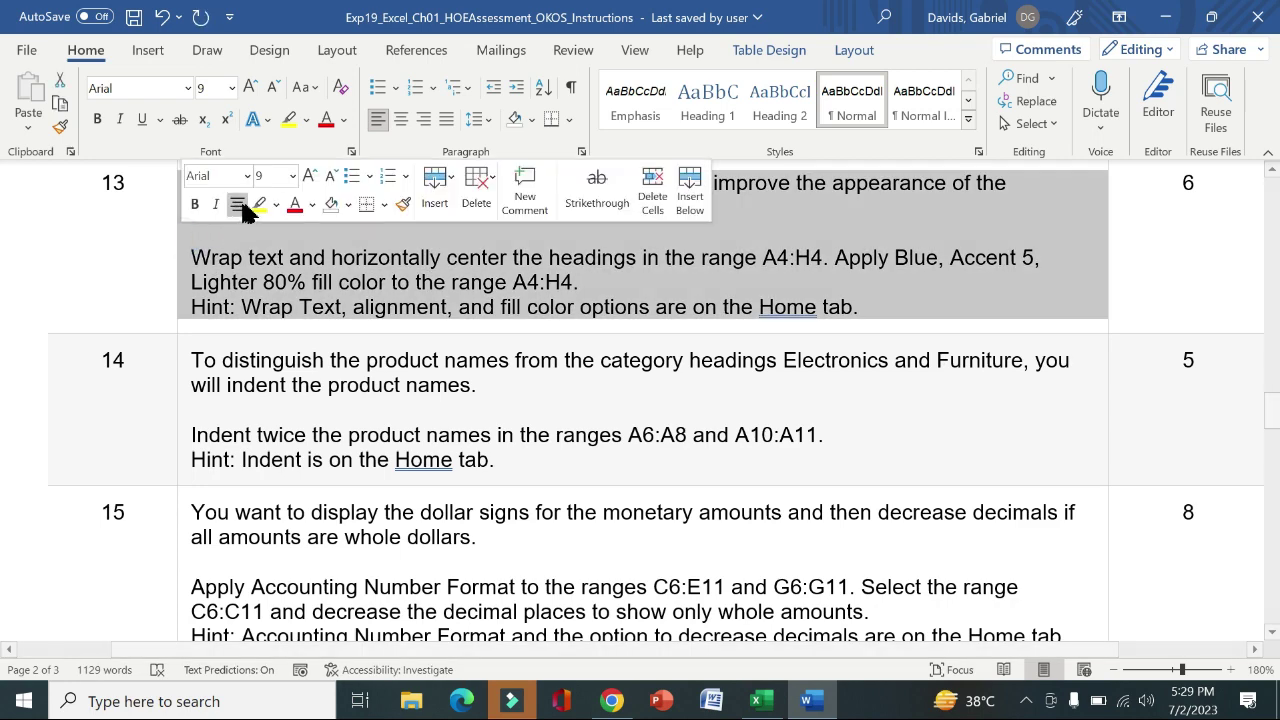
click(258, 204)
click(166, 234)
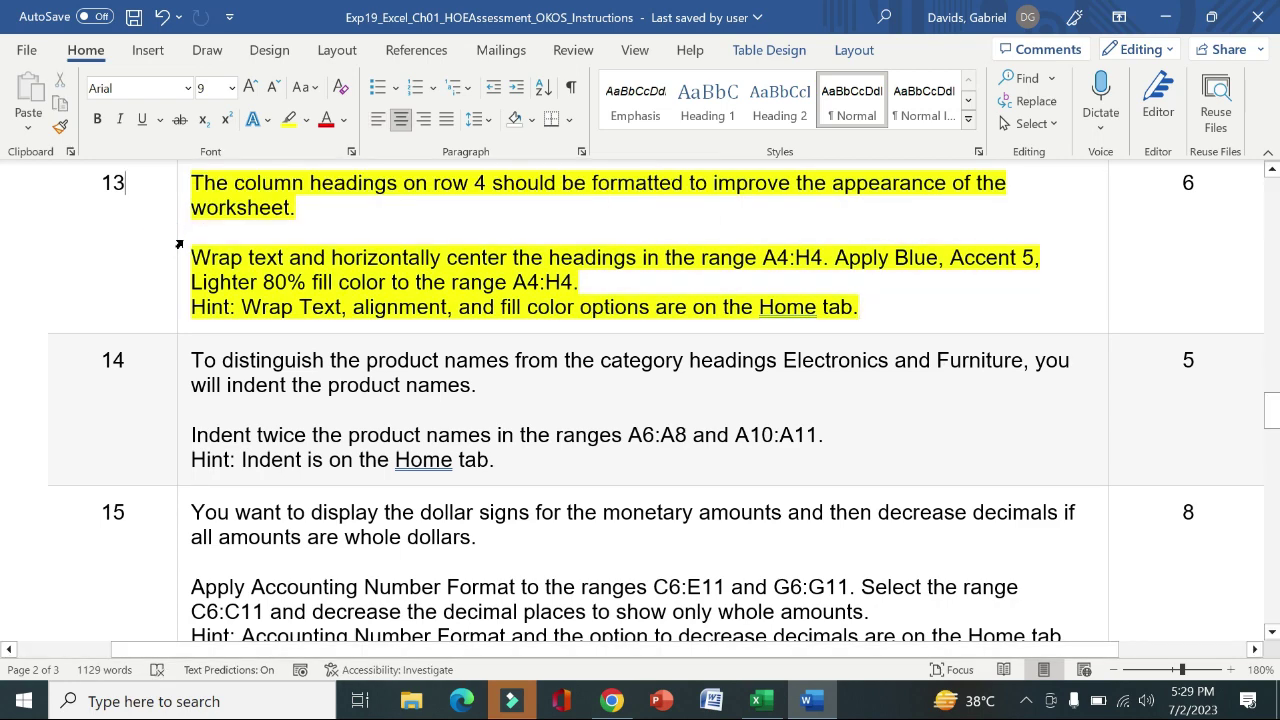
Select the step 13 wording about the headings, and in the Excel workbook wrap and horizontally center the text in A4:H4
drag(195, 250, 822, 257)
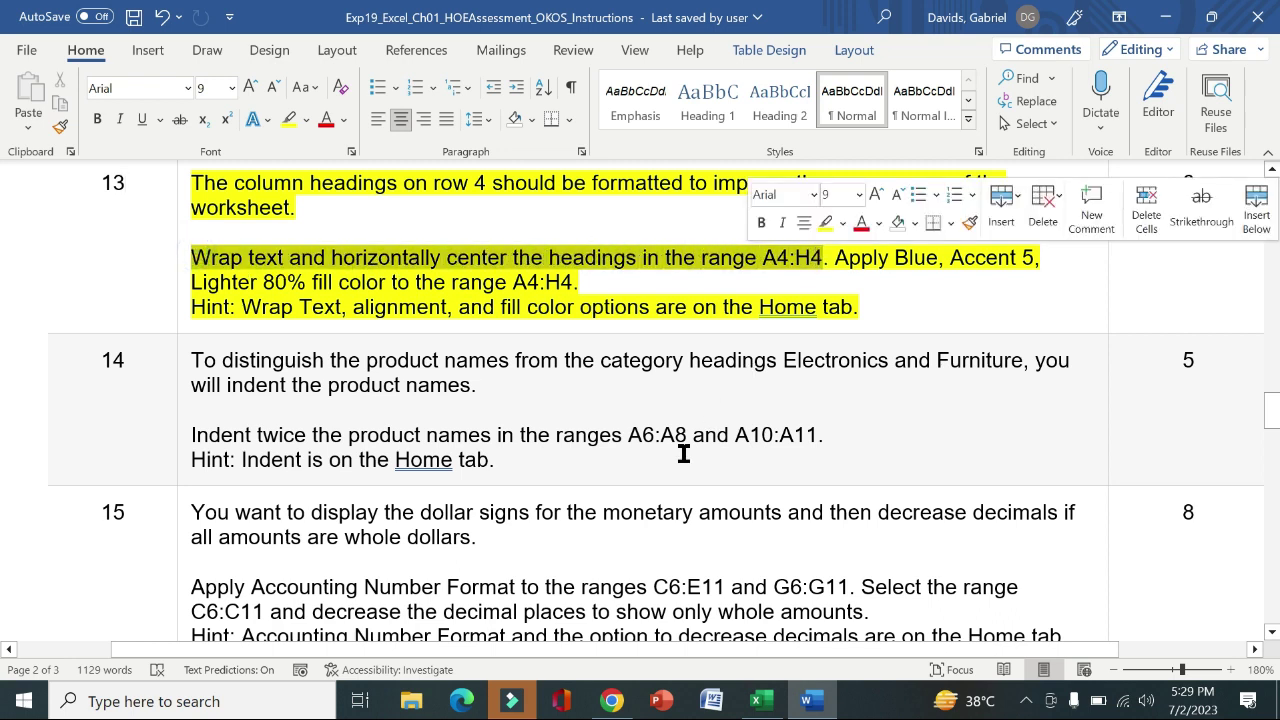
click(757, 702)
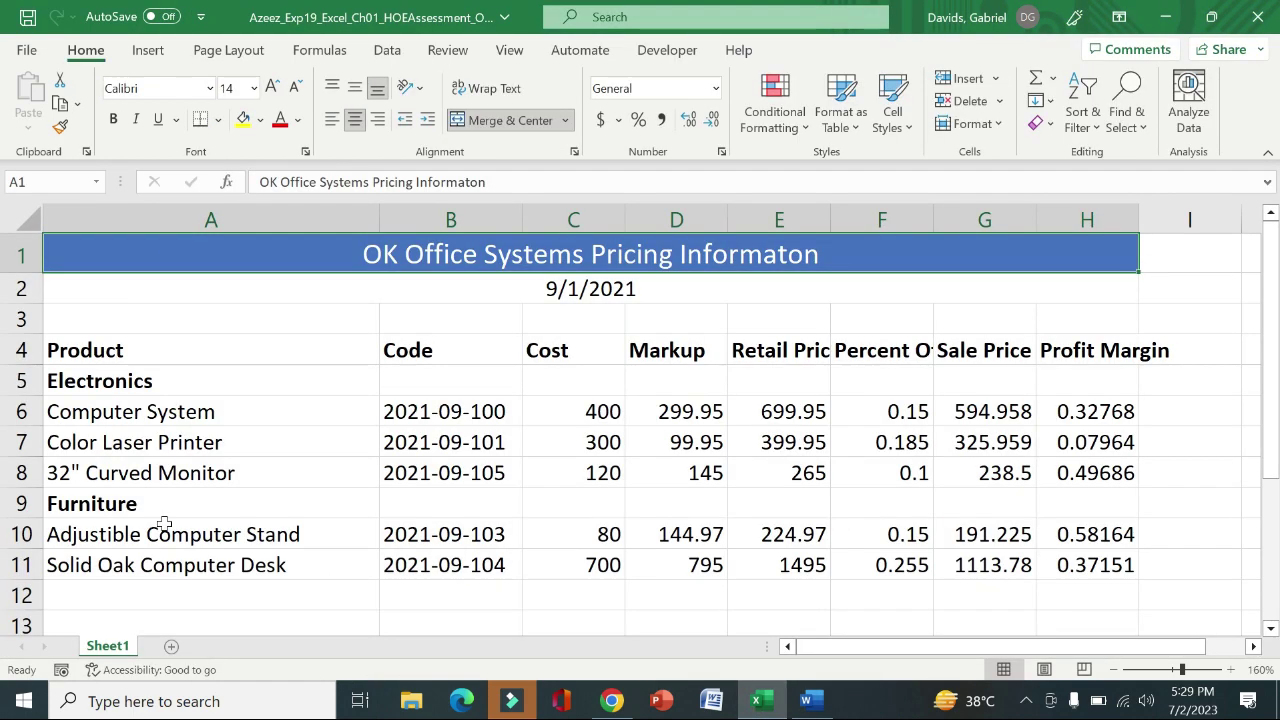
drag(116, 348, 1123, 351)
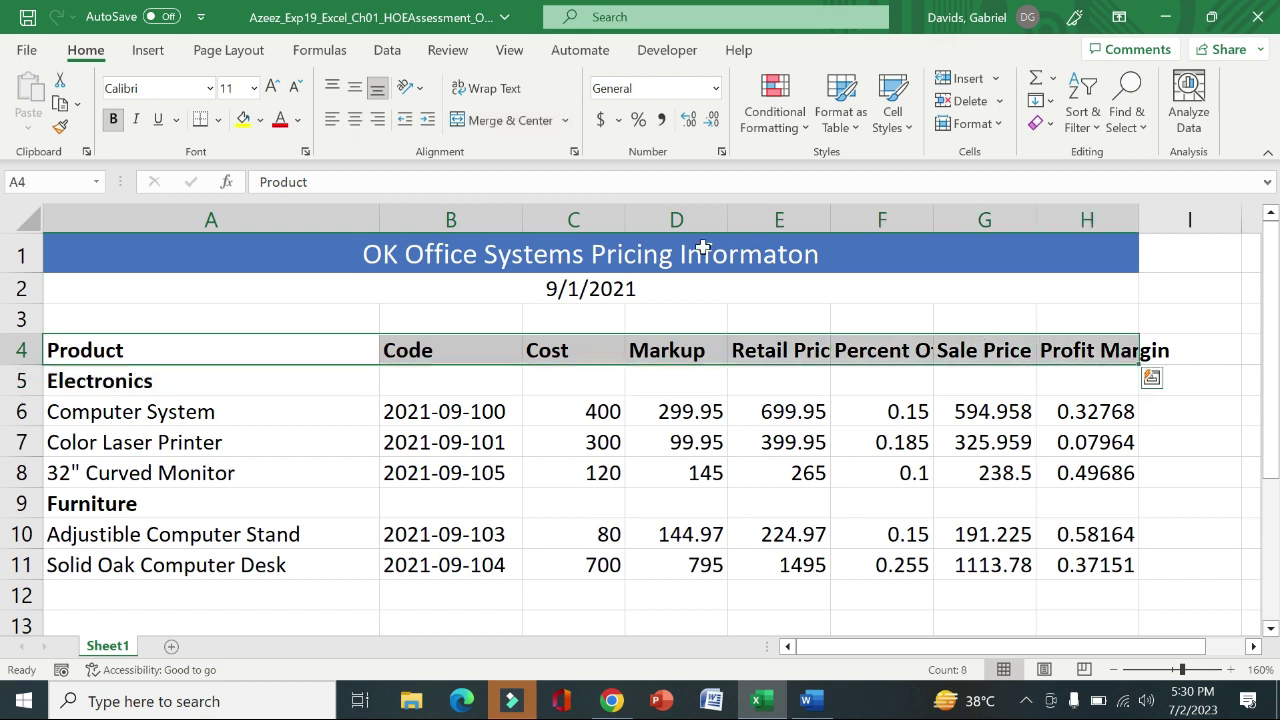
click(500, 92)
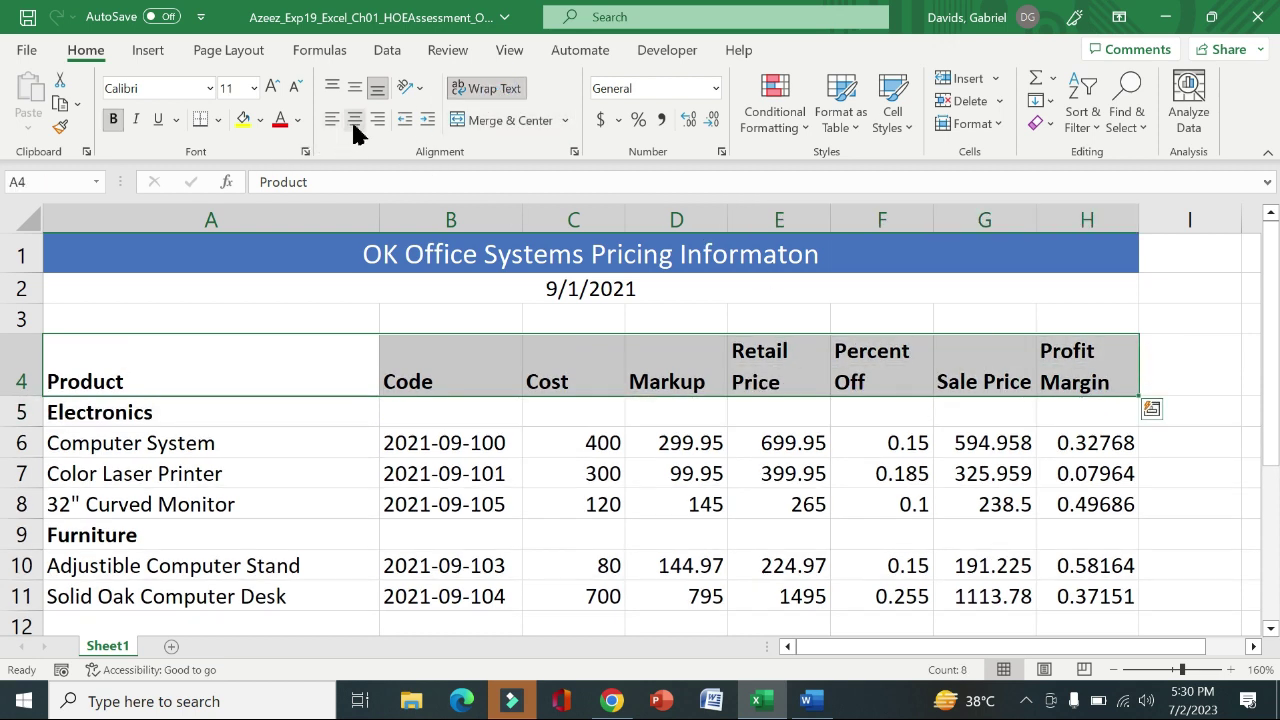
click(355, 120)
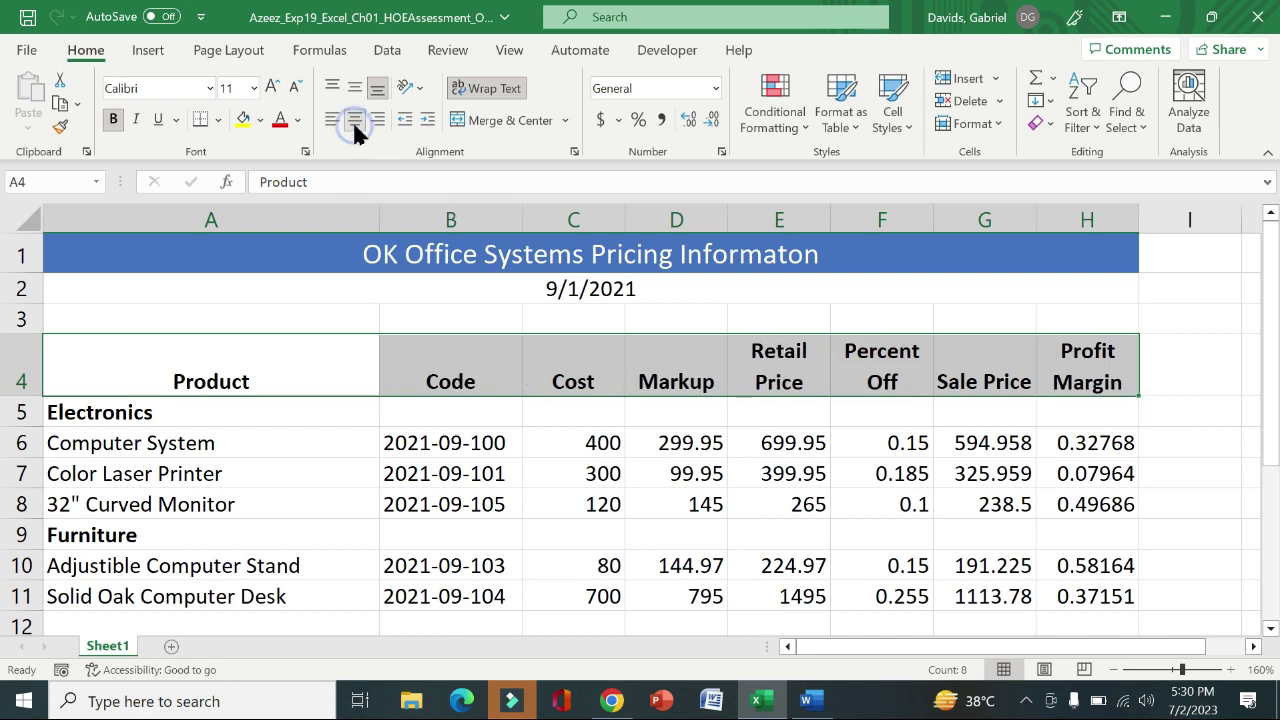
Select the step 13 fill color wording in Word, and in Excel try Blue, Accent 5, Lighter 80% as the font color of A4:H4
click(810, 700)
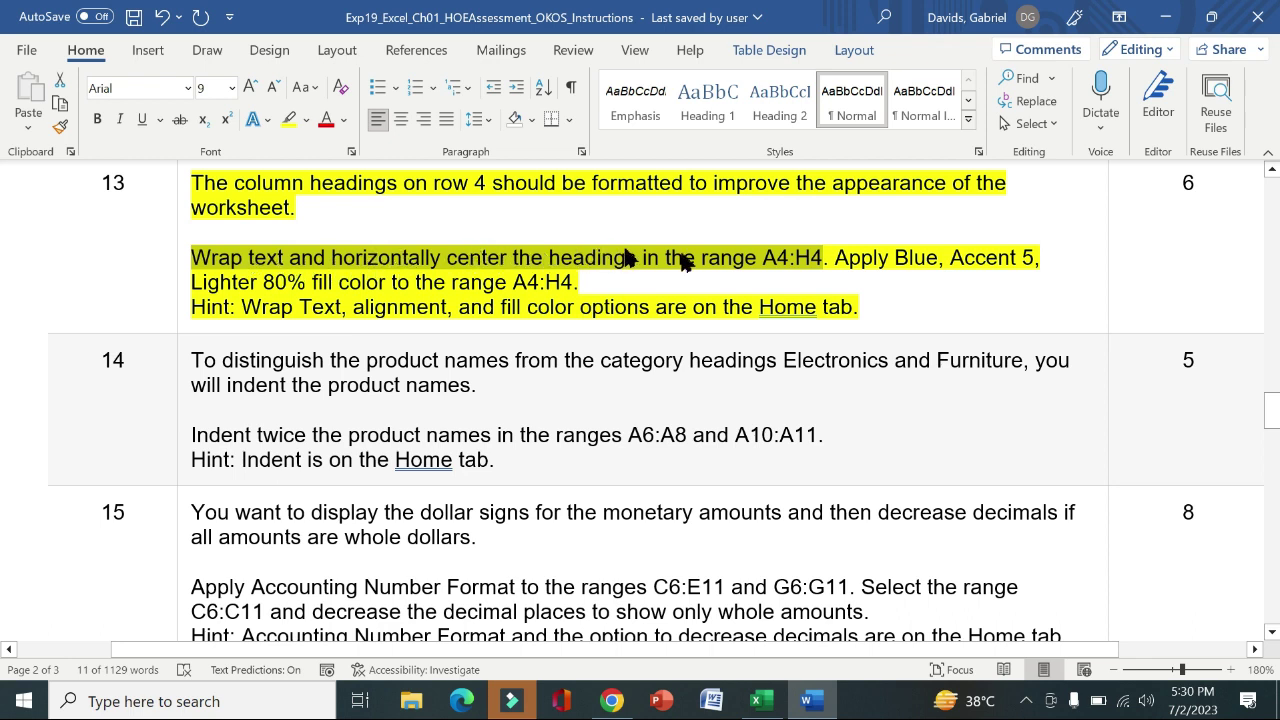
ctrl+click(843, 260)
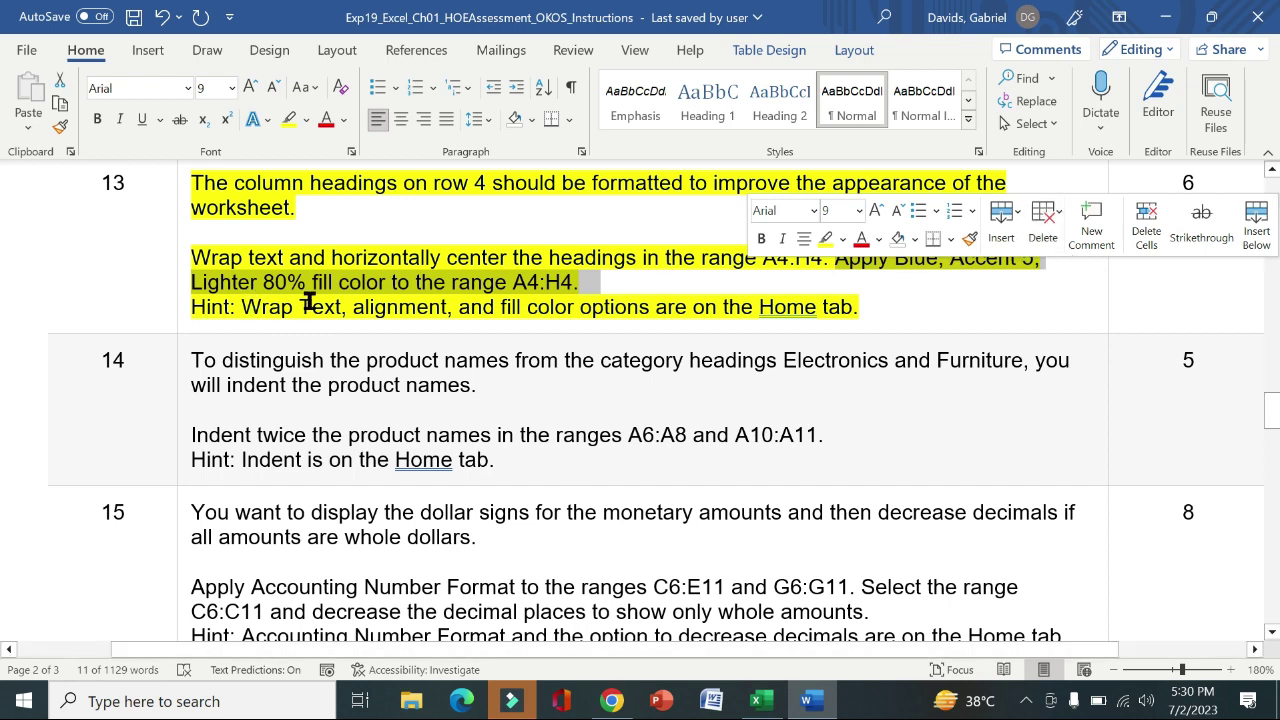
click(757, 700)
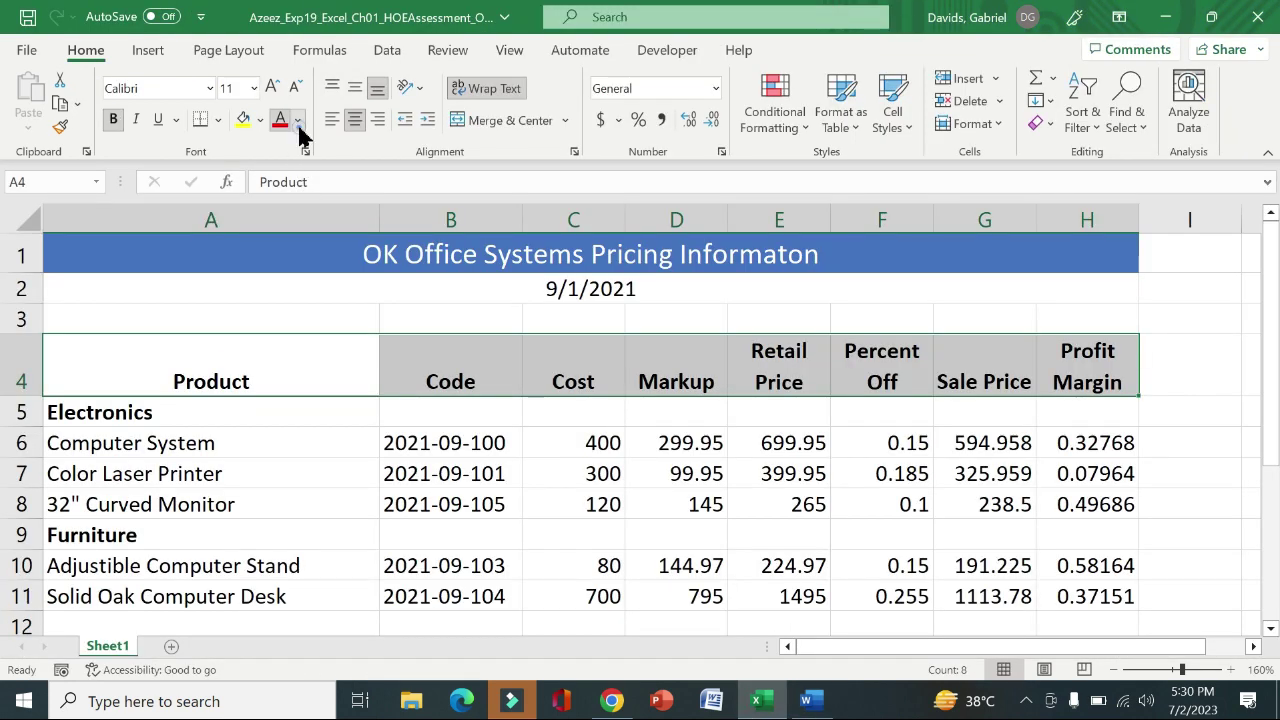
click(298, 122)
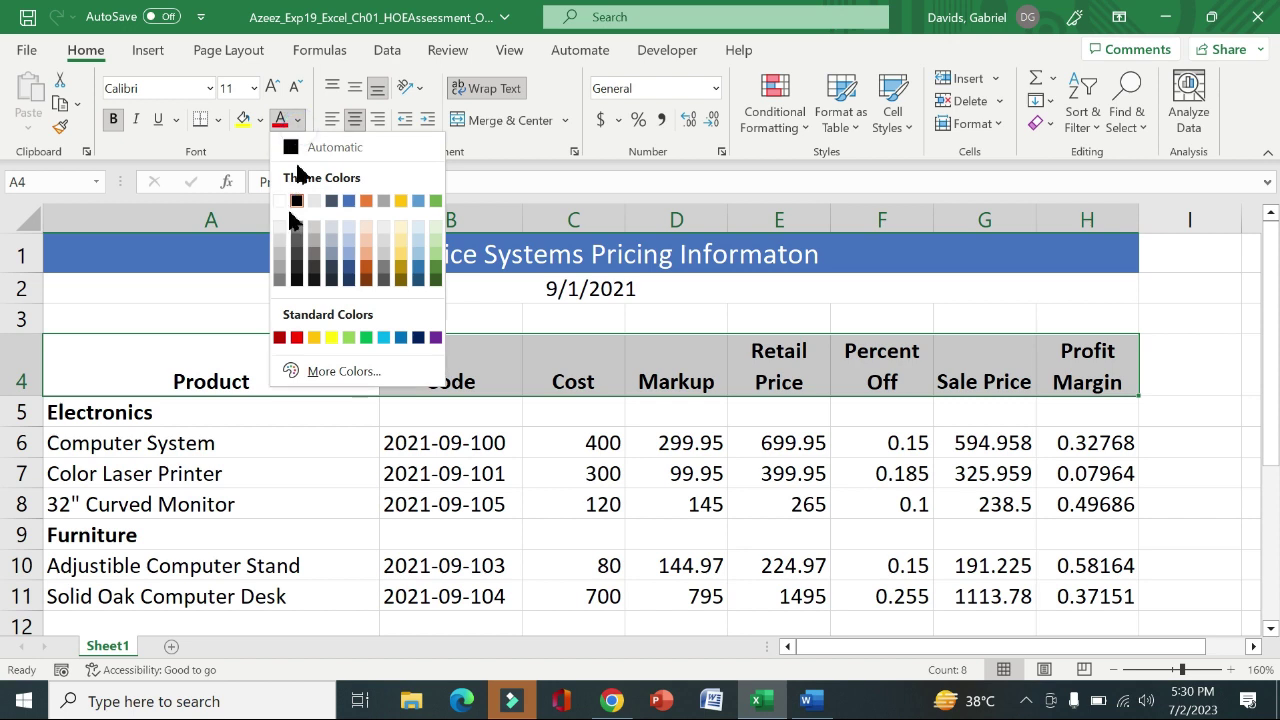
click(420, 233)
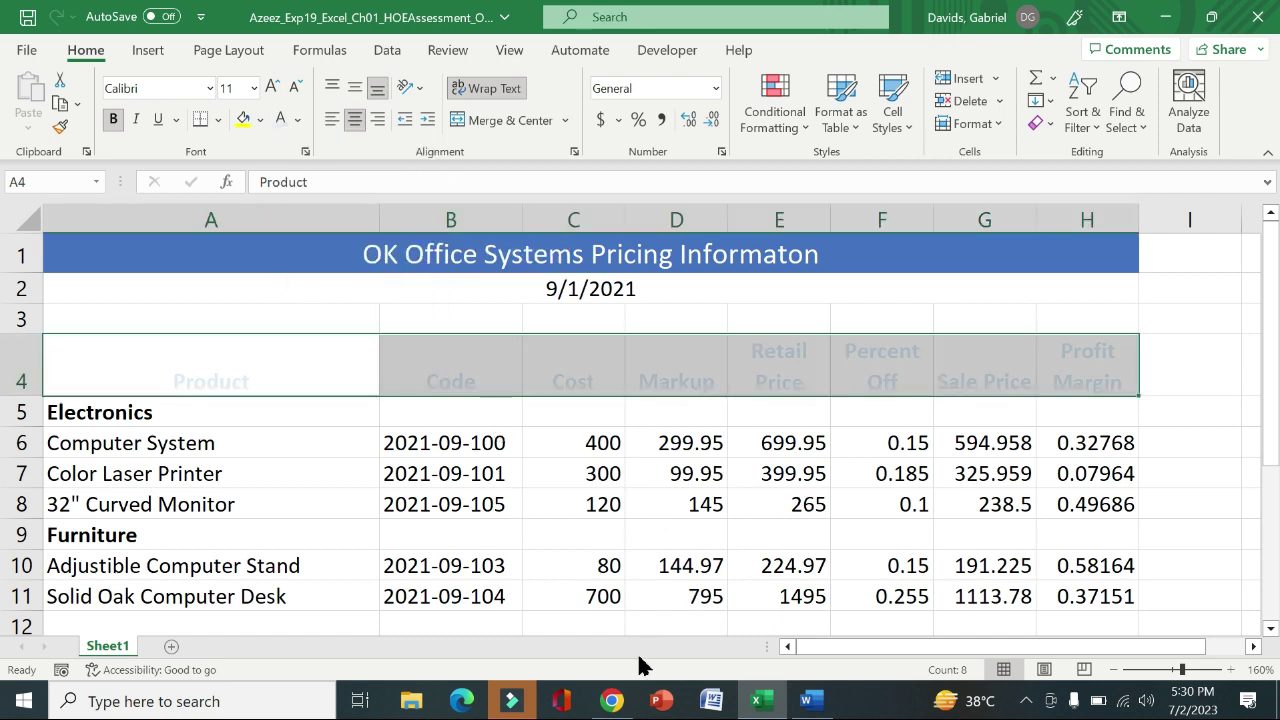
Recheck the step 13 color wording in Word, and in Excel reapply the same light blue font color to the row 4 headings
mouse_move(808, 706)
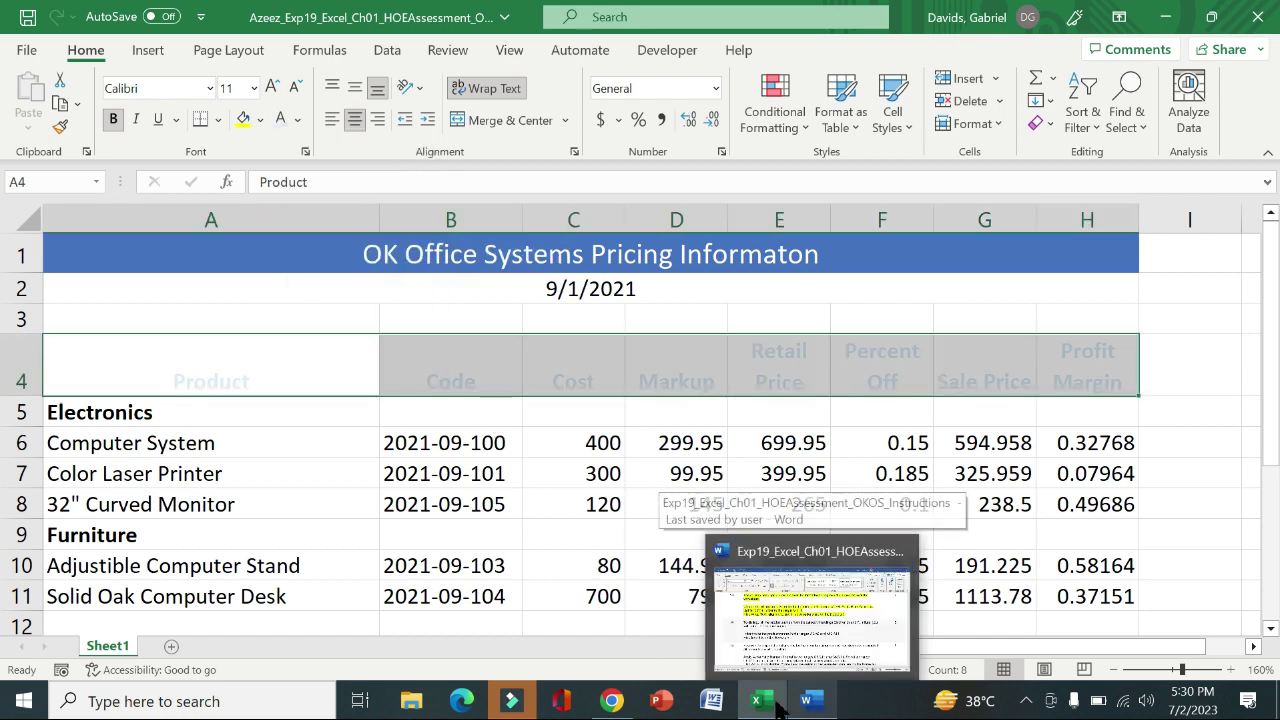
click(808, 706)
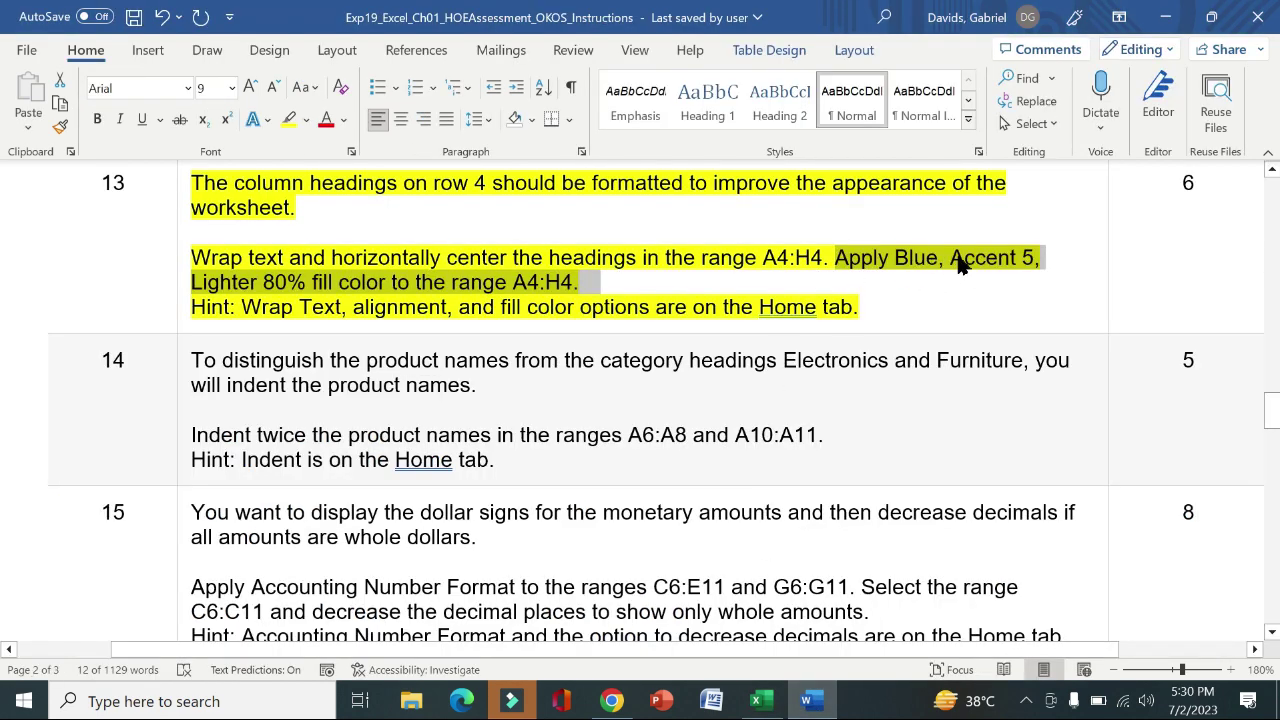
click(808, 557)
click(757, 700)
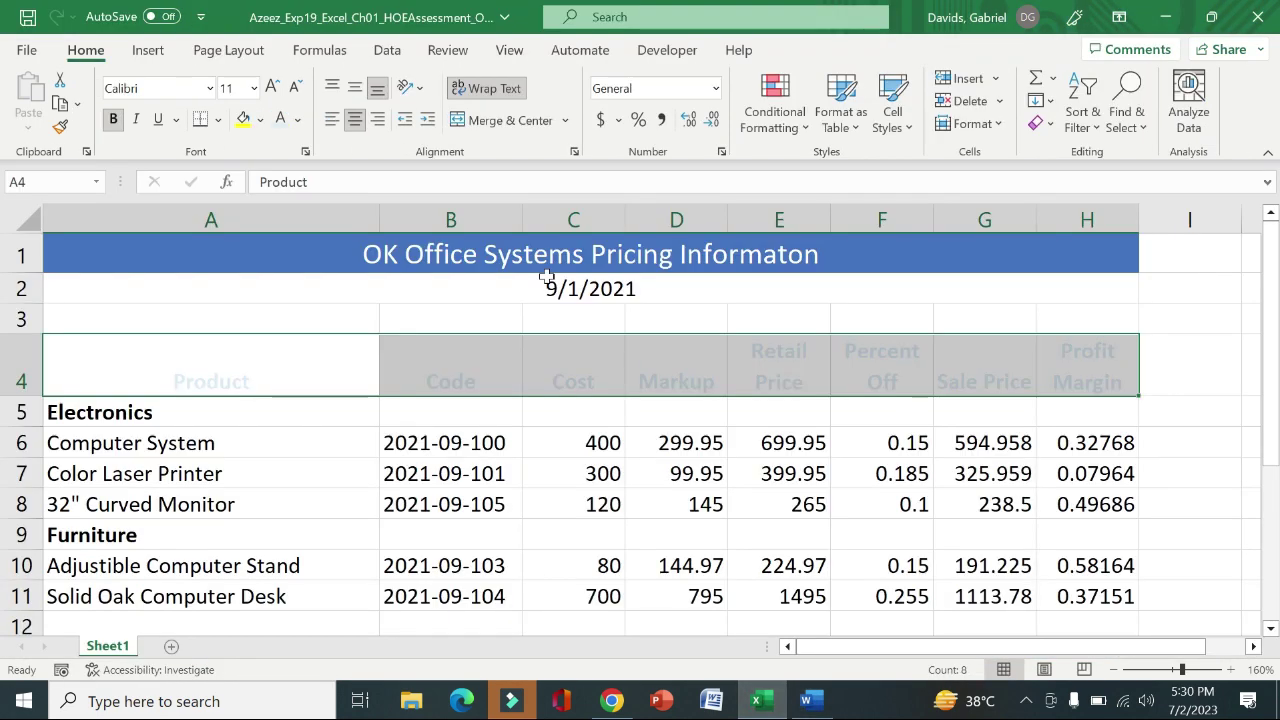
click(297, 119)
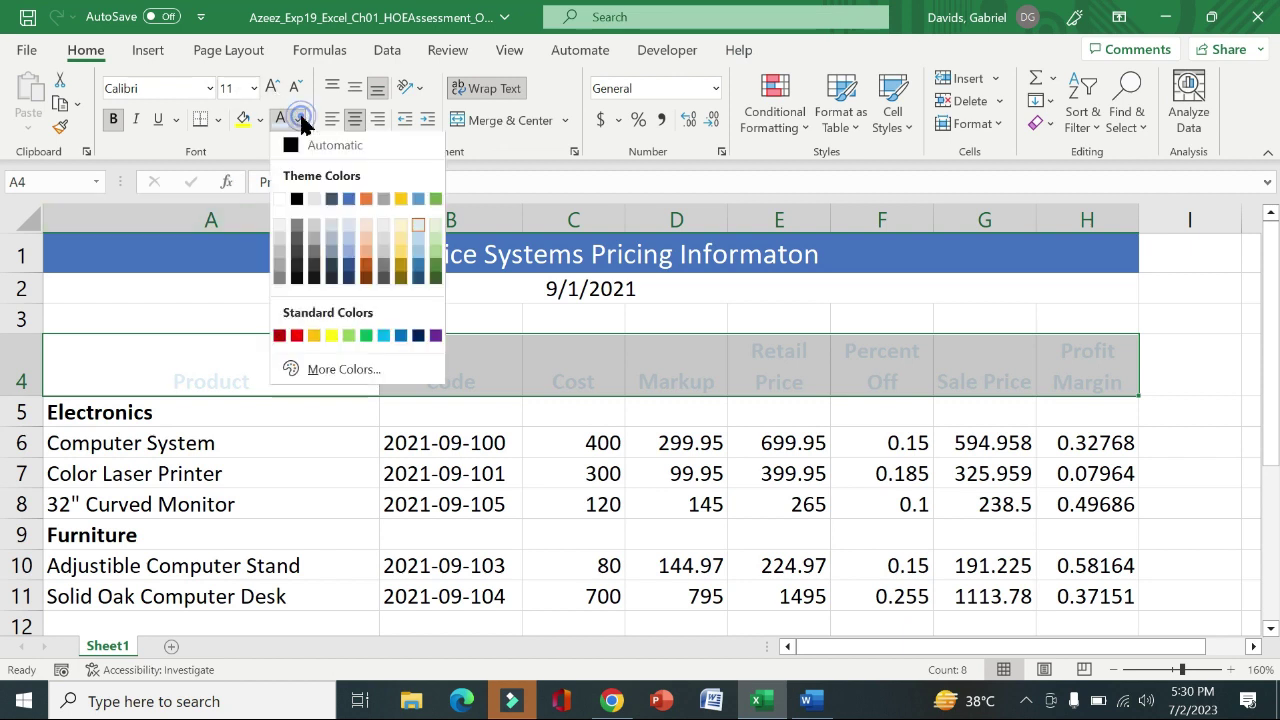
click(418, 231)
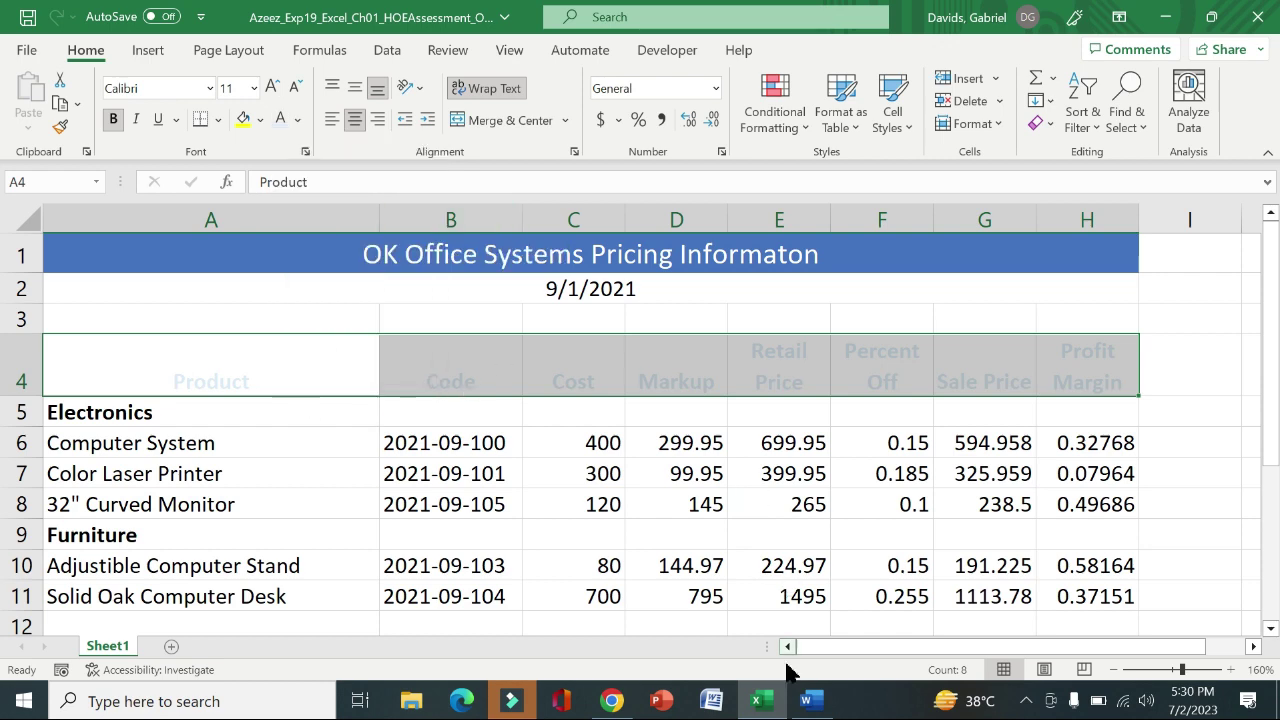
Switch to the Word instructions and highlight the step 14 instruction about indenting the product names in yellow
click(810, 700)
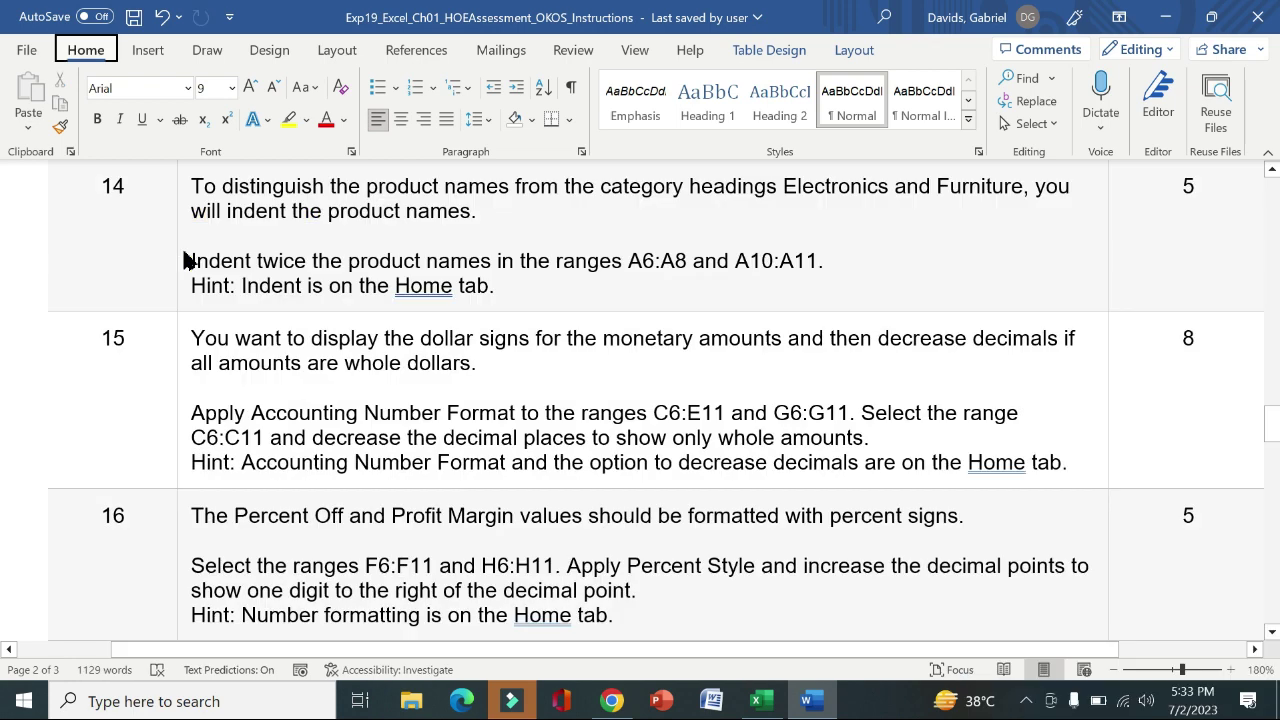
key(alt)
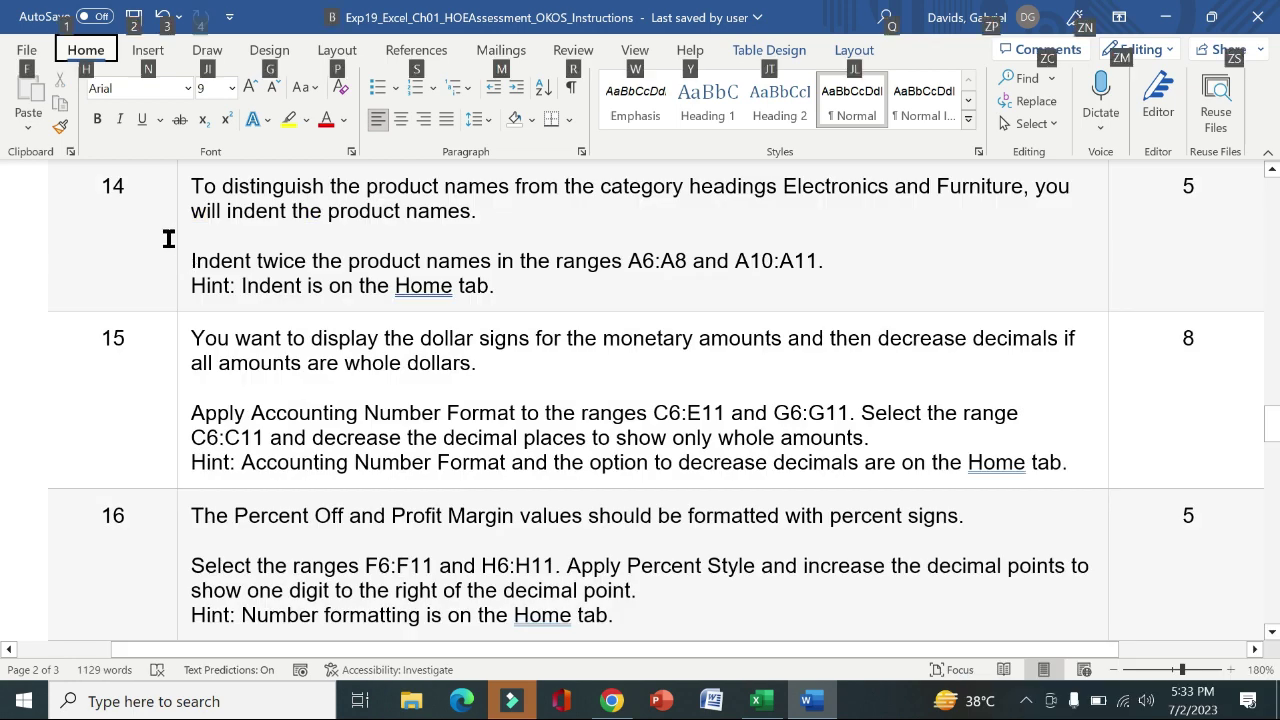
click(177, 241)
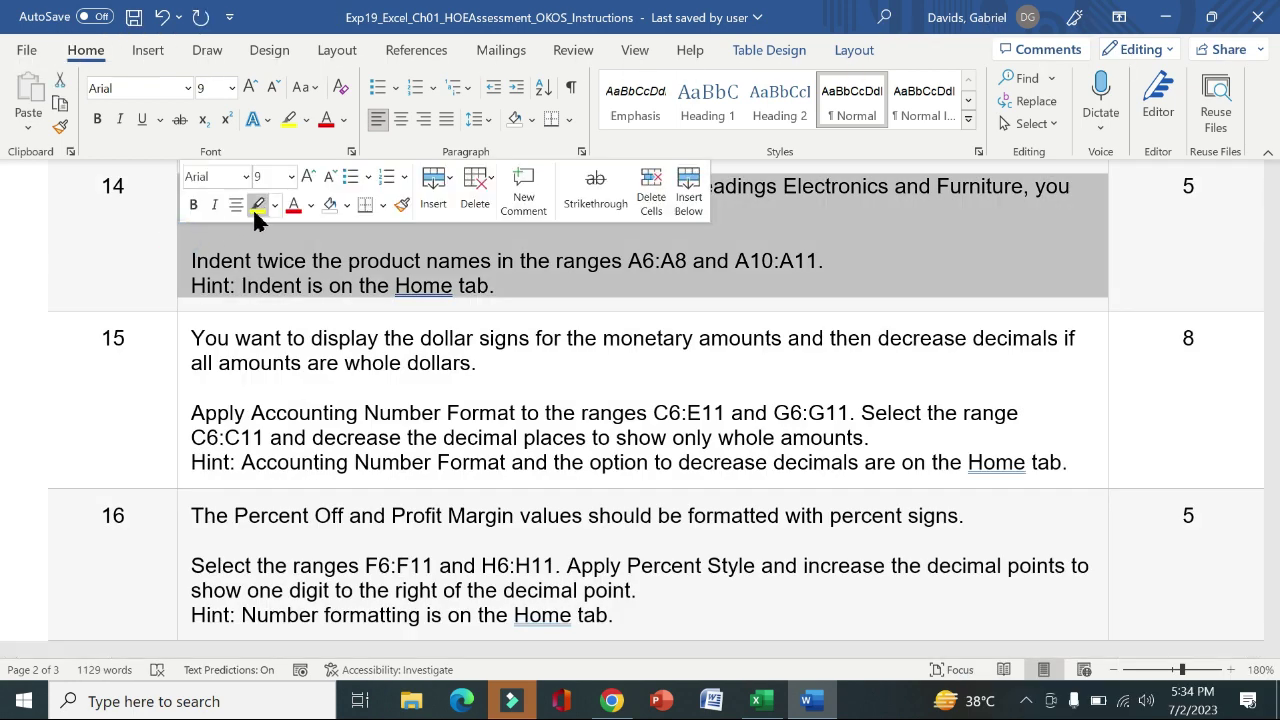
click(257, 205)
drag(197, 263, 539, 290)
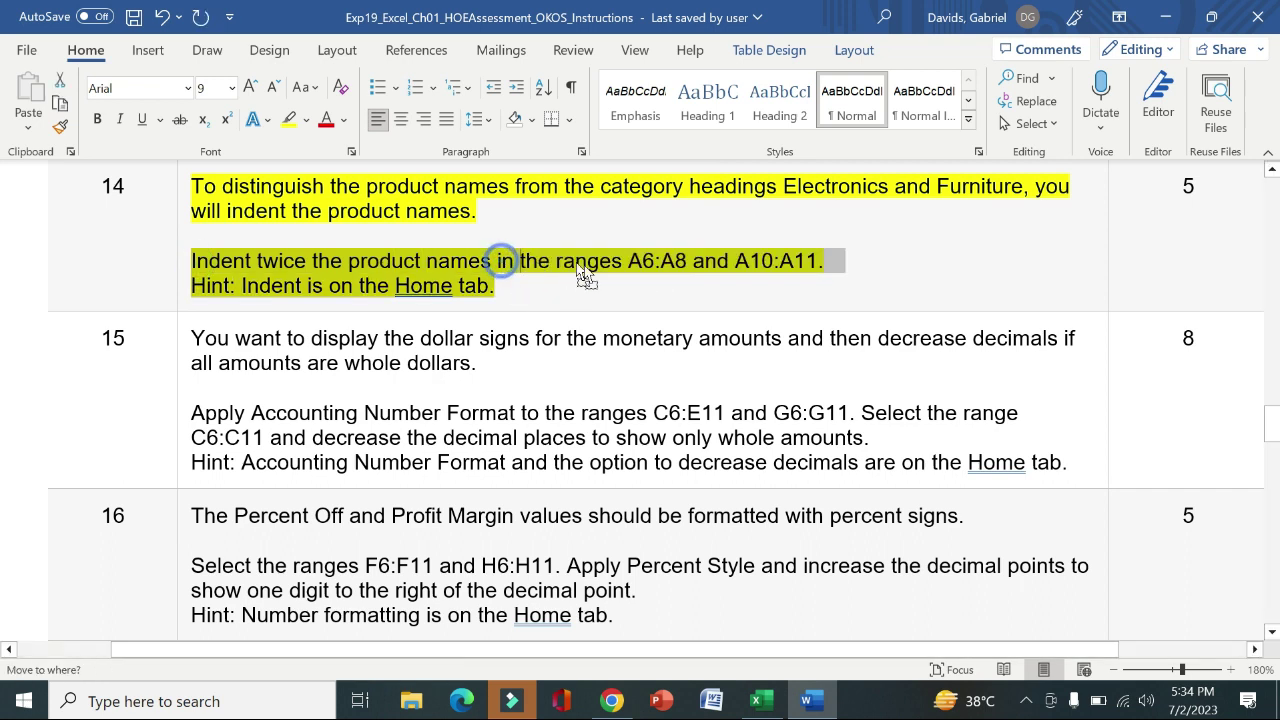
click(666, 261)
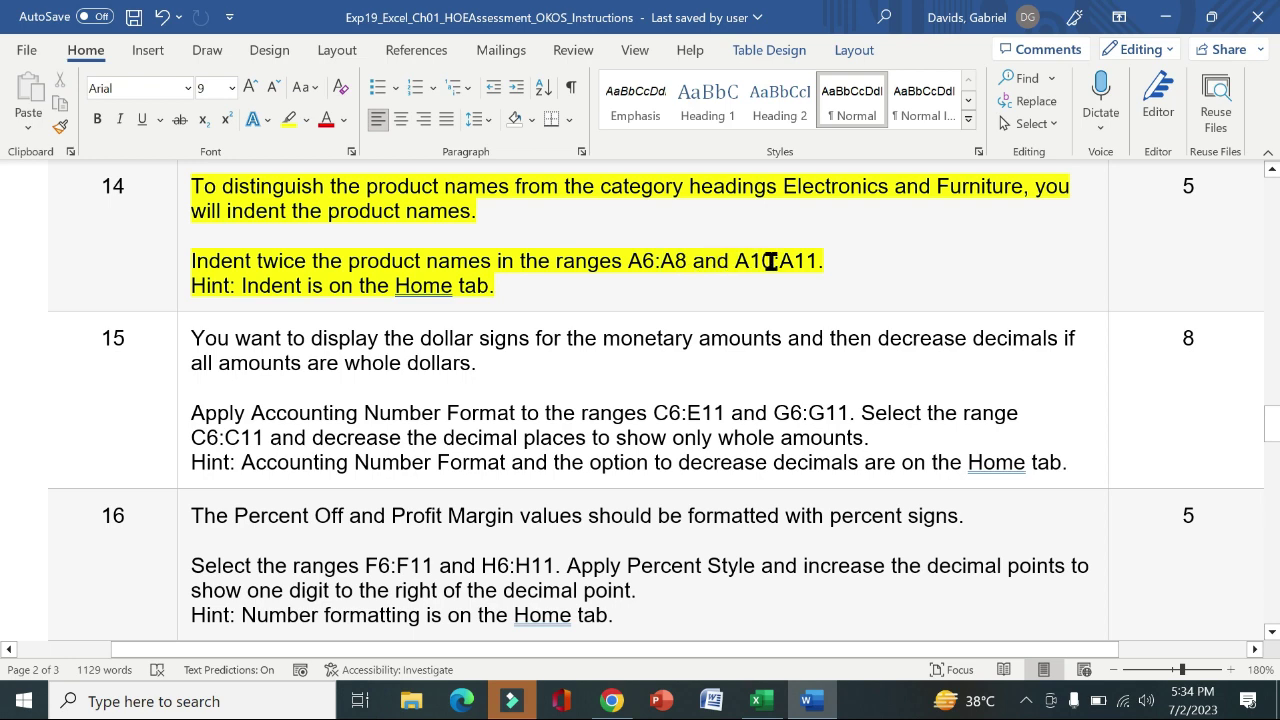
In the Excel workbook, indent the product names in A6:A8 and A10:A11 twice, checking the ranges against the Word instructions
click(762, 701)
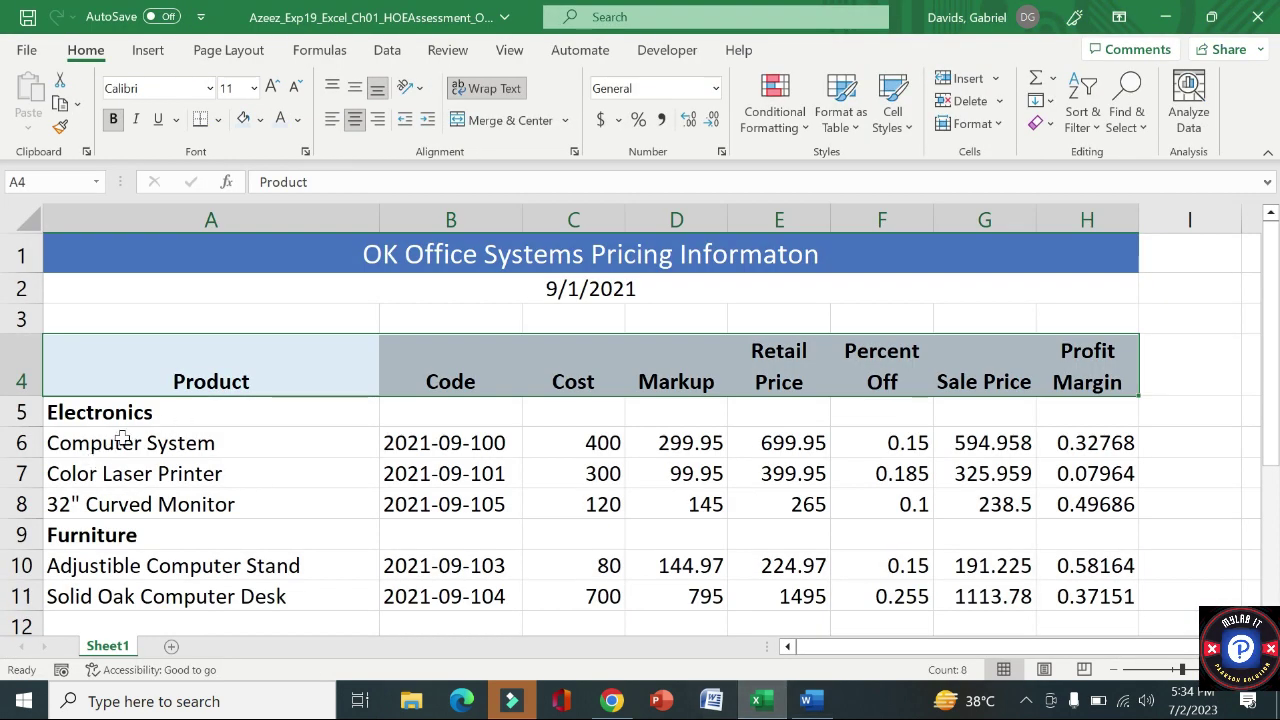
drag(120, 445, 165, 505)
drag(165, 505, 167, 505)
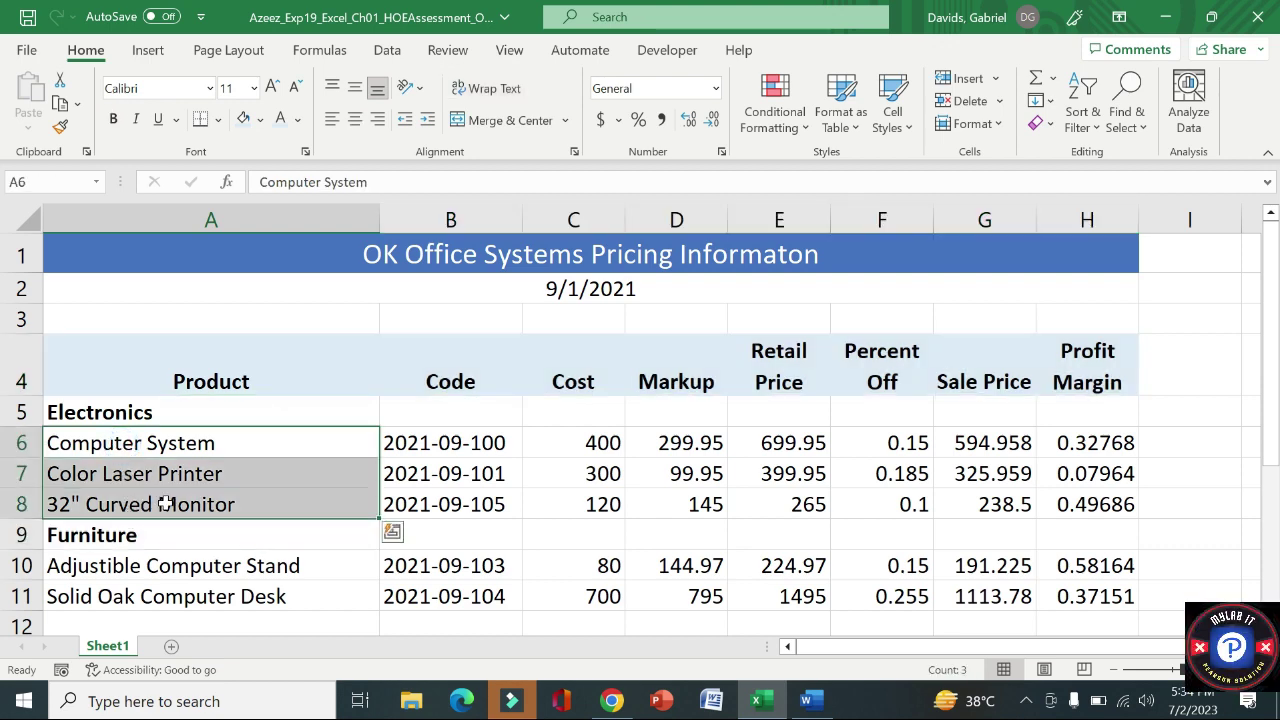
click(800, 703)
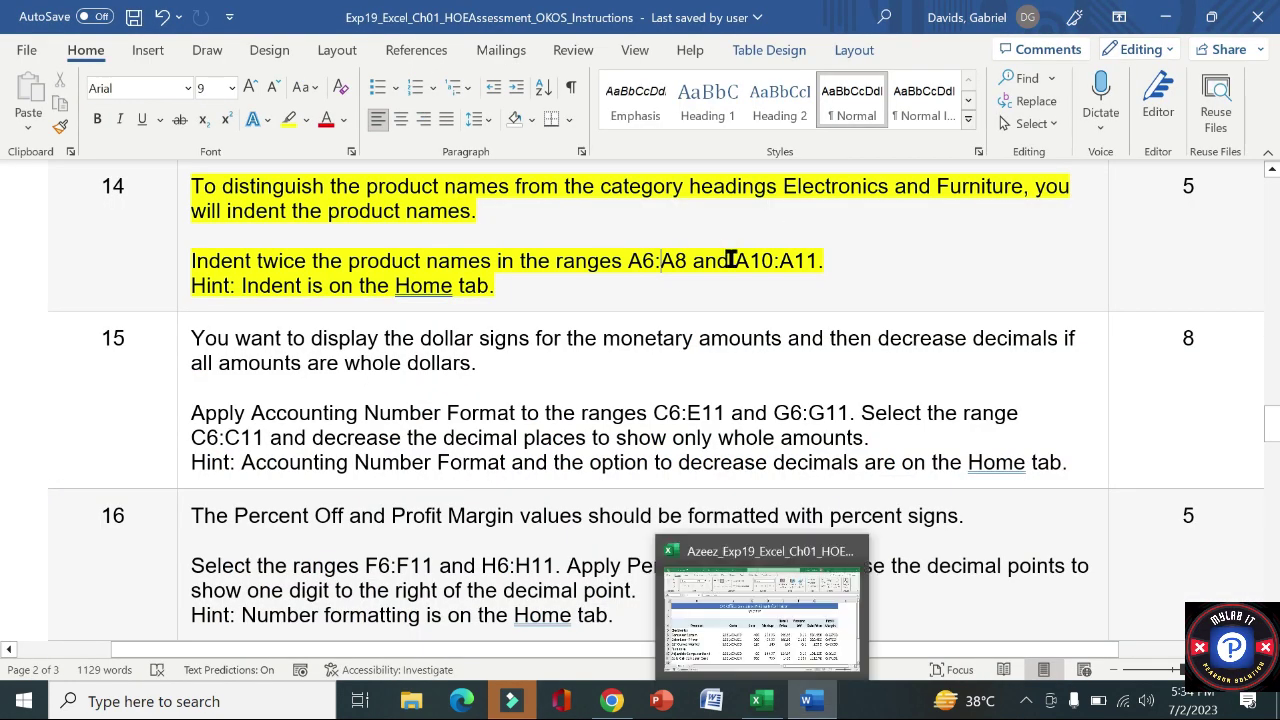
click(762, 705)
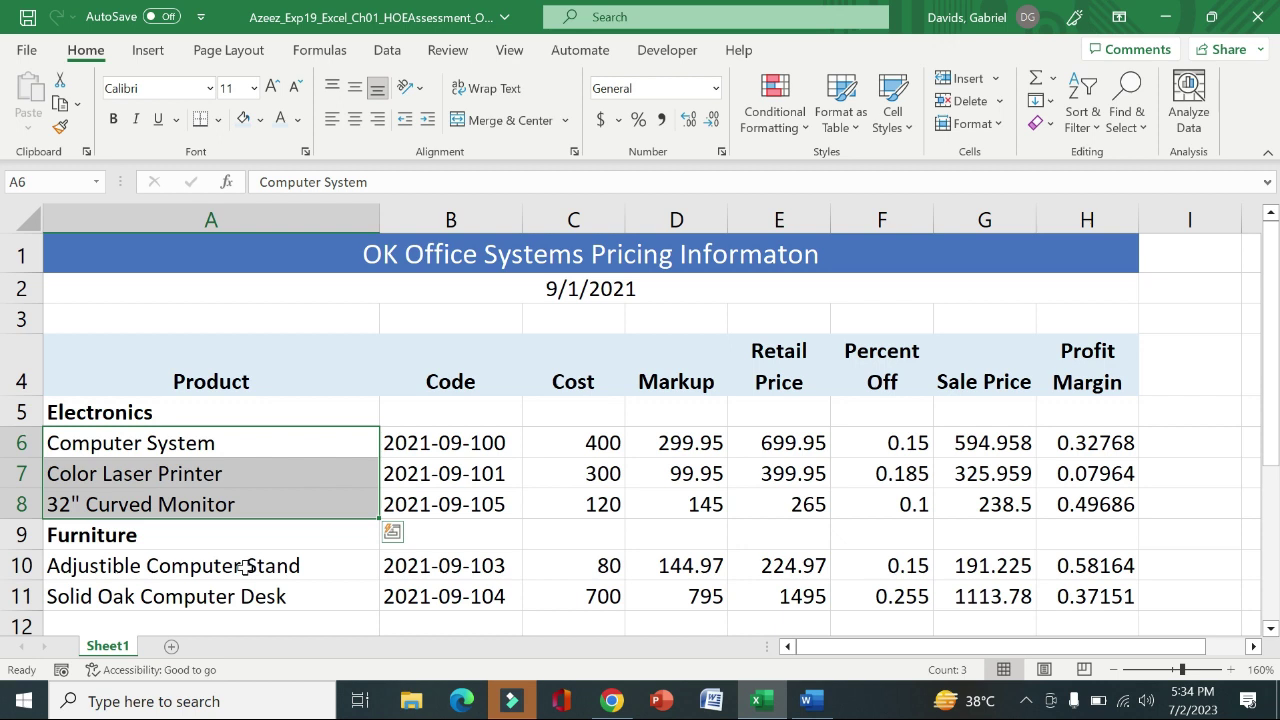
drag(244, 567, 246, 598)
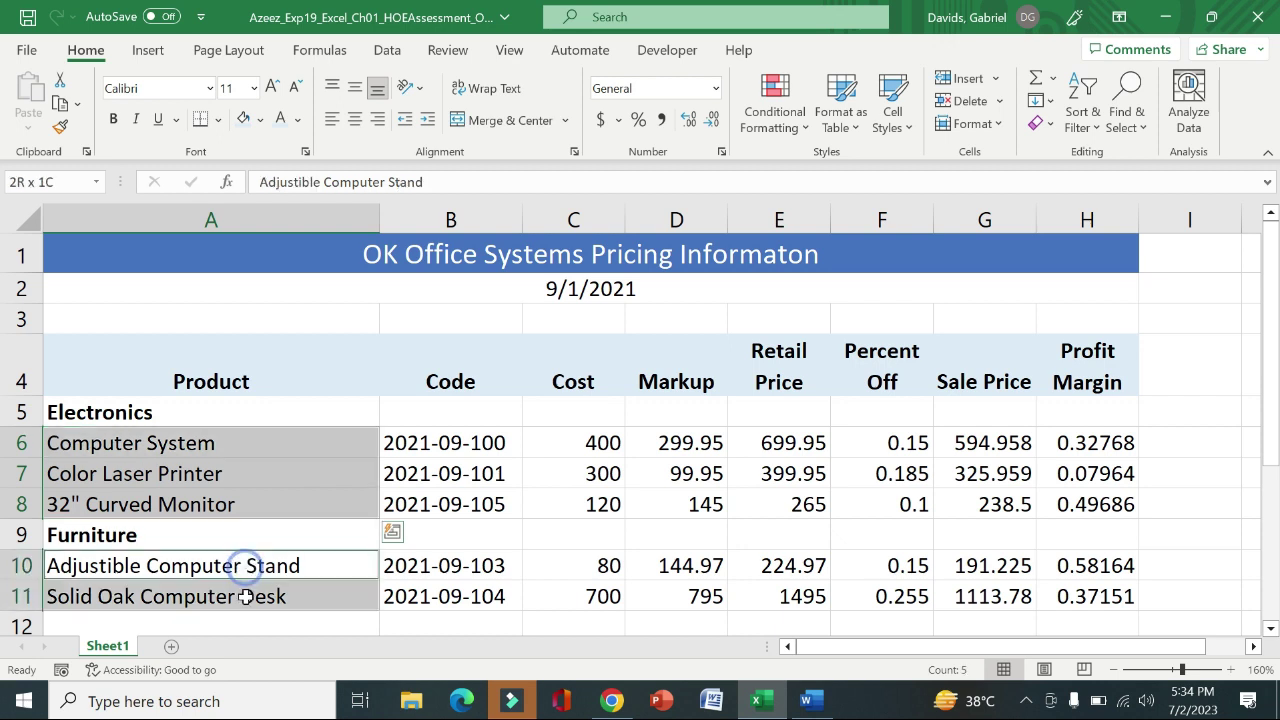
click(723, 152)
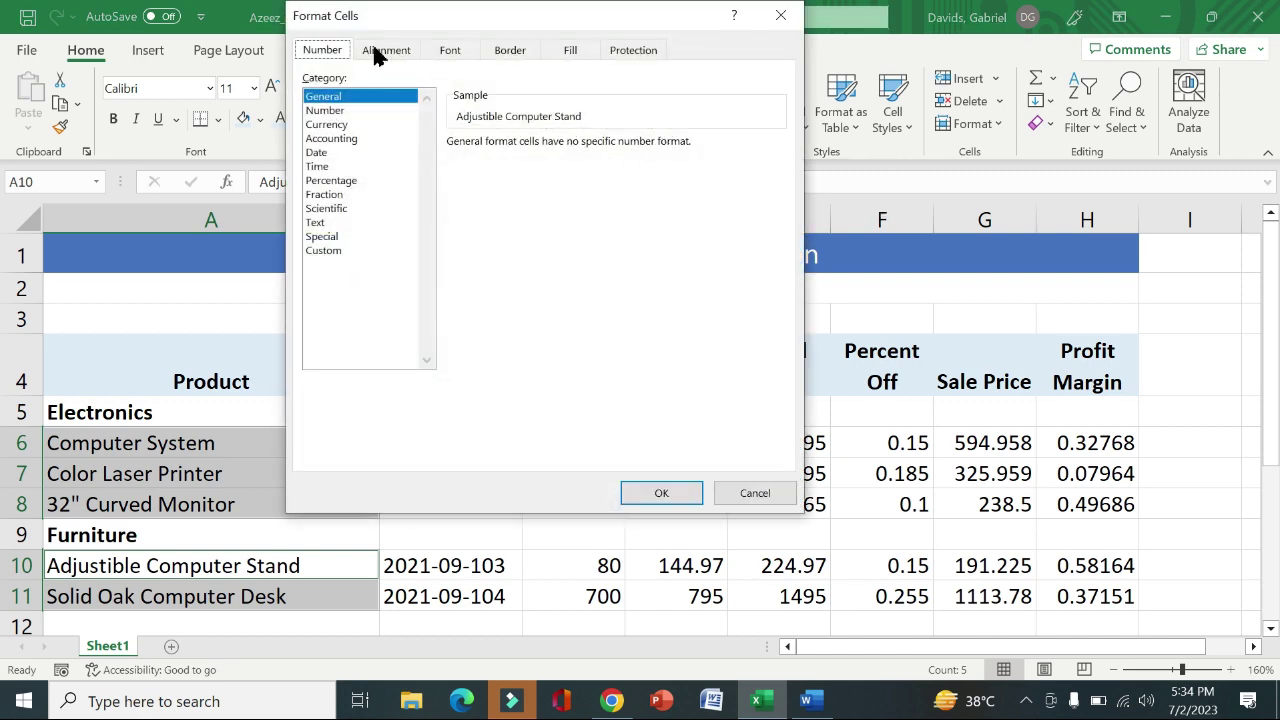
click(379, 52)
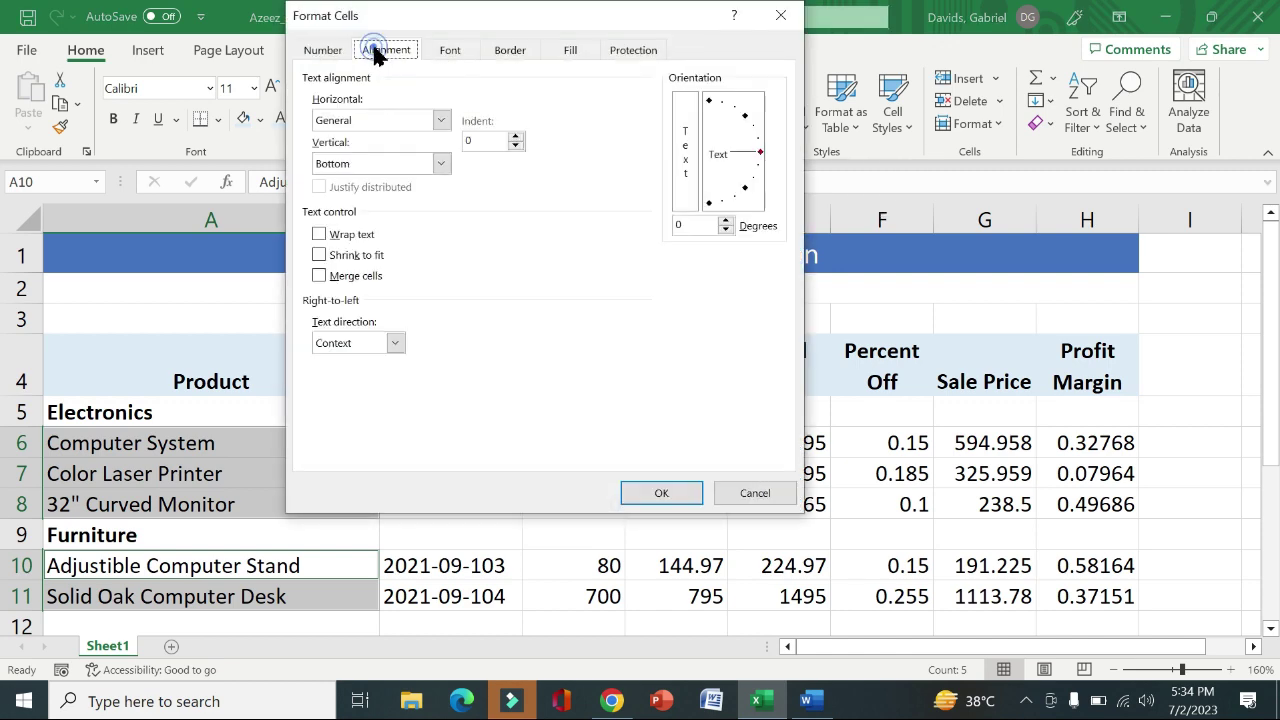
click(517, 136)
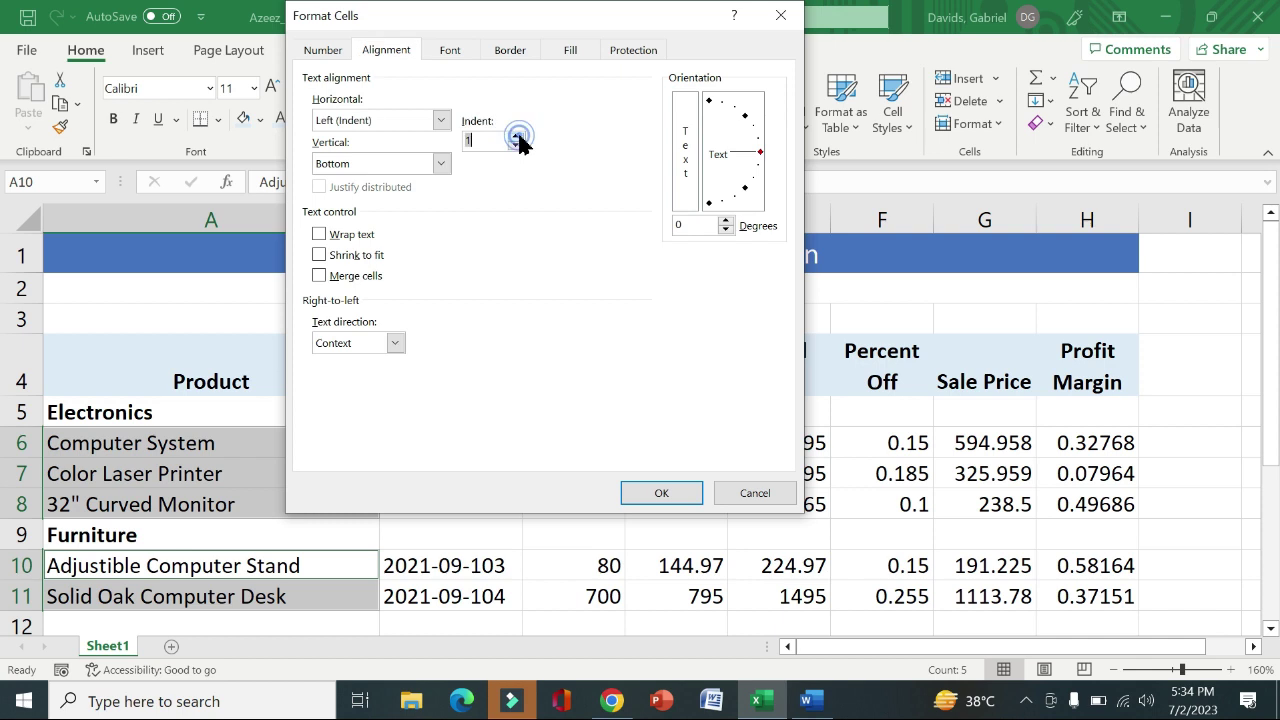
click(651, 491)
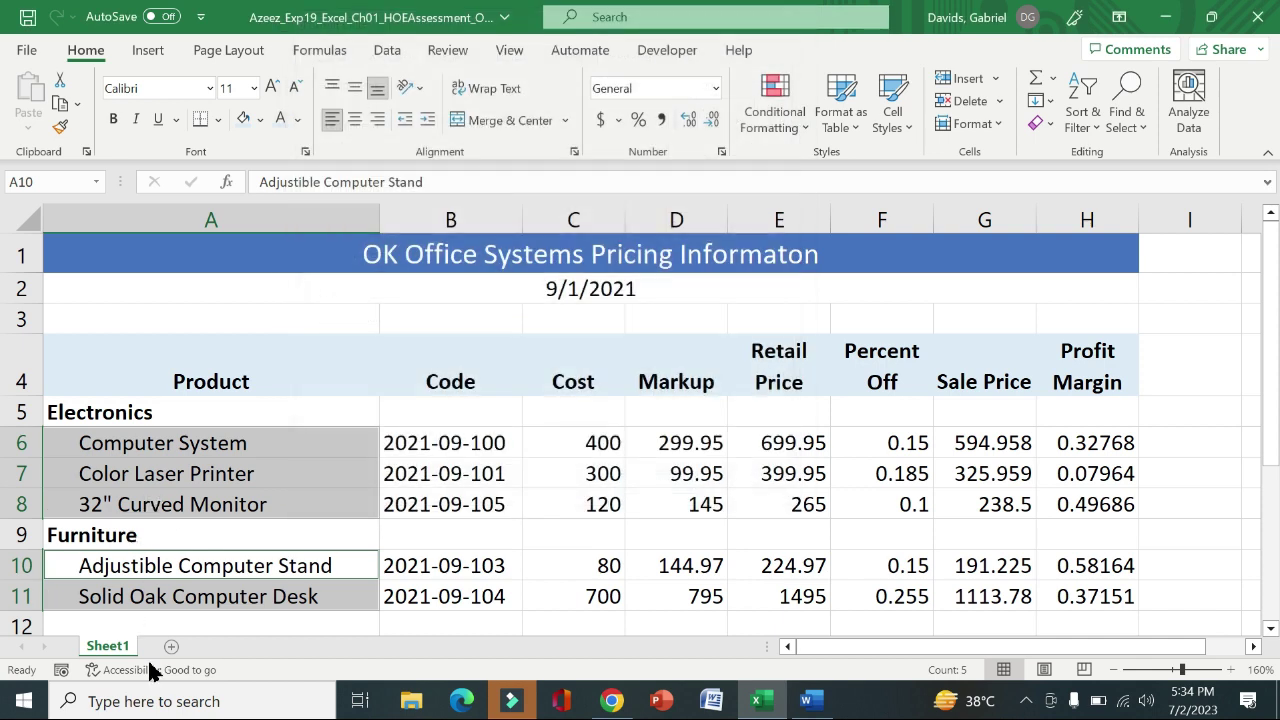
In the Word instructions, remove the highlight from step 14 and highlight the step 15 text about Accounting Number Format in yellow
click(806, 705)
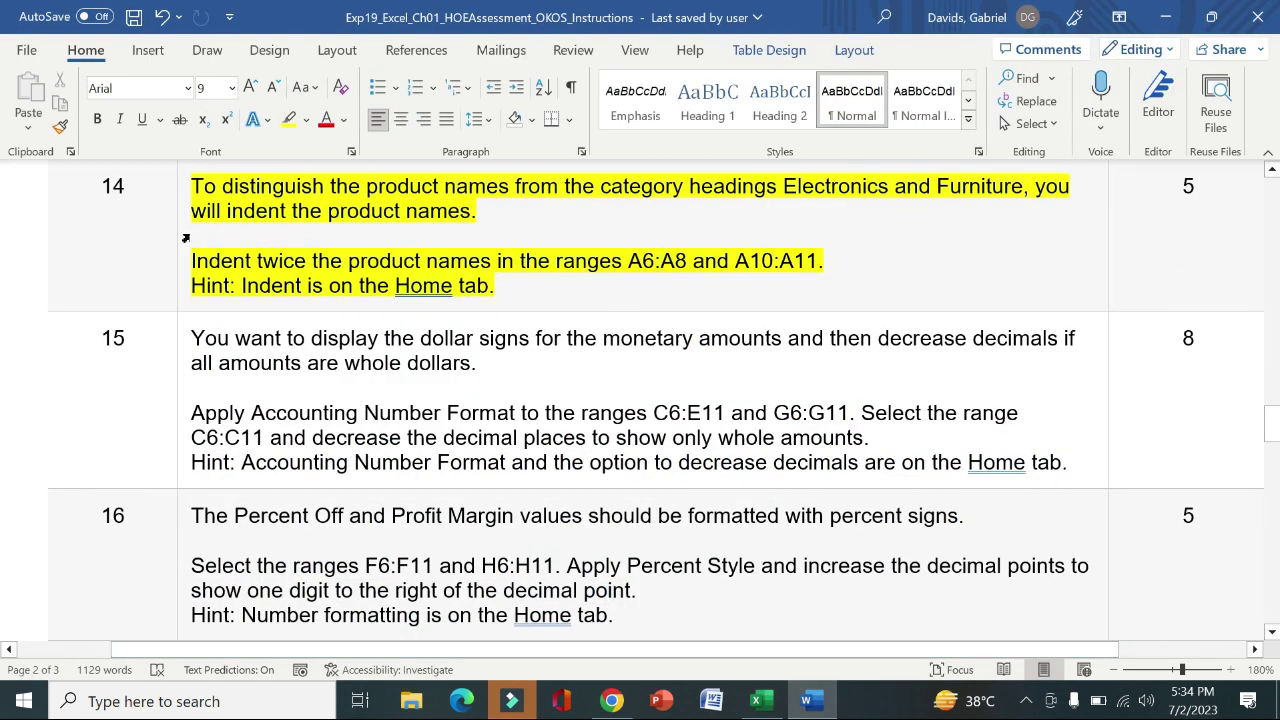
click(185, 238)
click(263, 203)
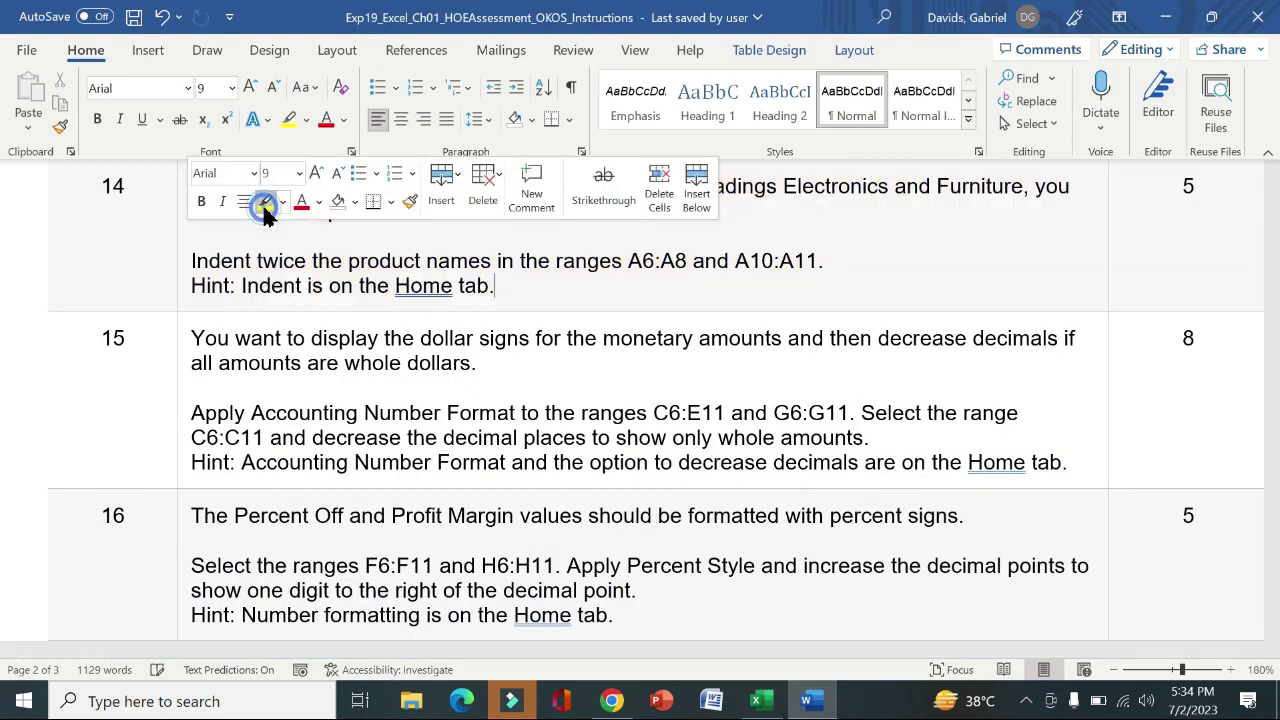
click(185, 365)
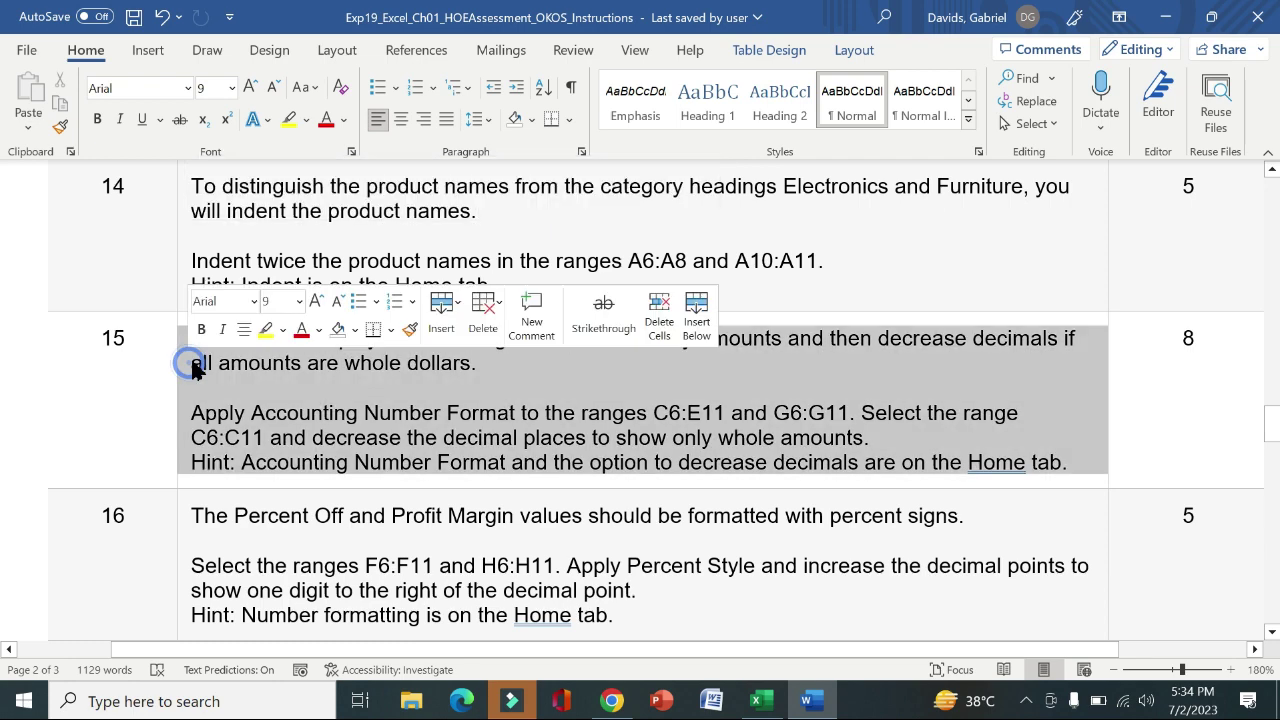
click(266, 330)
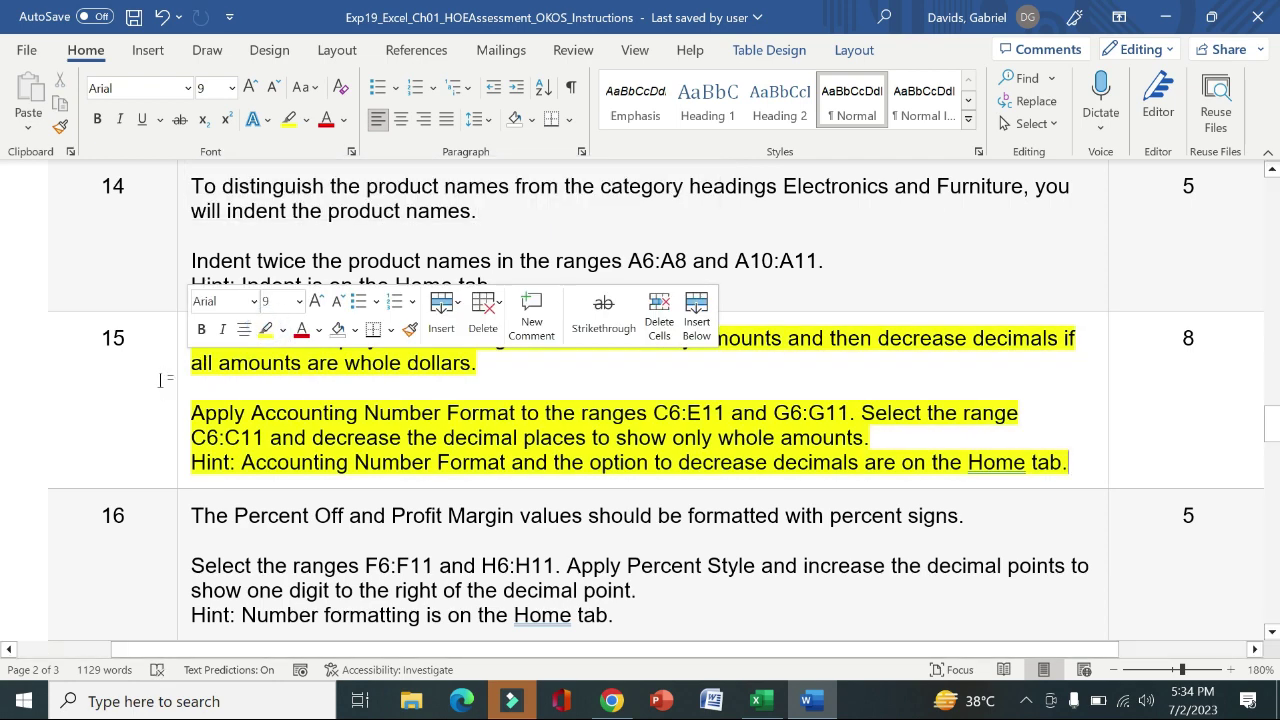
click(160, 379)
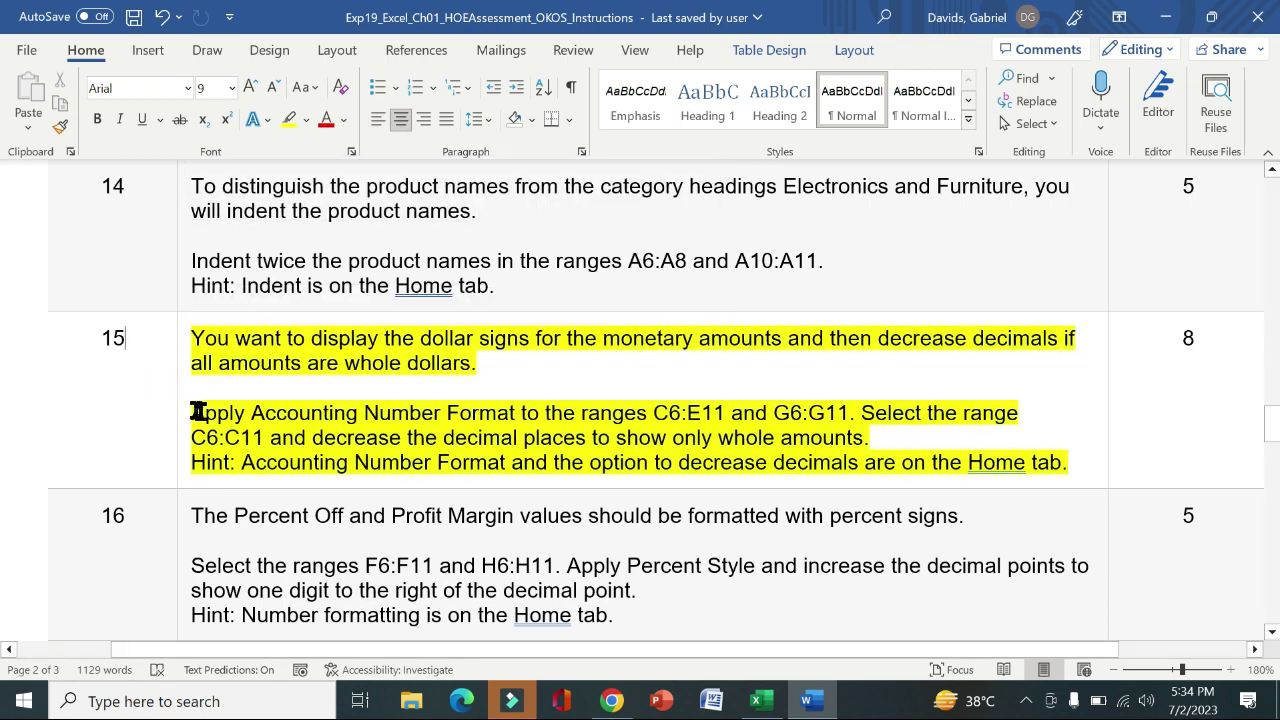
drag(193, 412, 466, 409)
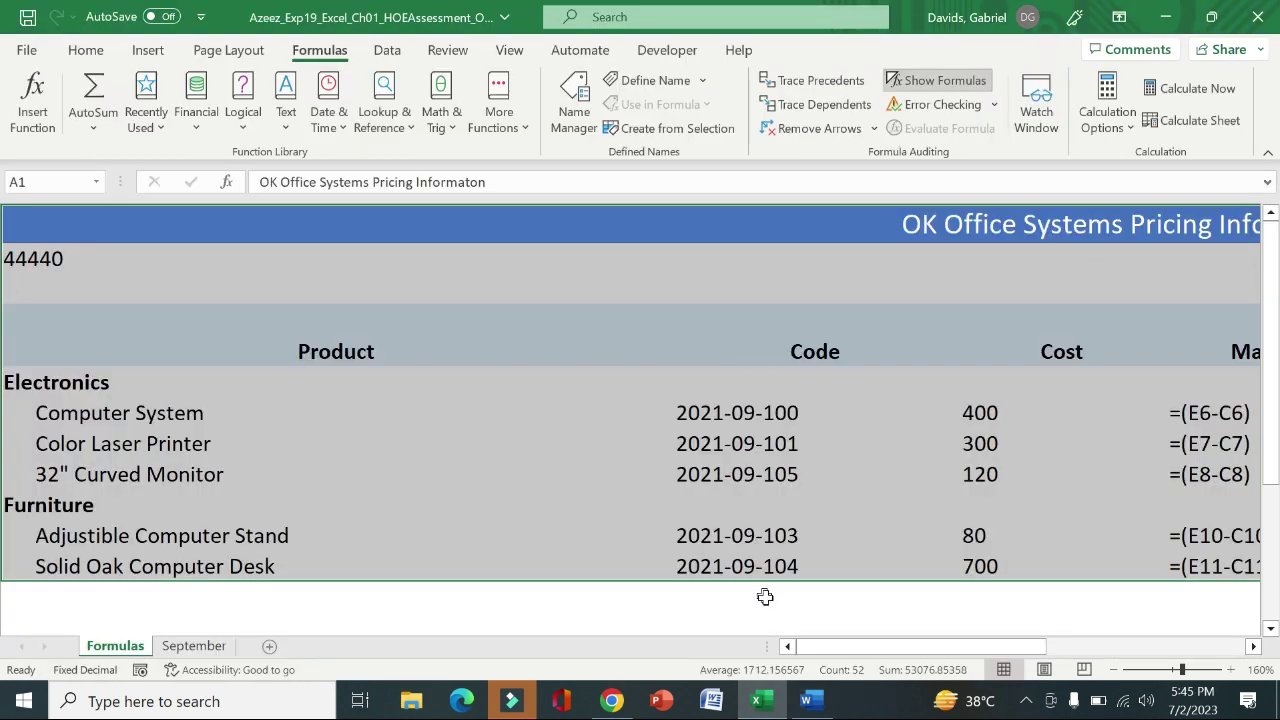
Review the Formulas sheet in the Excel workbook at 100% zoom, and open the September sheet to examine the formatted pricing table
drag(876, 645, 824, 651)
click(1174, 671)
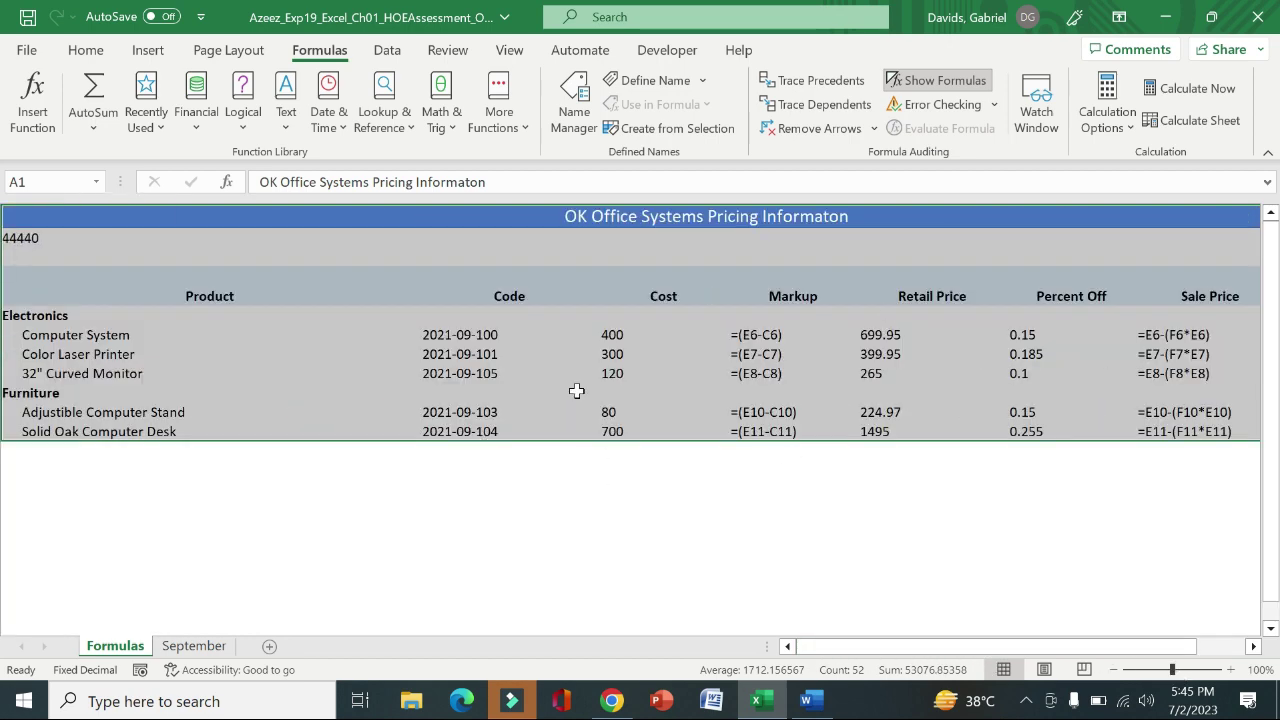
click(198, 648)
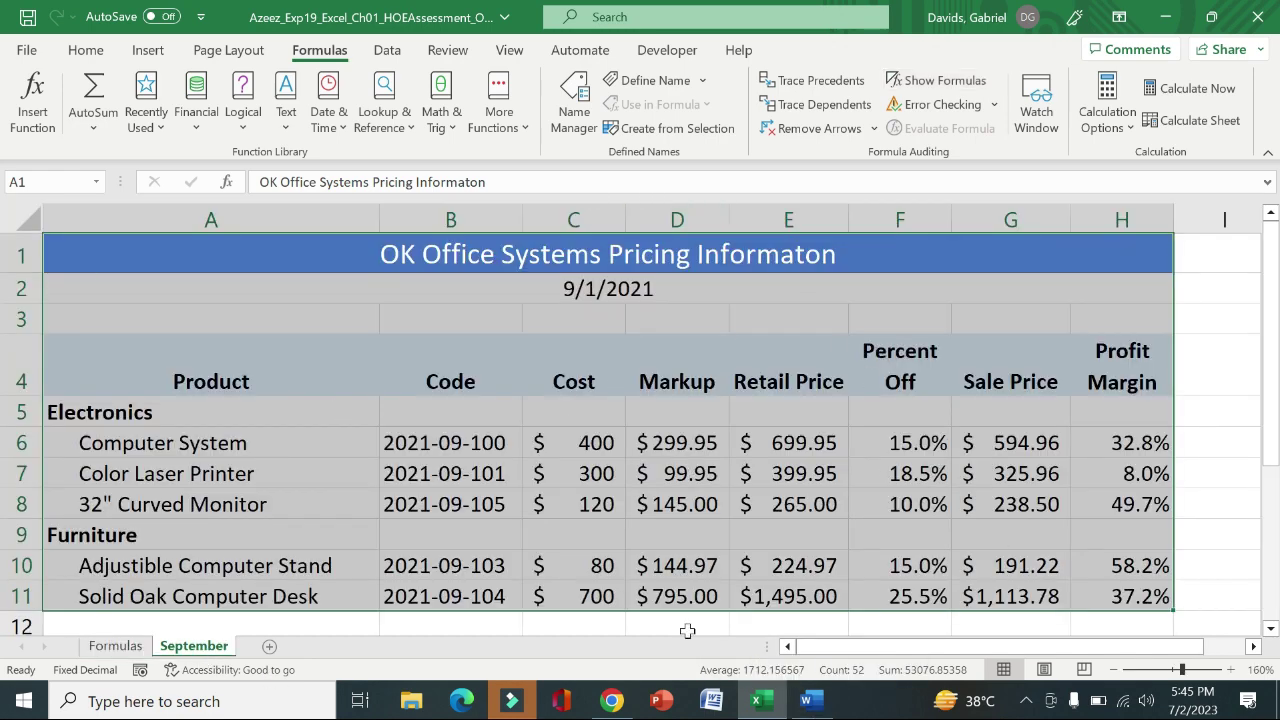